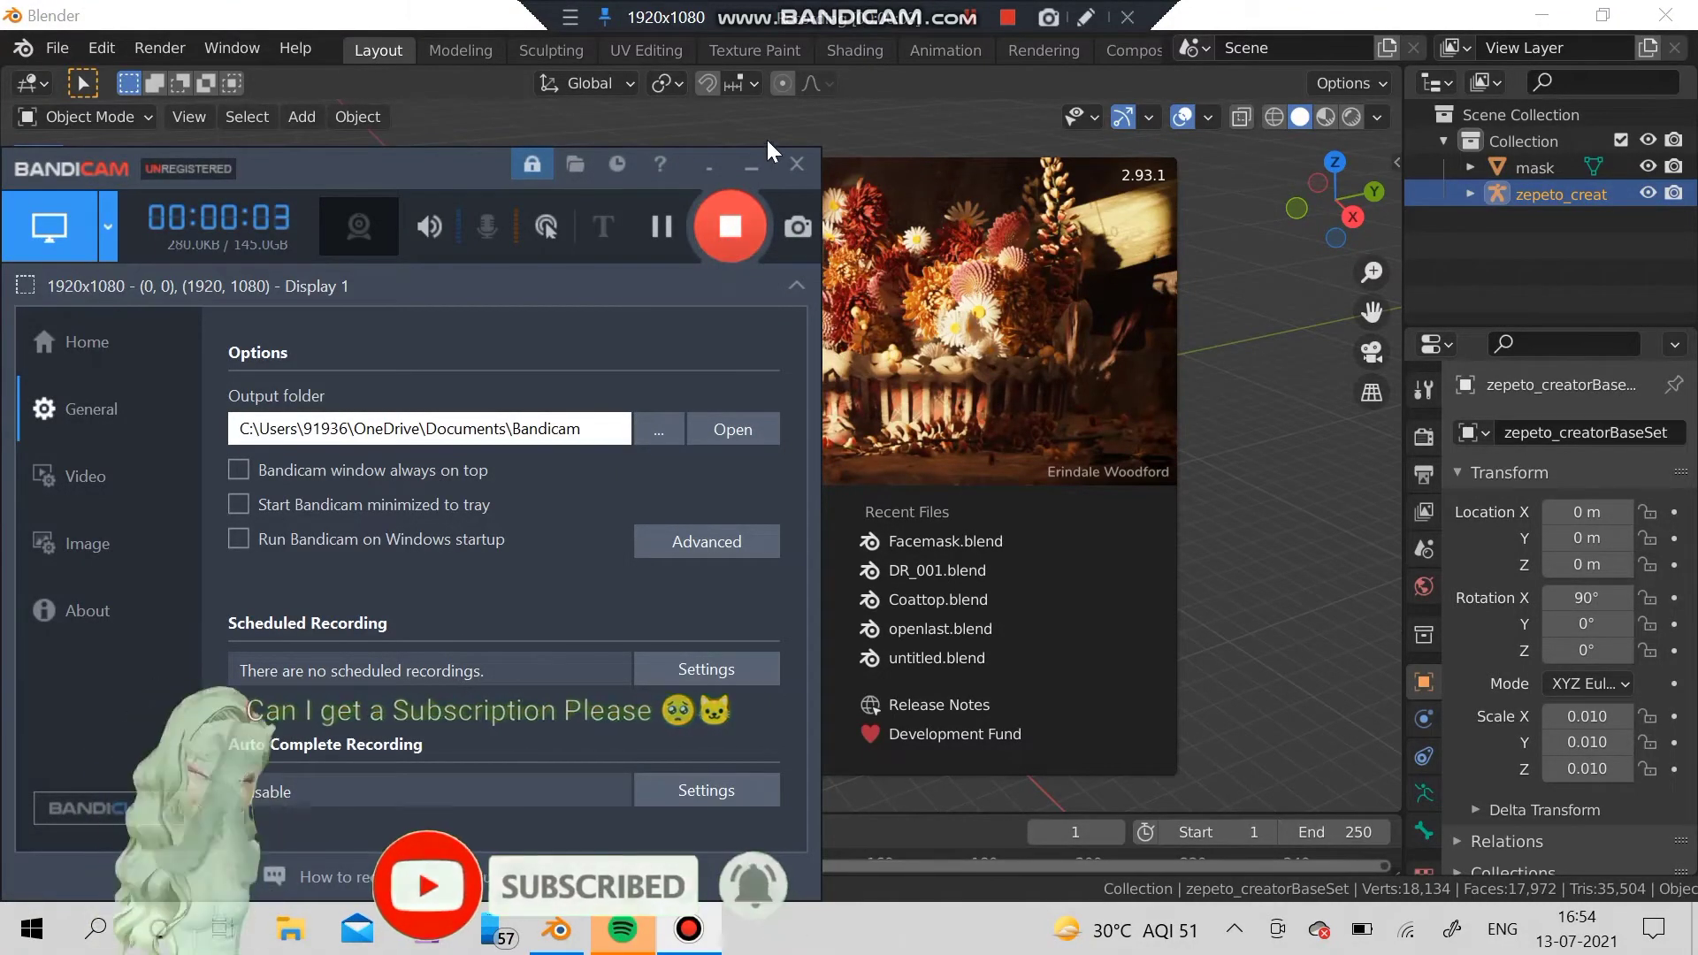
Minimise Bandicam, dismiss the Blender splash screen, and orbit to face the avatar head-on
click(754, 159)
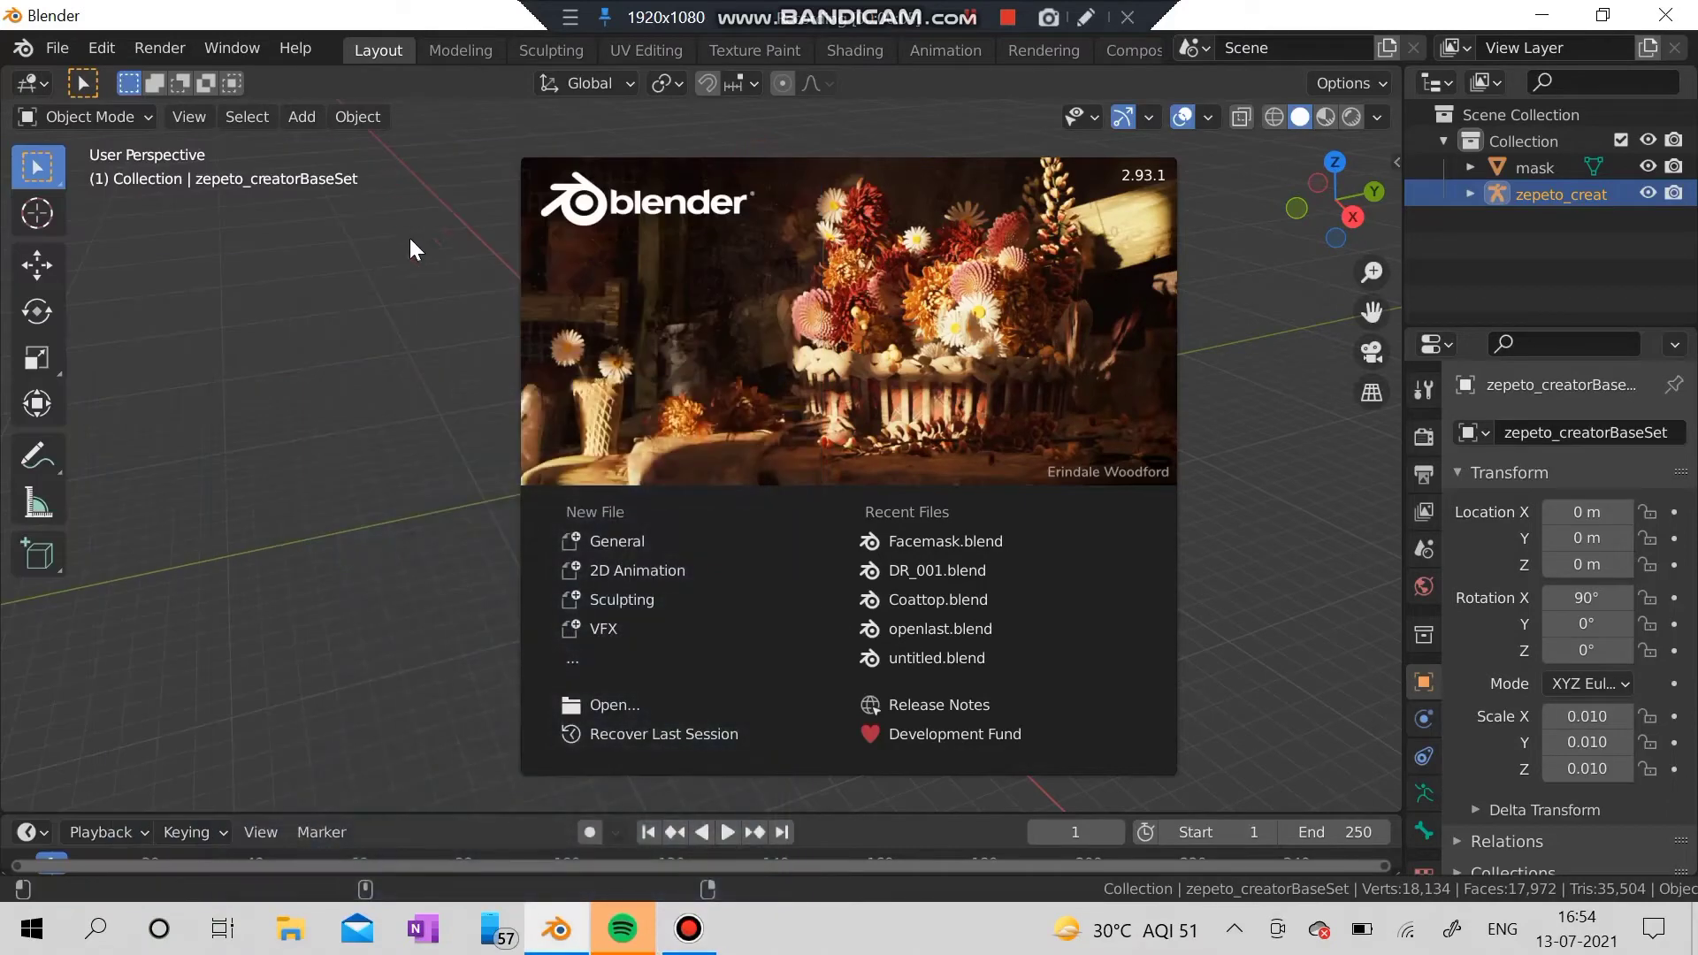
click(379, 370)
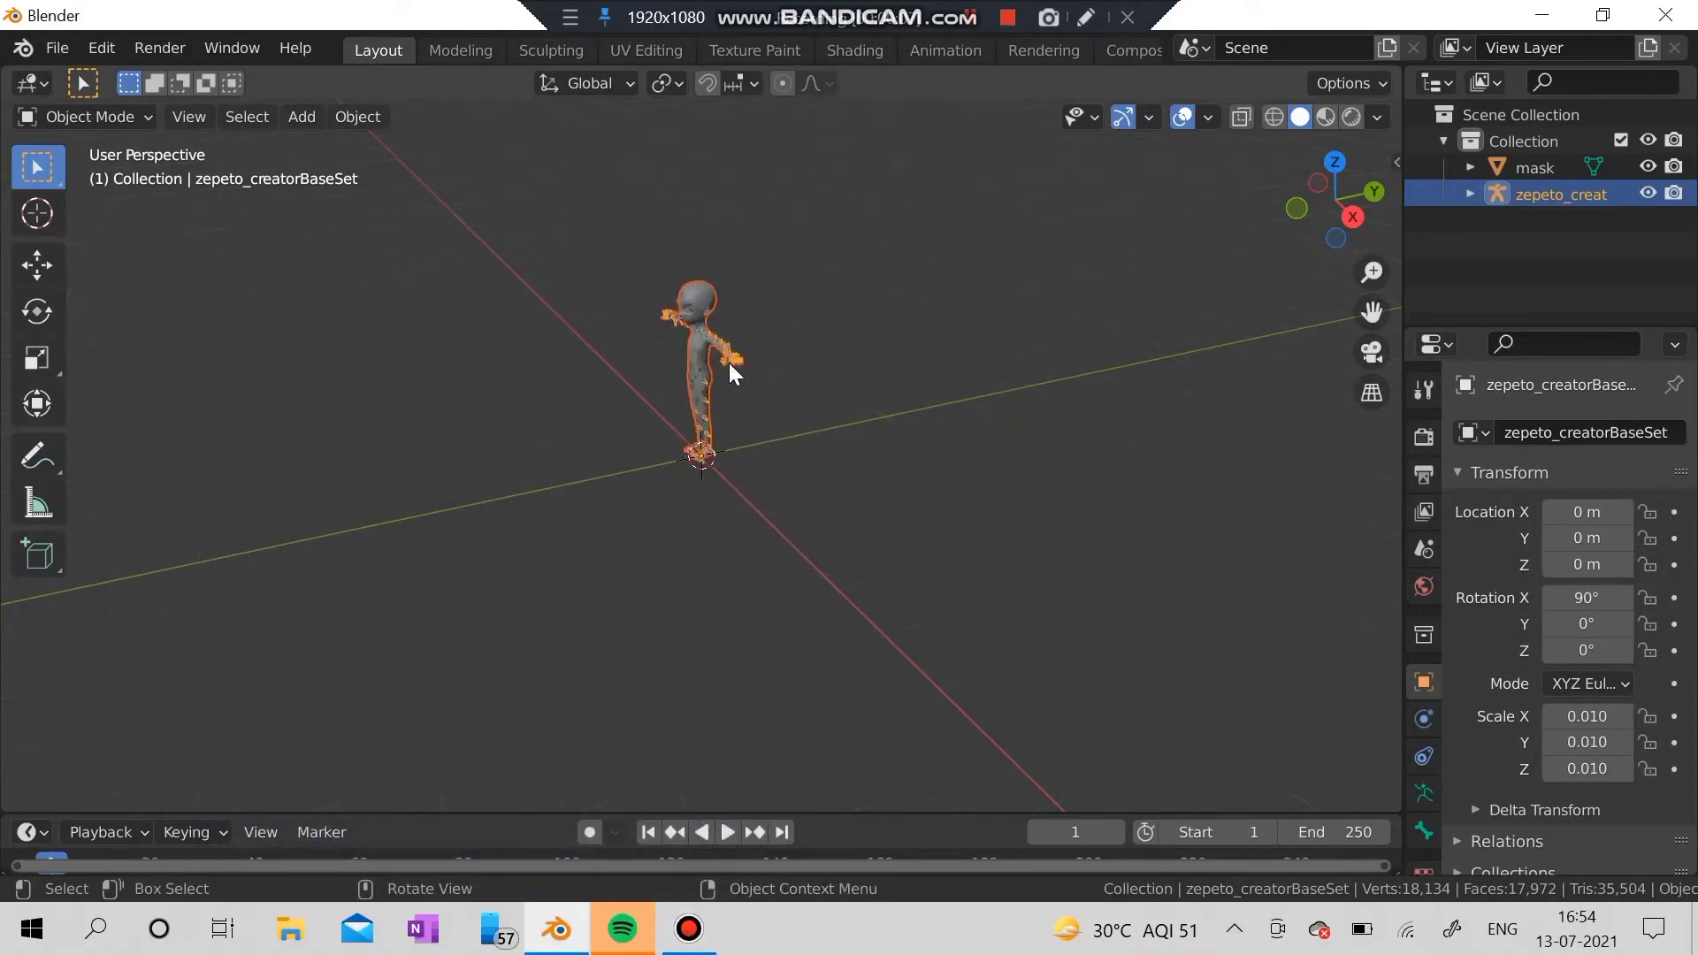
middle_drag(557, 394, 757, 331)
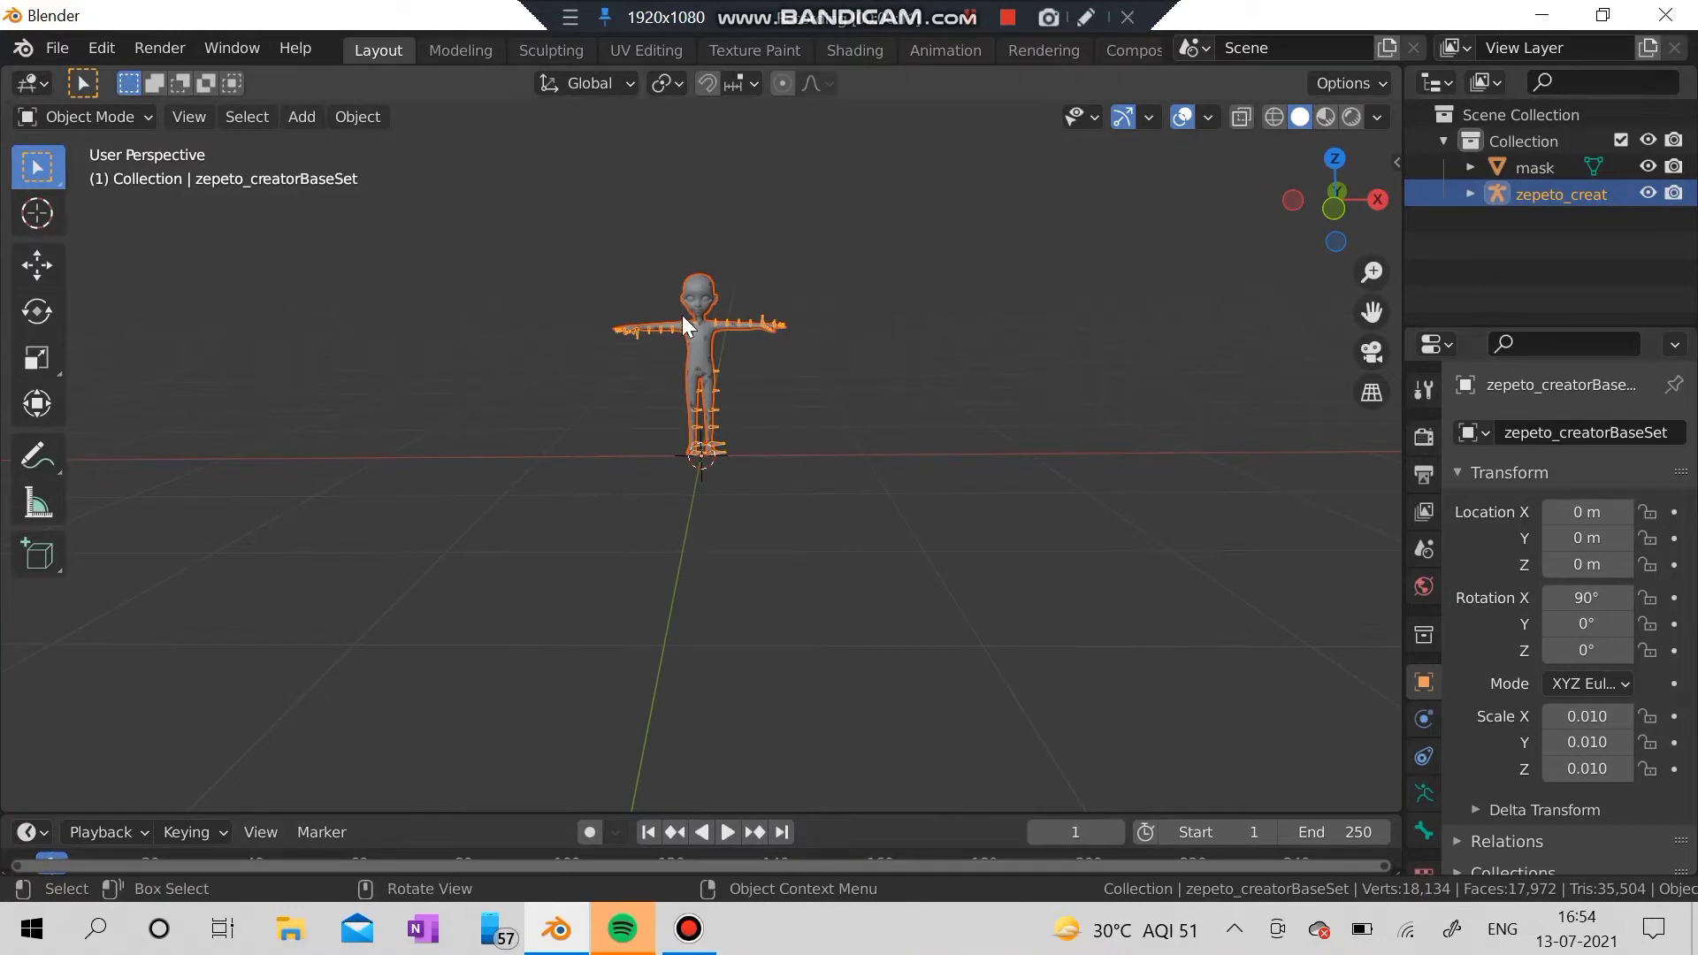
Zoom in close on the front of the T-posed Zepeto avatar
scroll(921, 413, up, 1)
middle_drag(909, 352, 772, 320)
scroll(772, 320, up, 2)
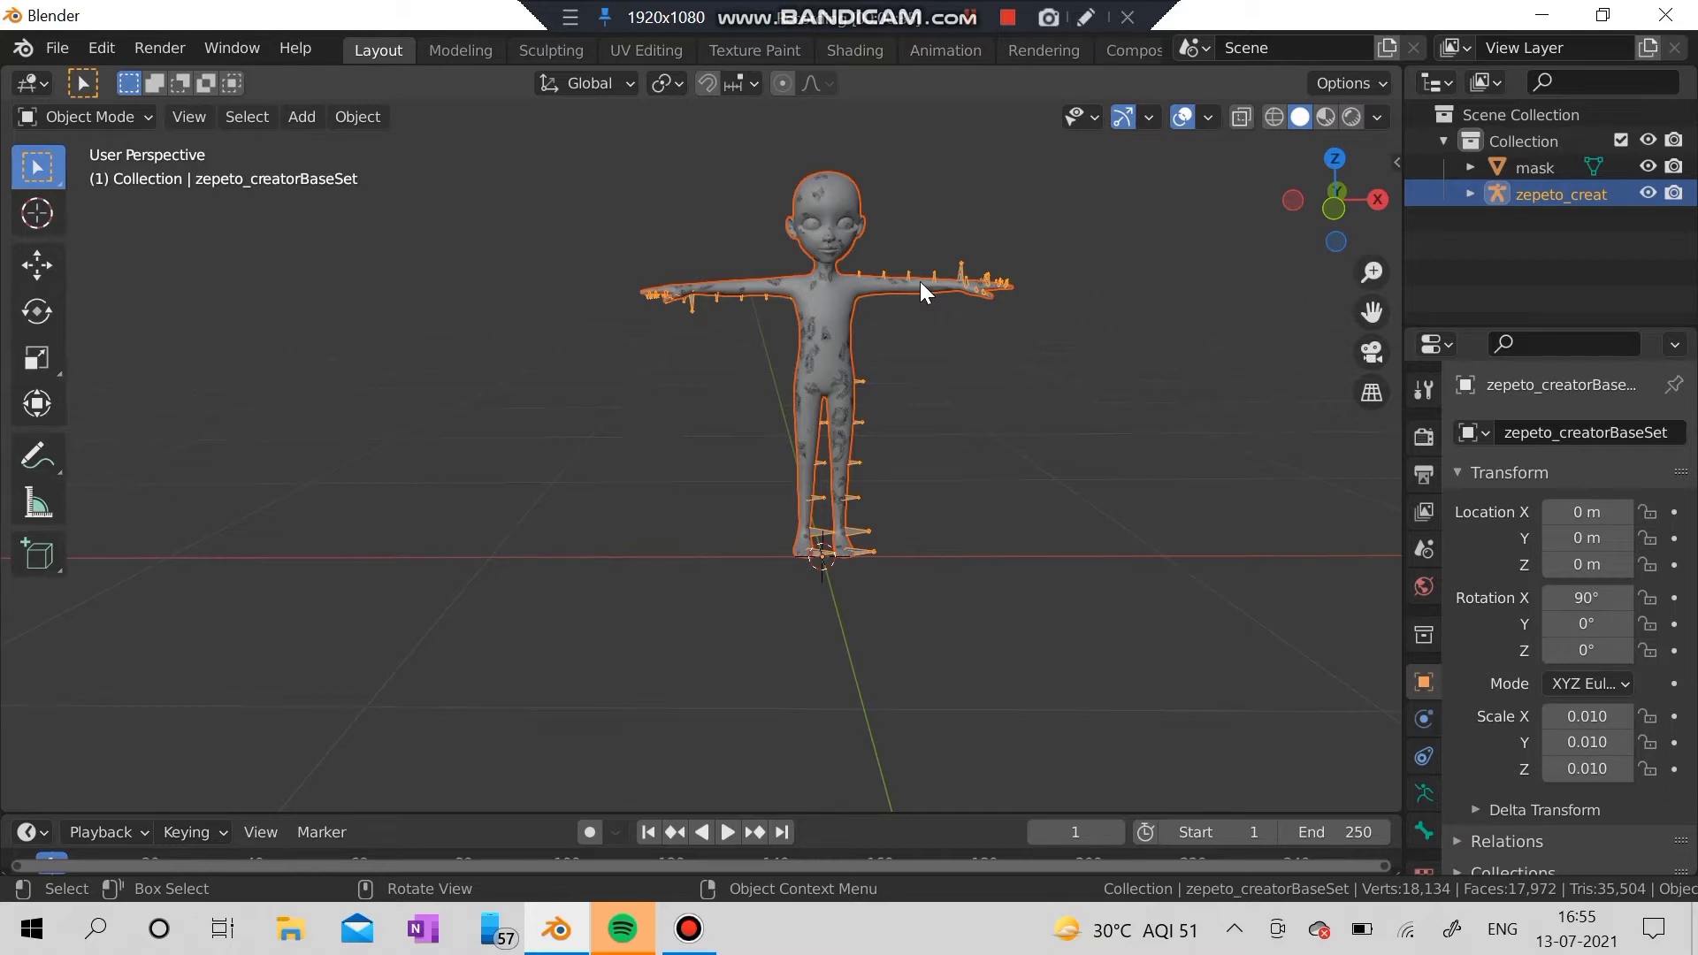
scroll(863, 350, up, 3)
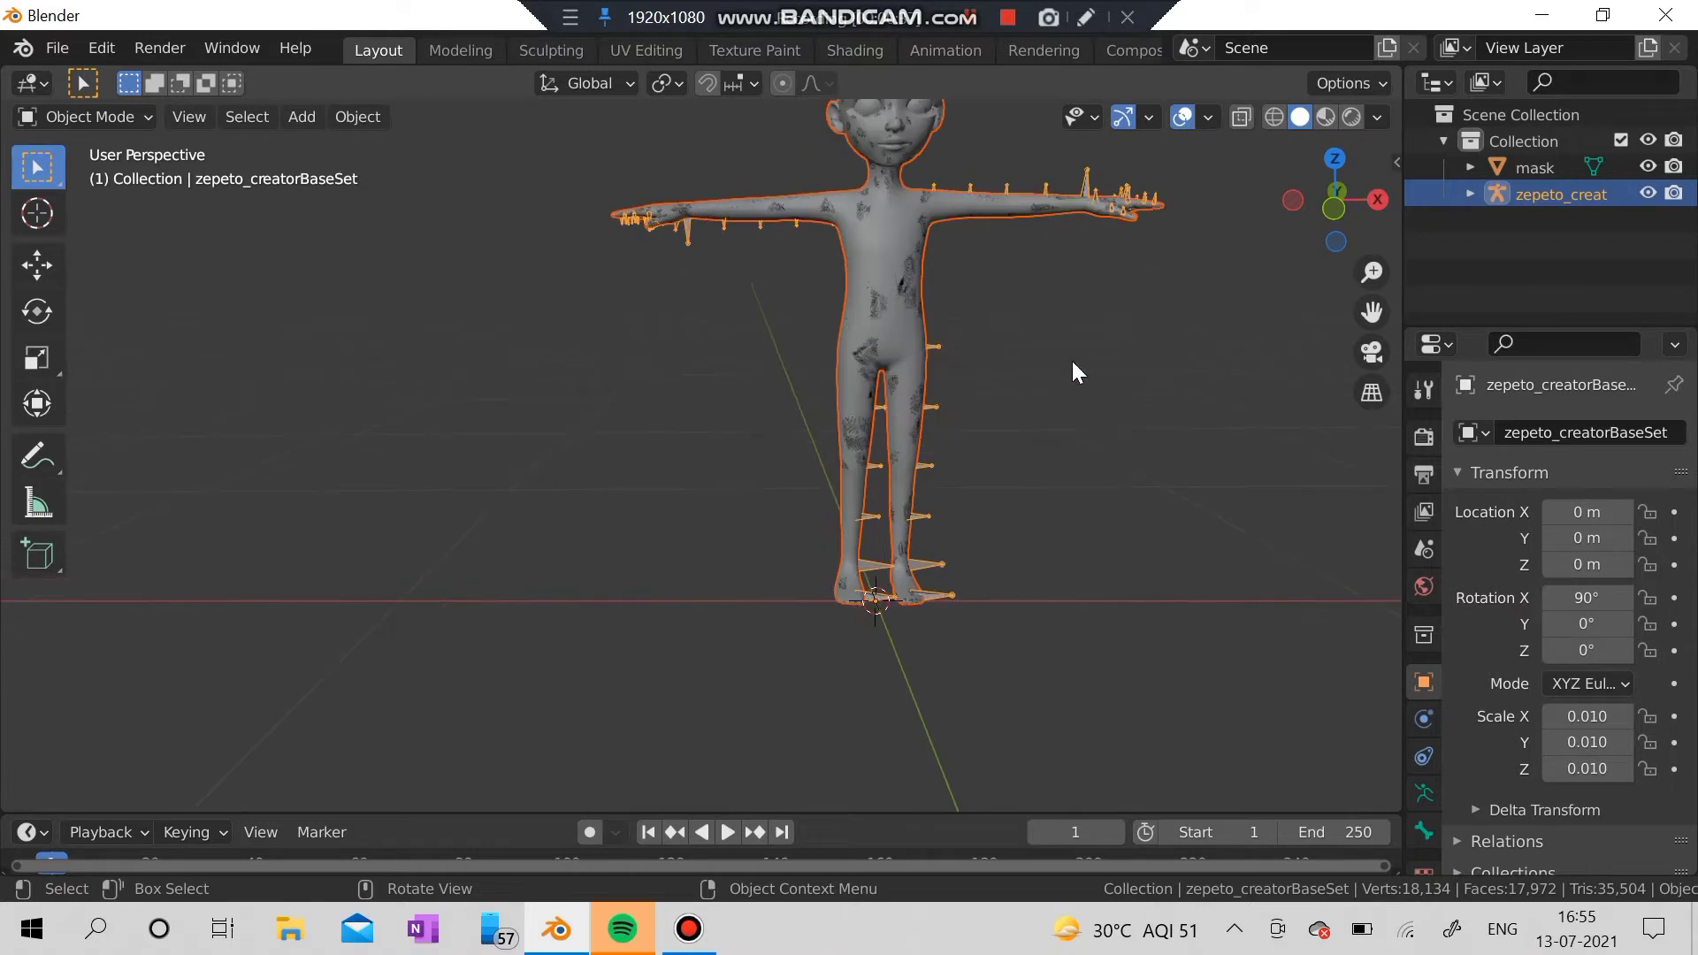
scroll(1058, 347, down, 1)
scroll(876, 372, up, 2)
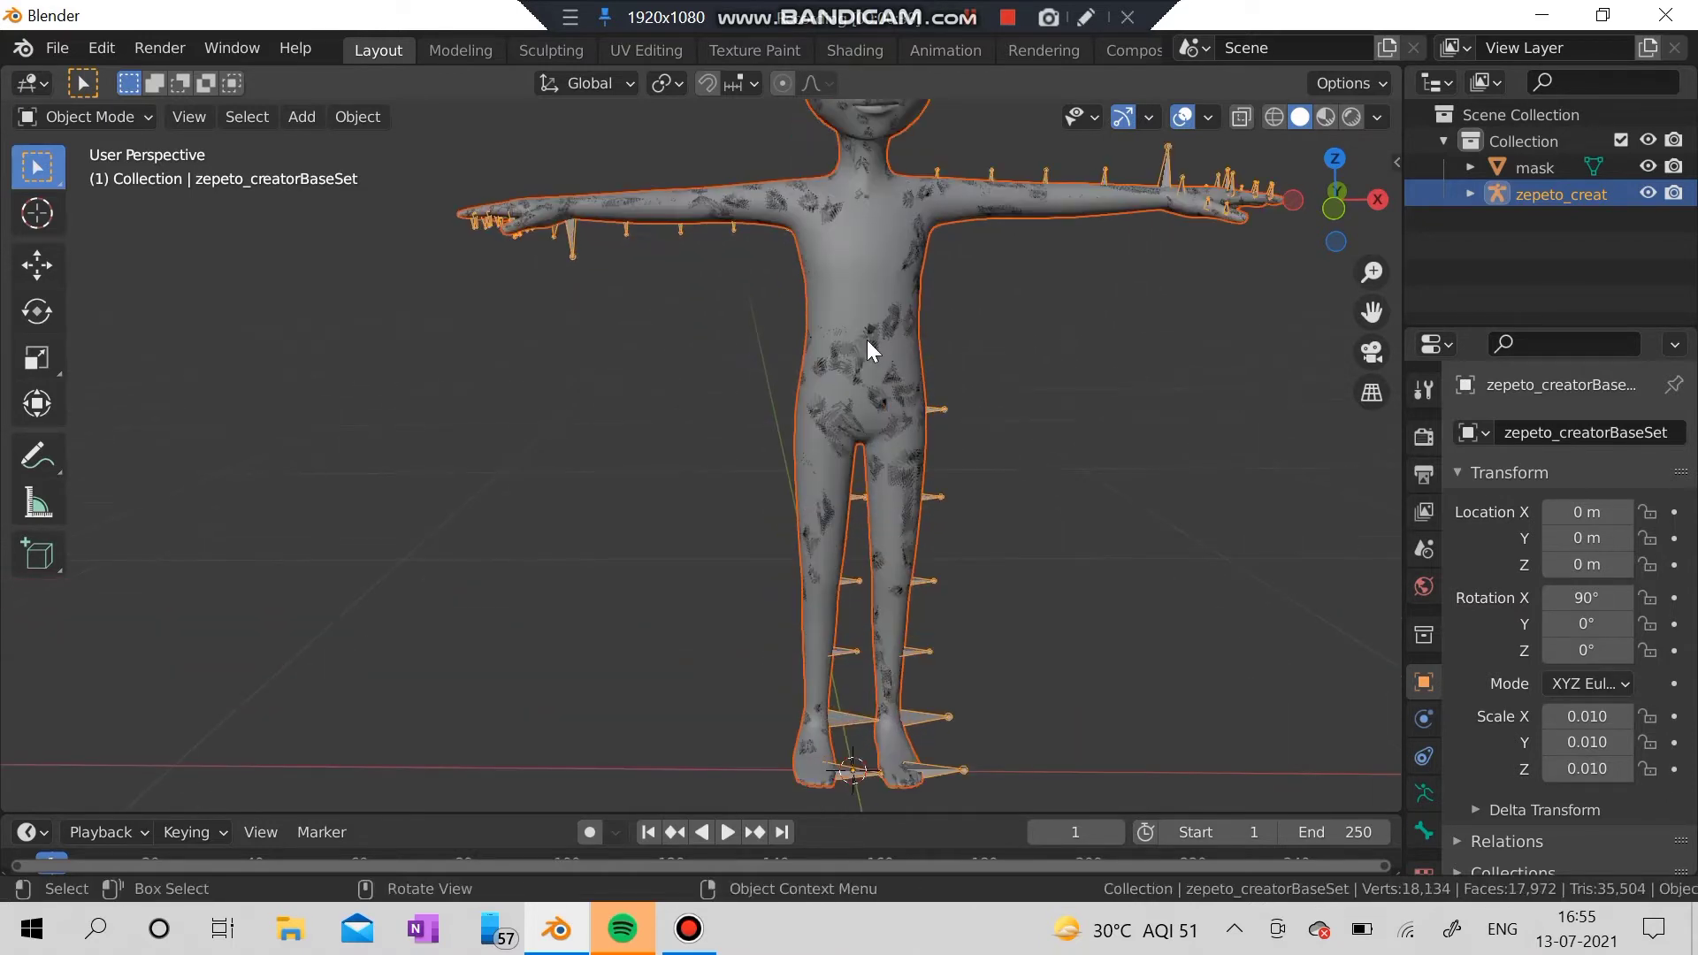
Hide the mask.001 mesh and select and expand the zepeto_creat armature in the outliner
click(902, 371)
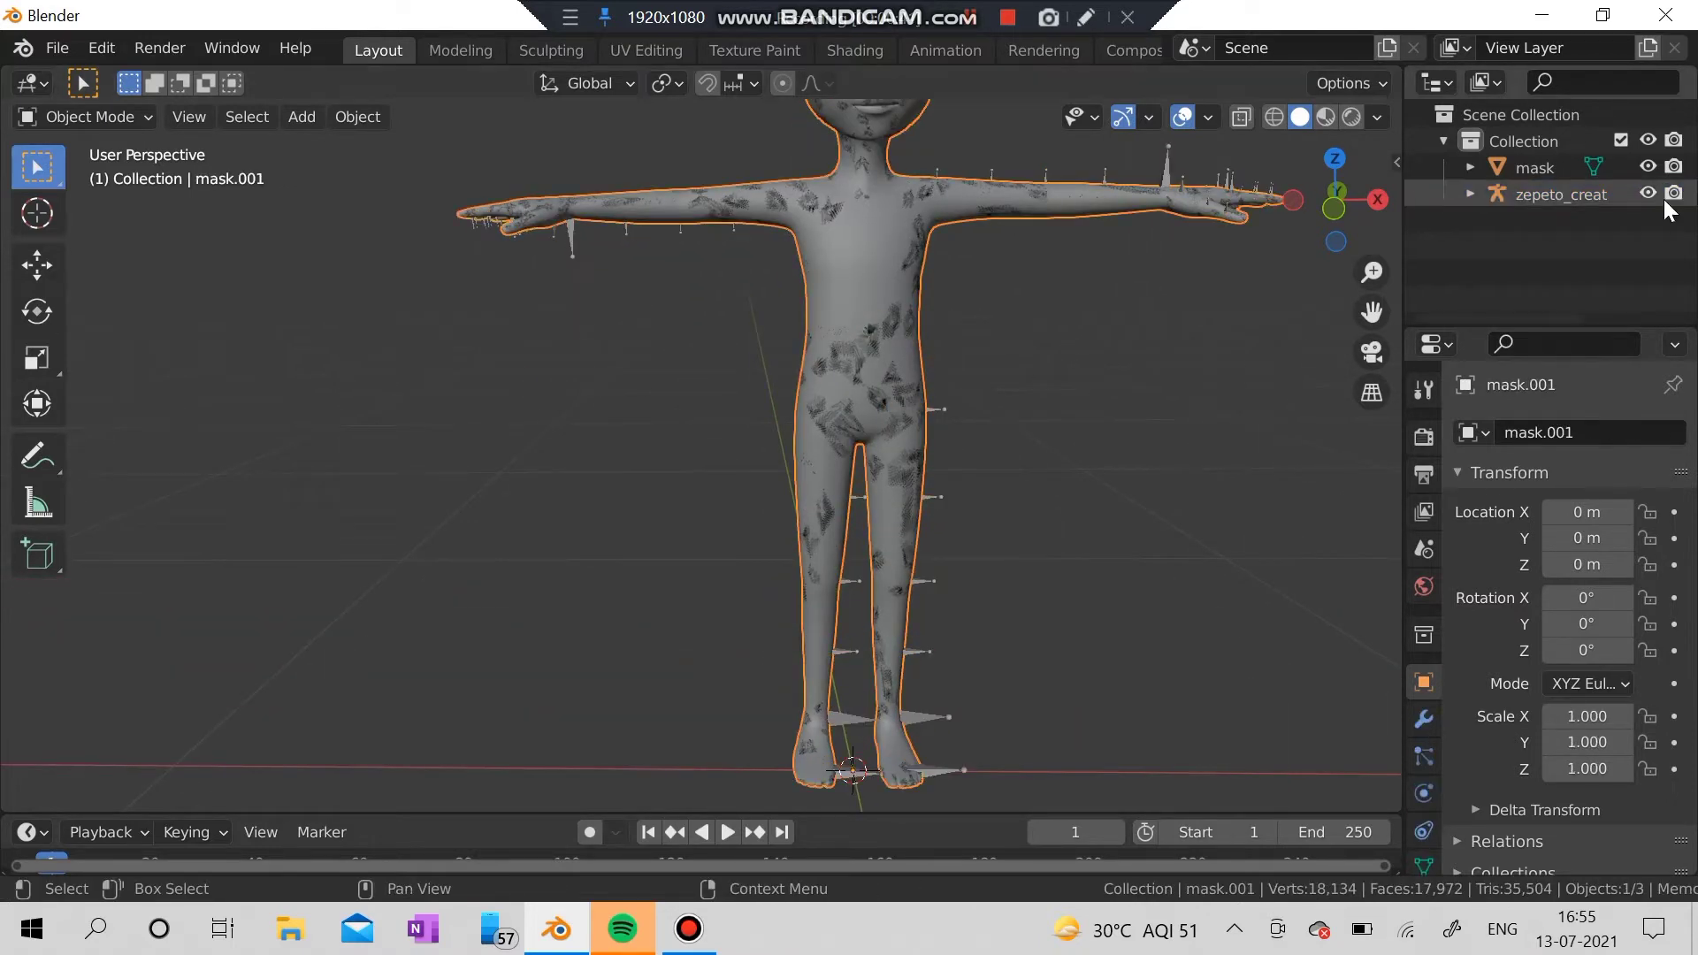
click(1648, 168)
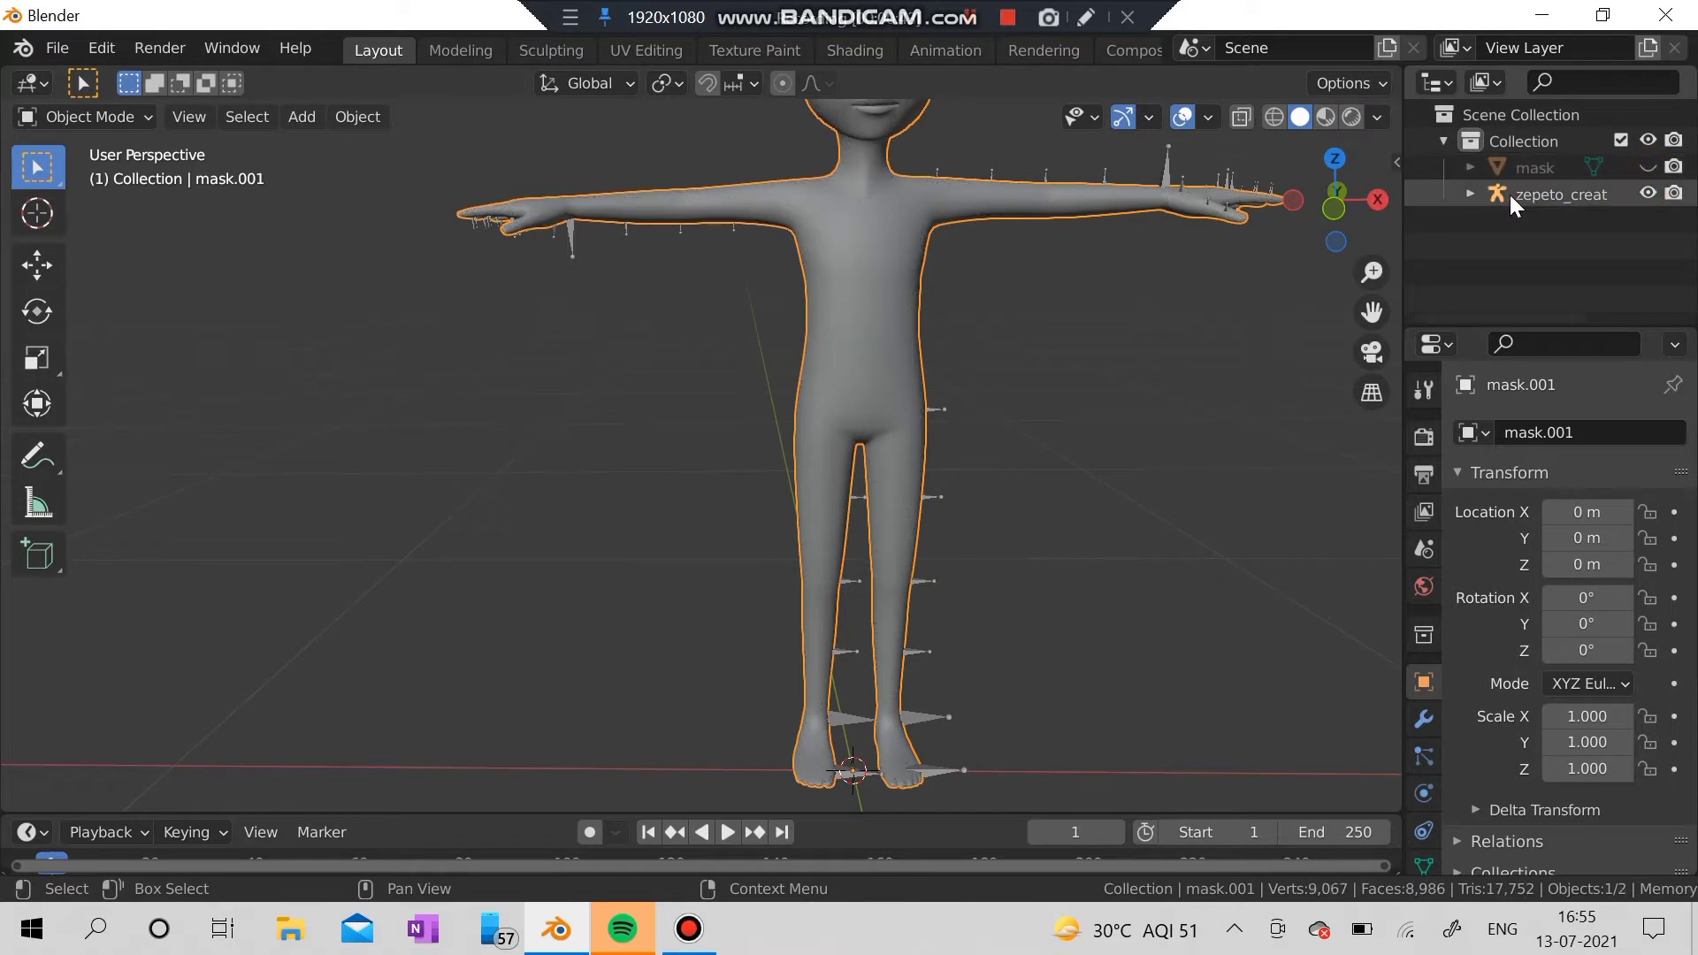
click(1508, 194)
click(1469, 195)
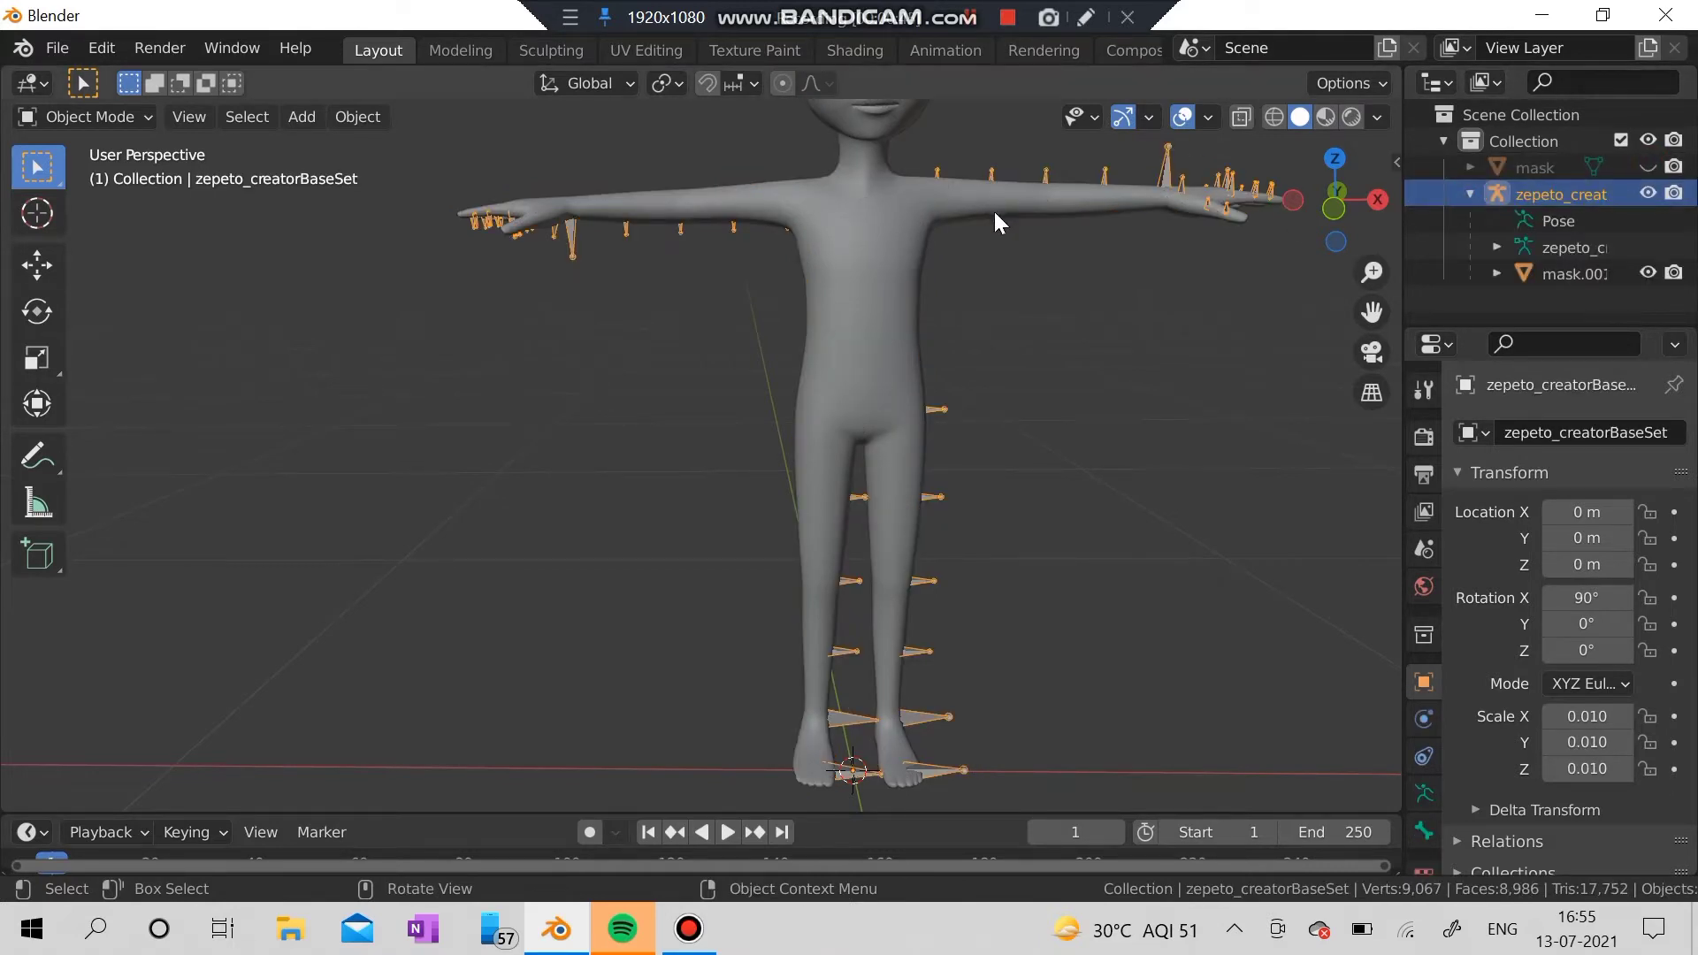
Start the Shortcut VUr key display from the sidebar and set its text colour to magenta
click(1399, 162)
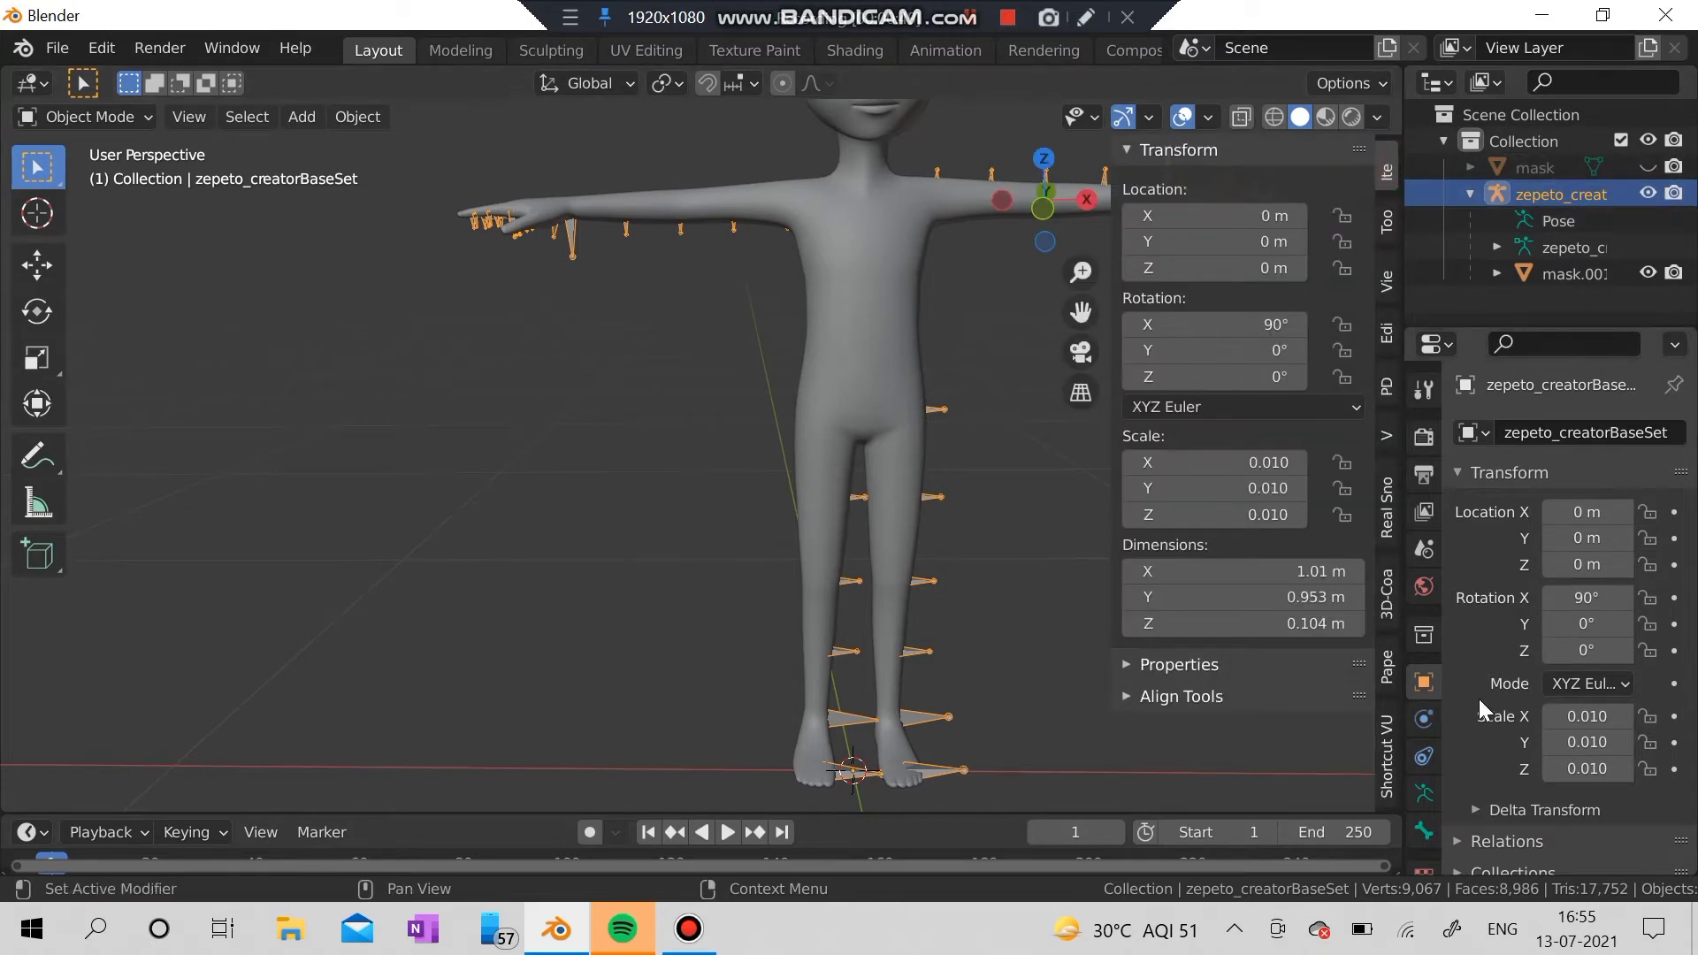
click(1386, 756)
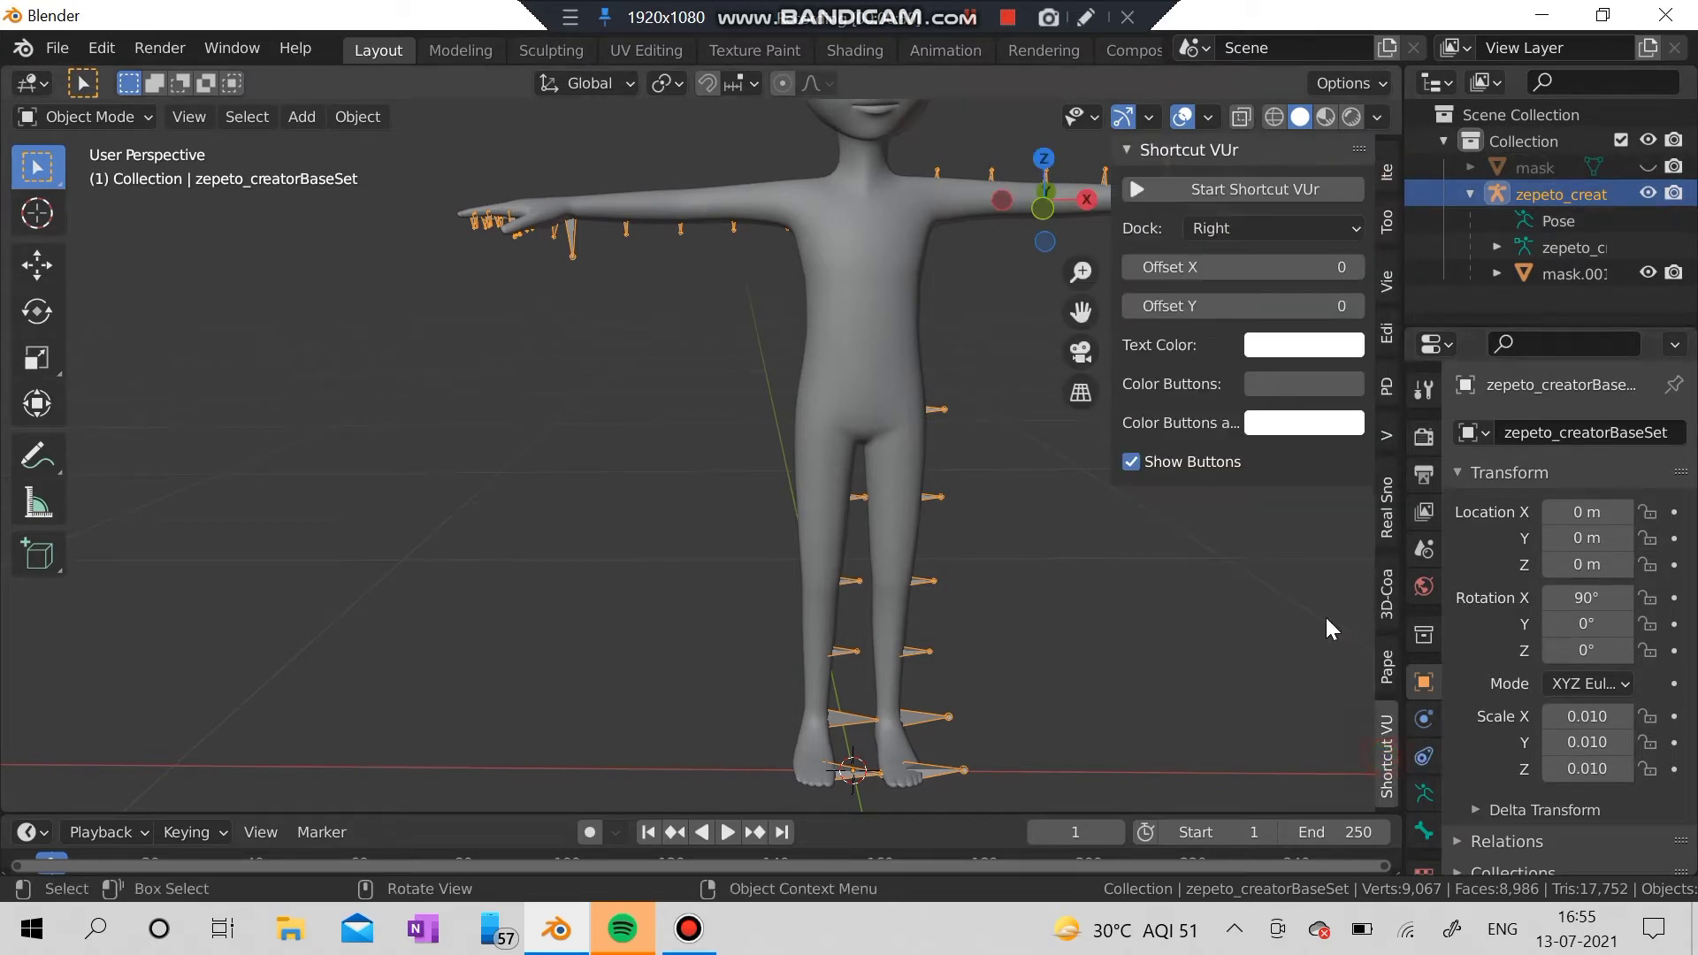
click(1260, 196)
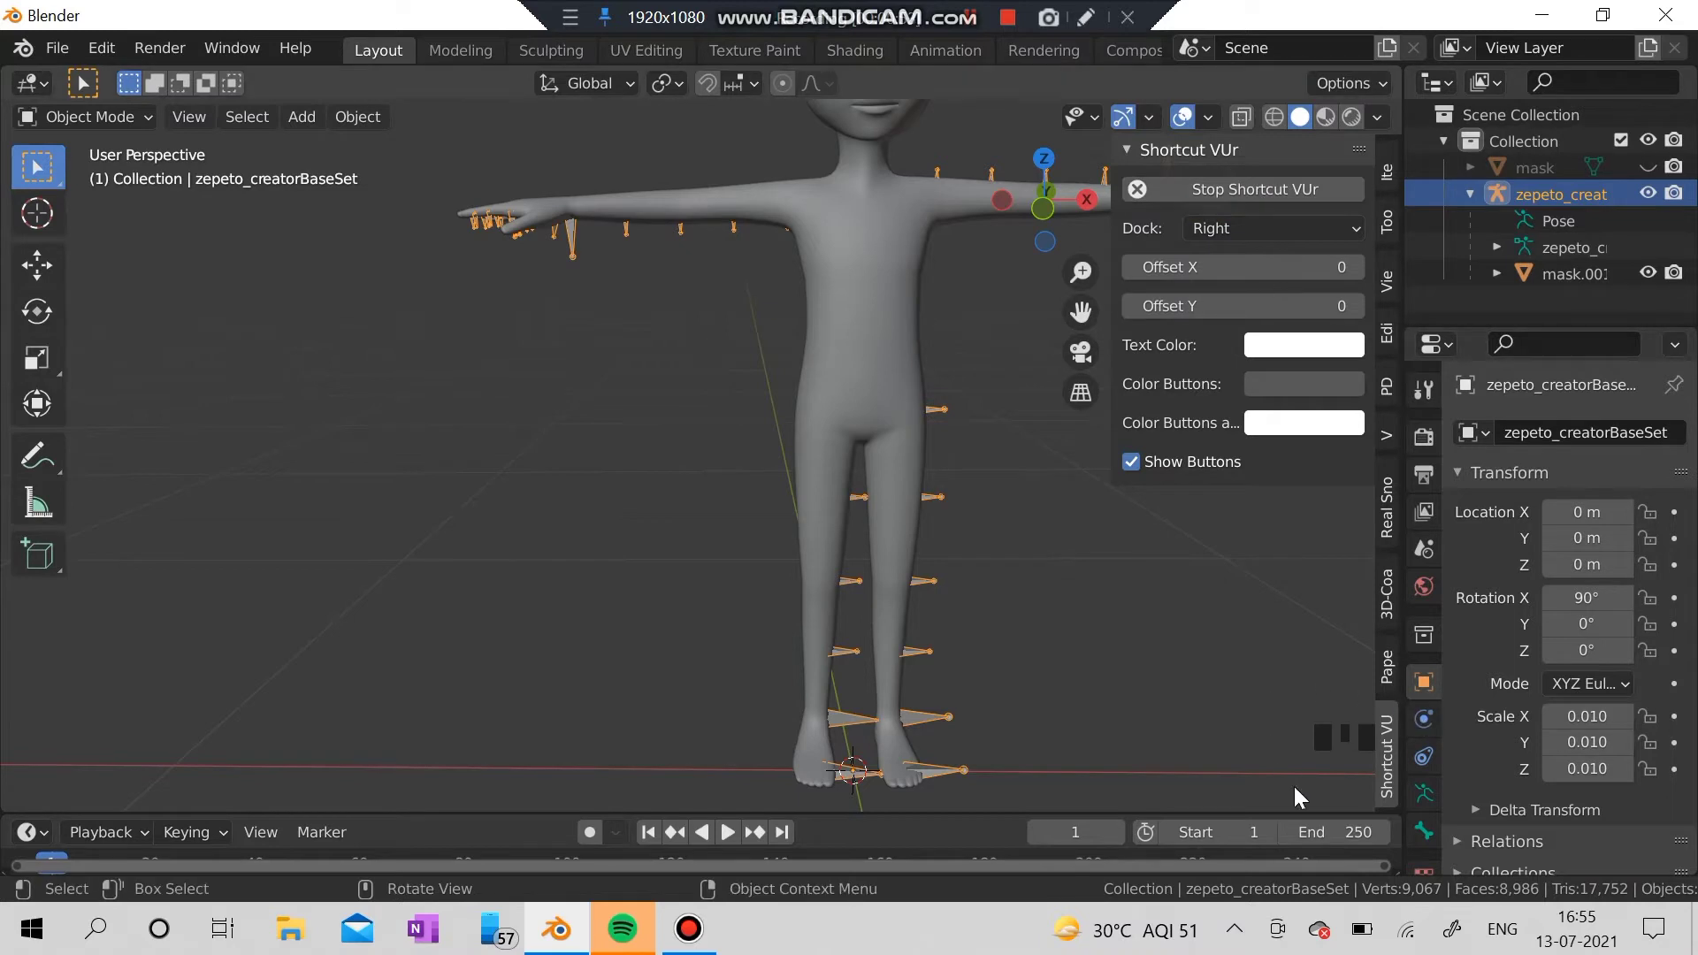
click(1294, 354)
click(1293, 344)
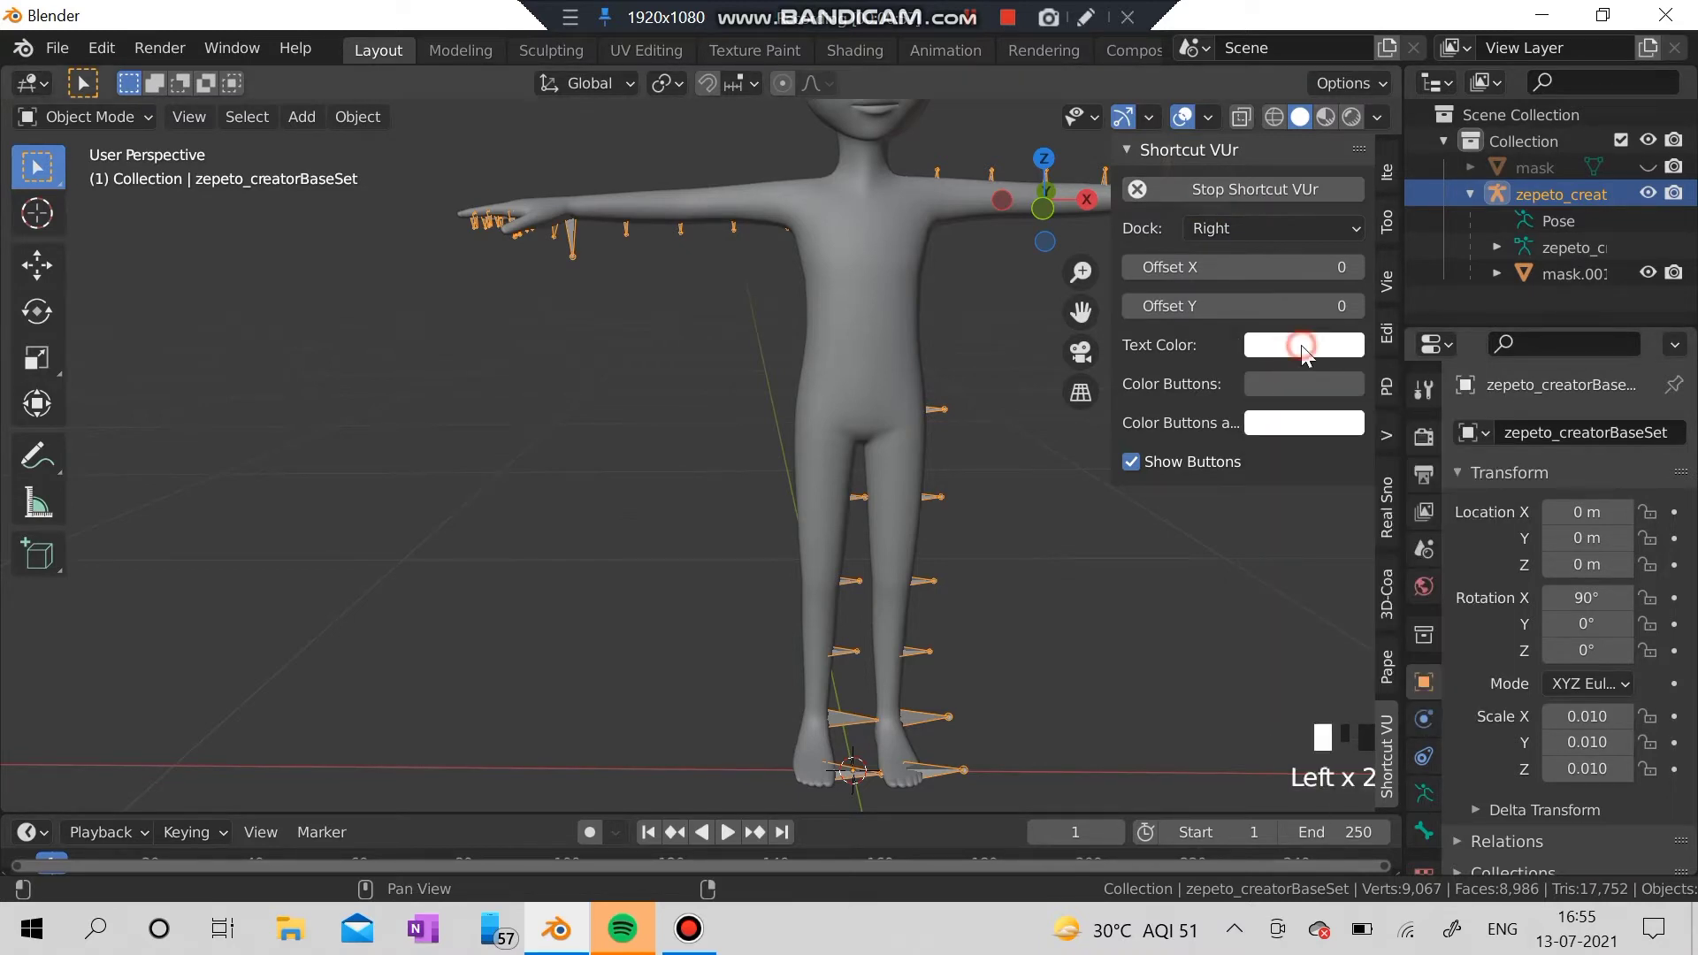
drag(1417, 539, 1433, 513)
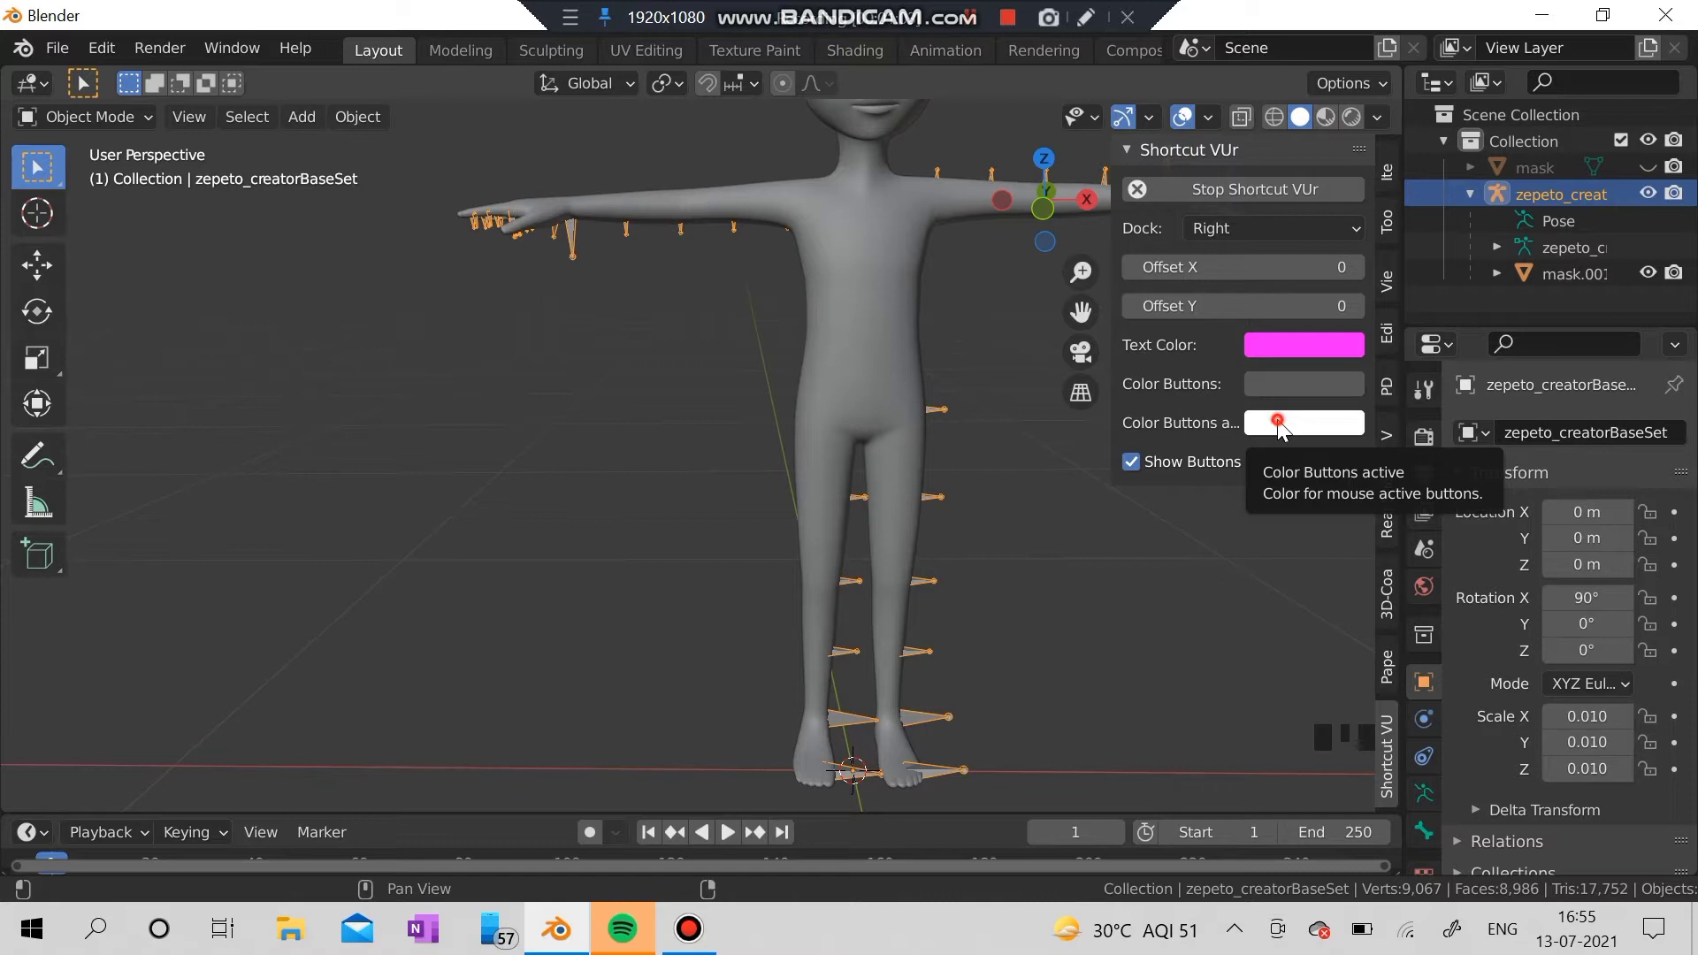
Set the Shortcut VUr active-button colour to green, deselect the armature and collapse the panel
click(1277, 419)
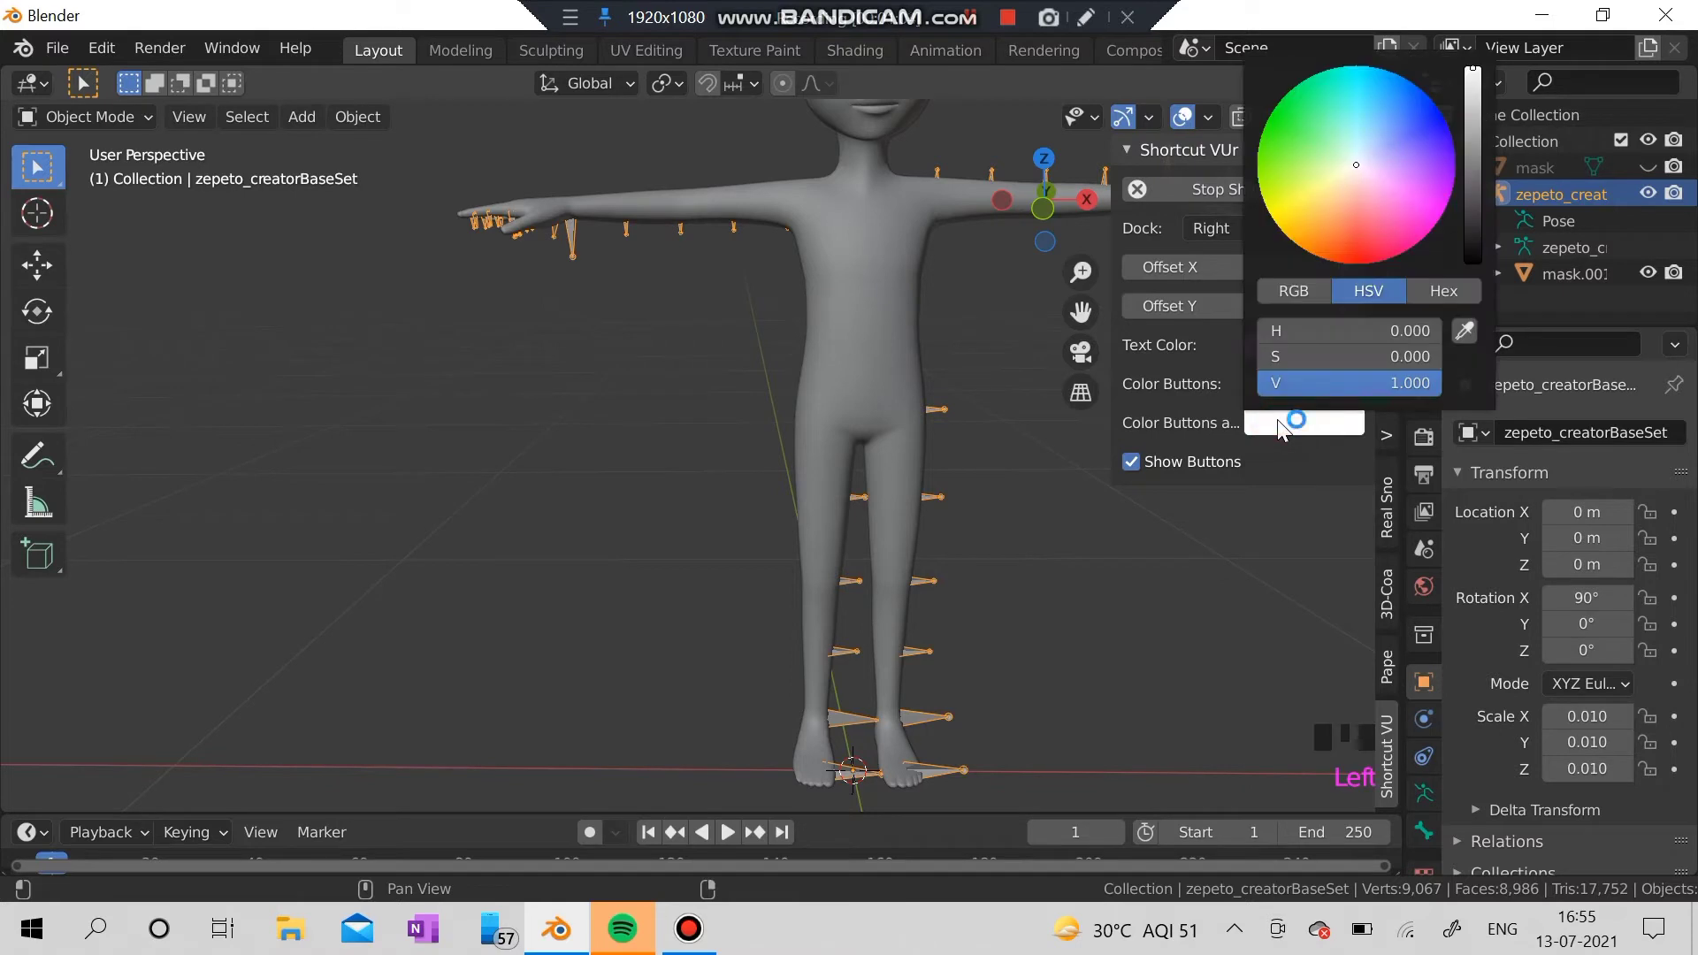
click(1287, 126)
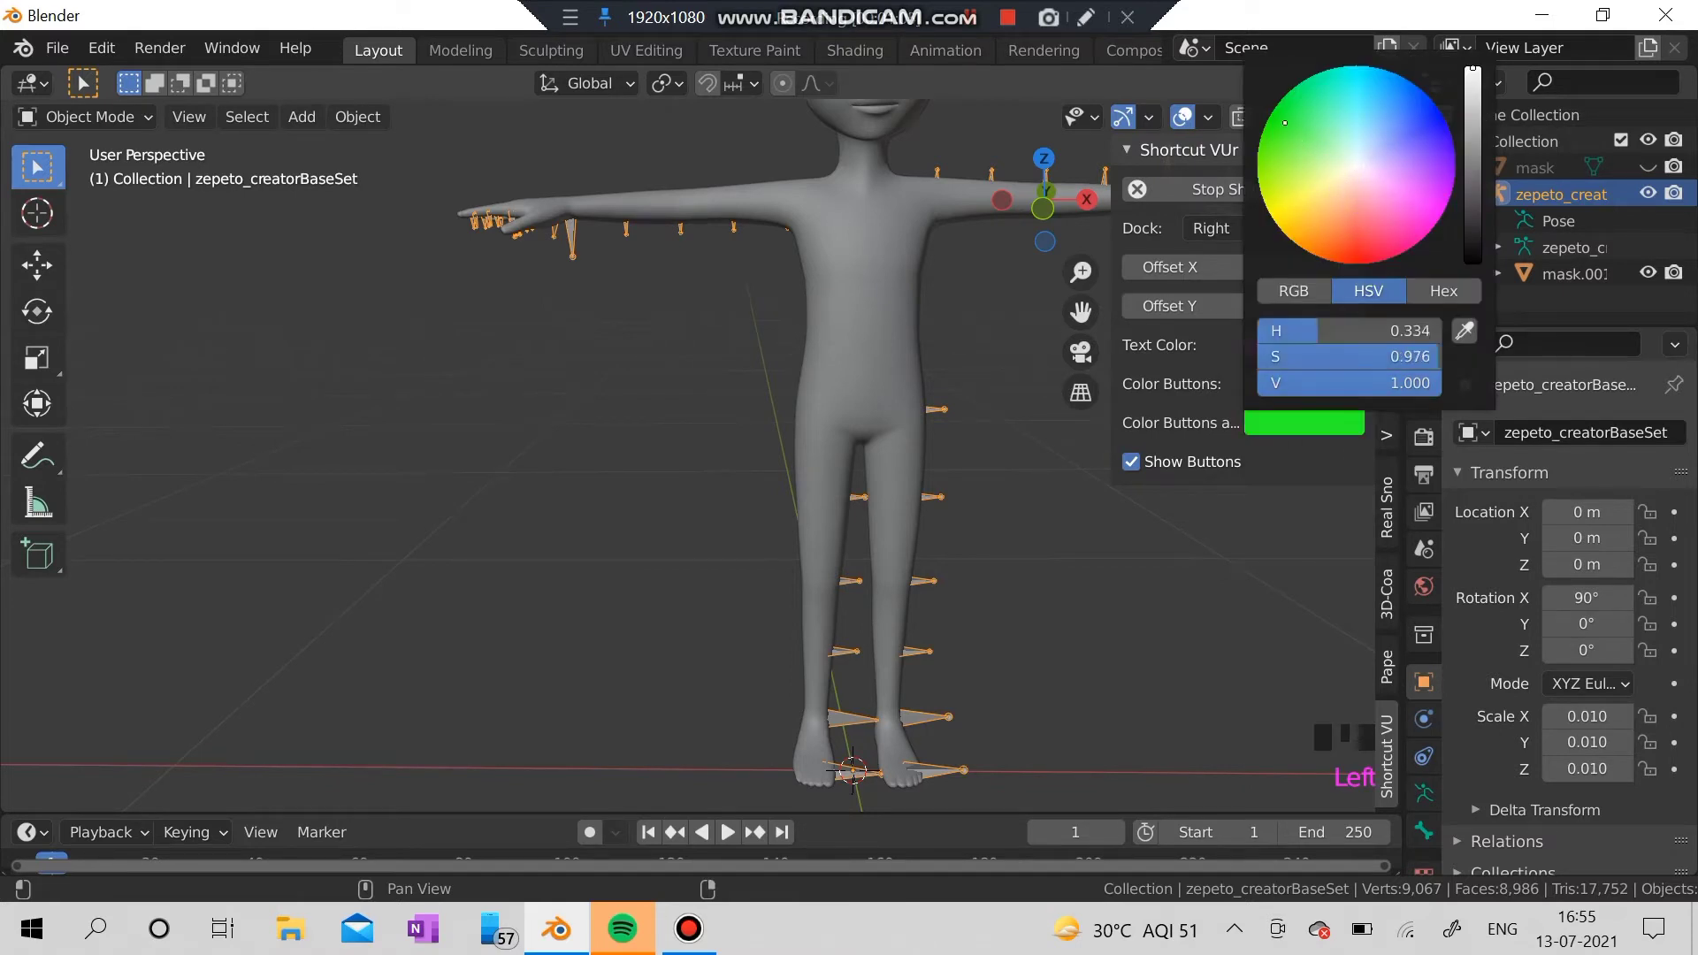
click(1256, 528)
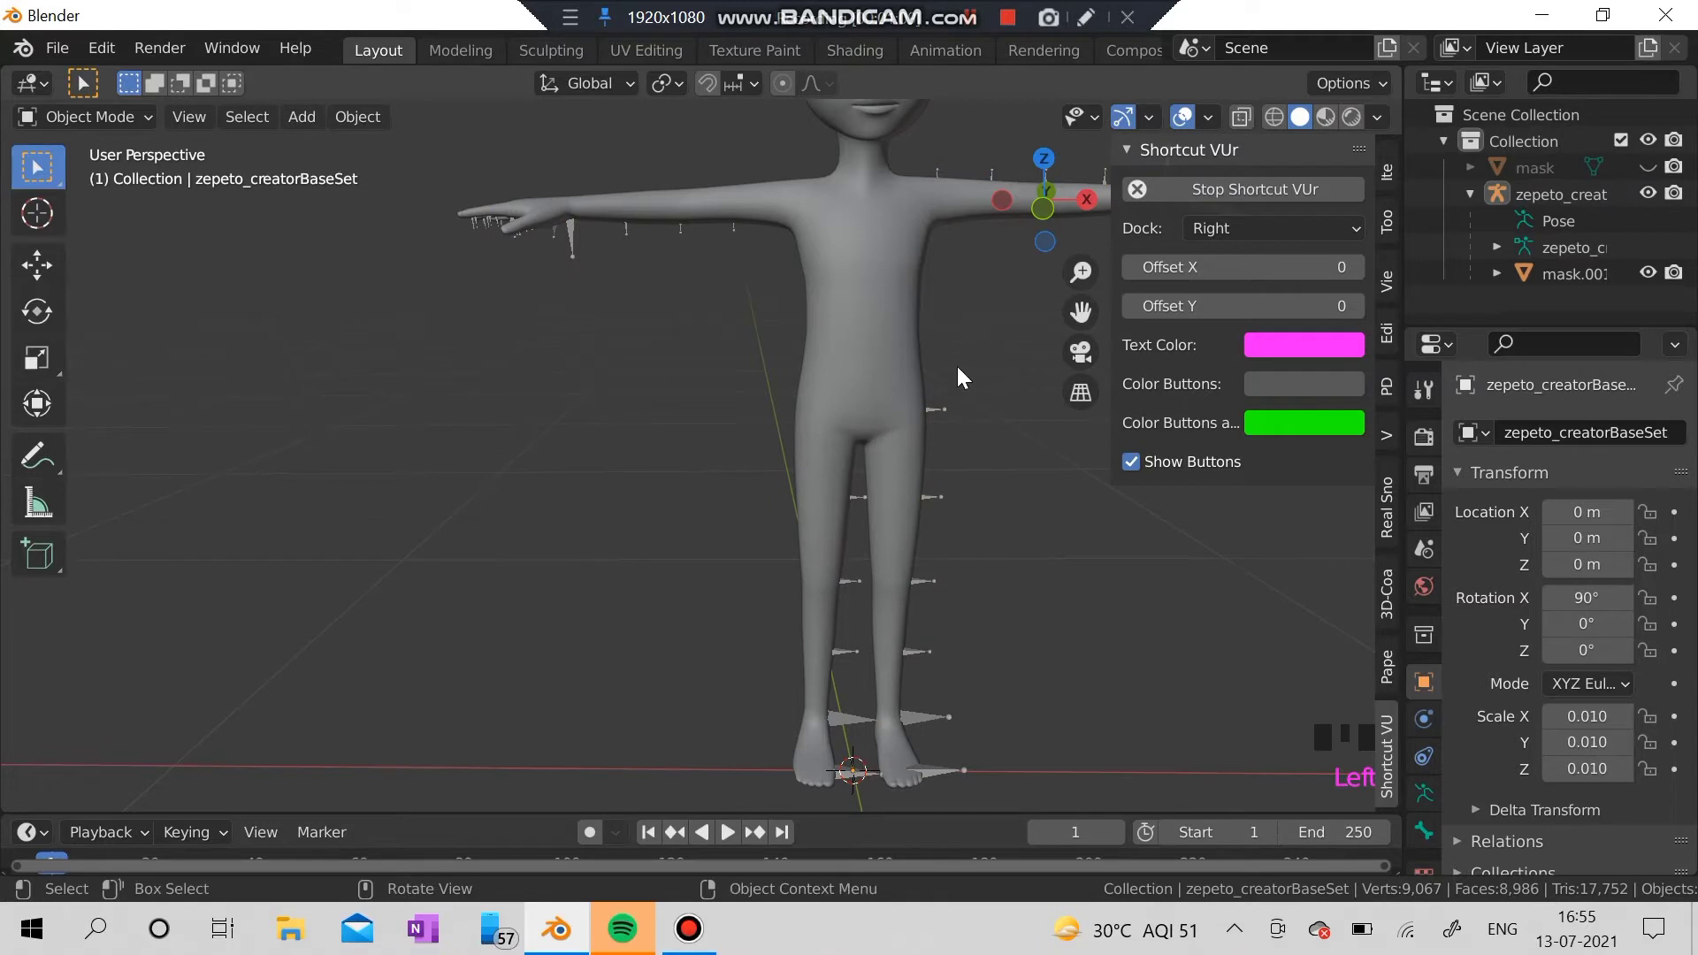
click(1126, 151)
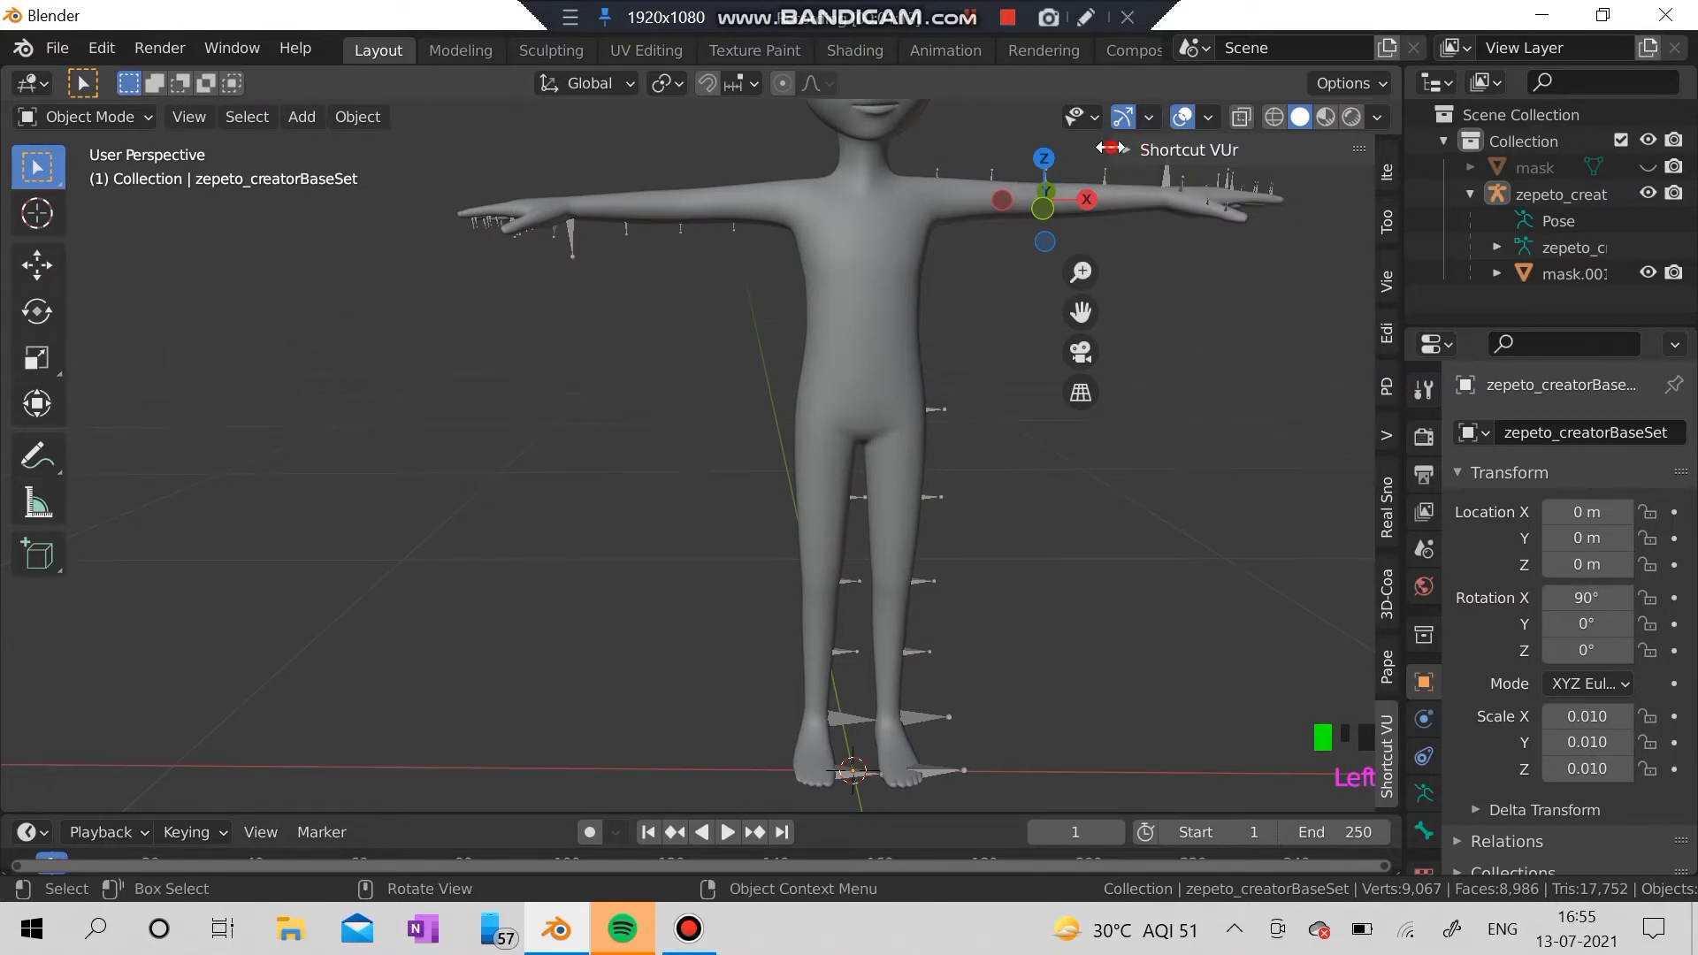
drag(1113, 149, 1358, 148)
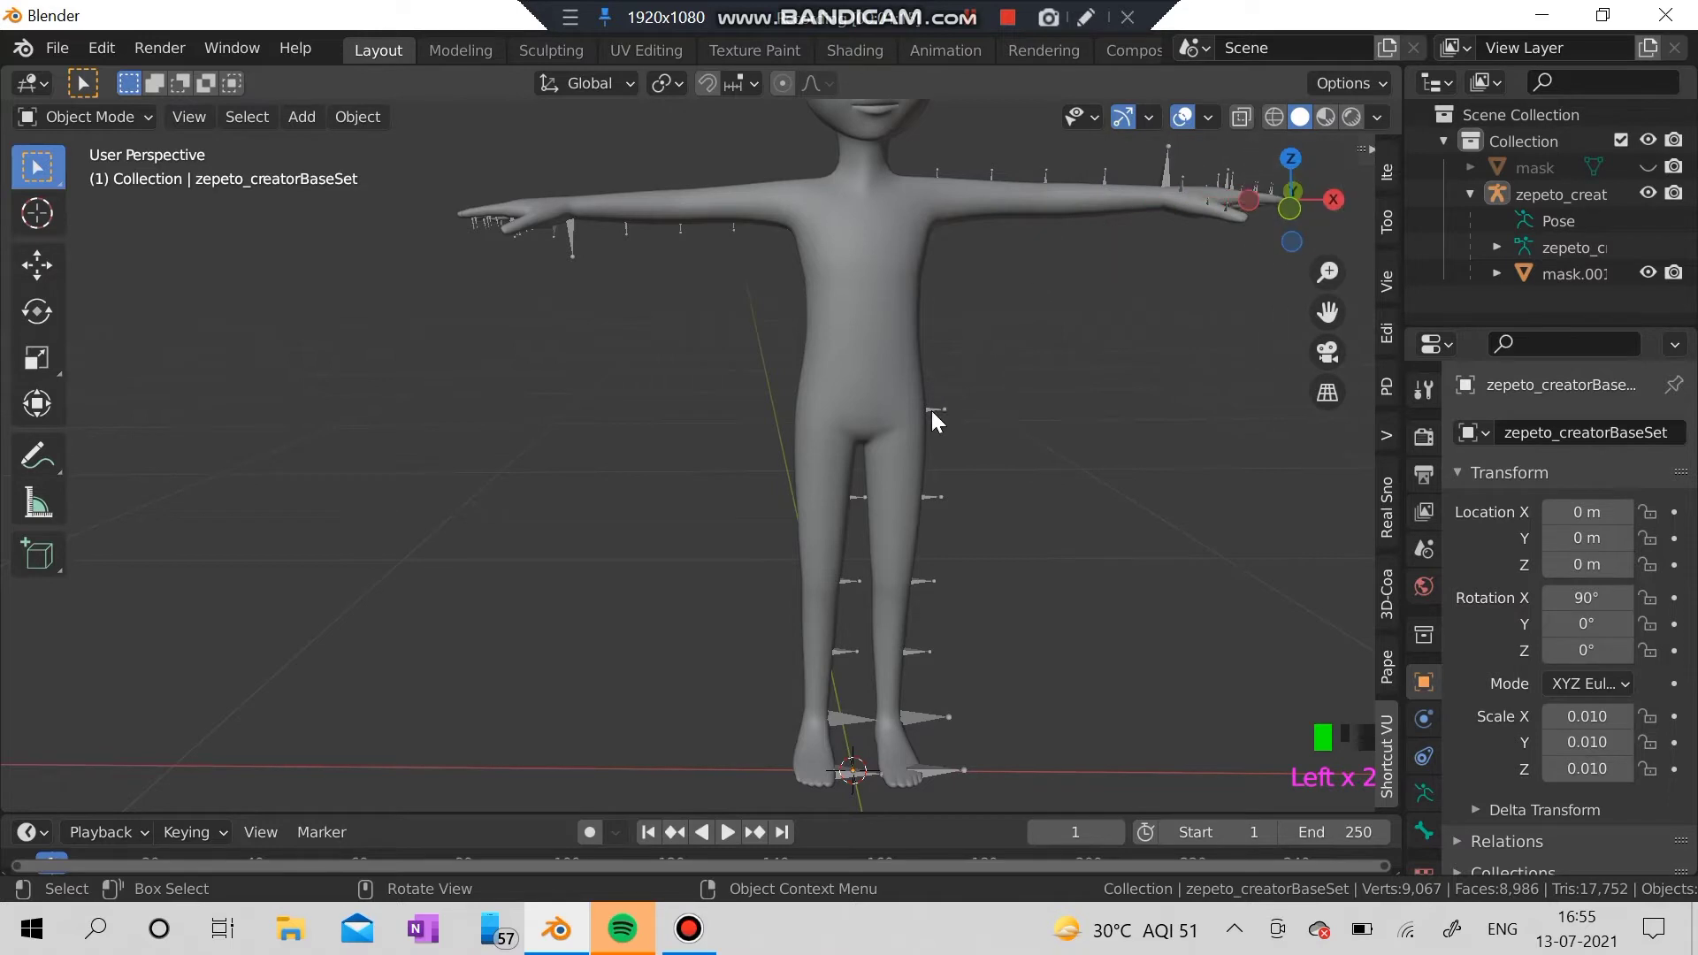
scroll(920, 448, up, 3)
scroll(919, 449, down, 3)
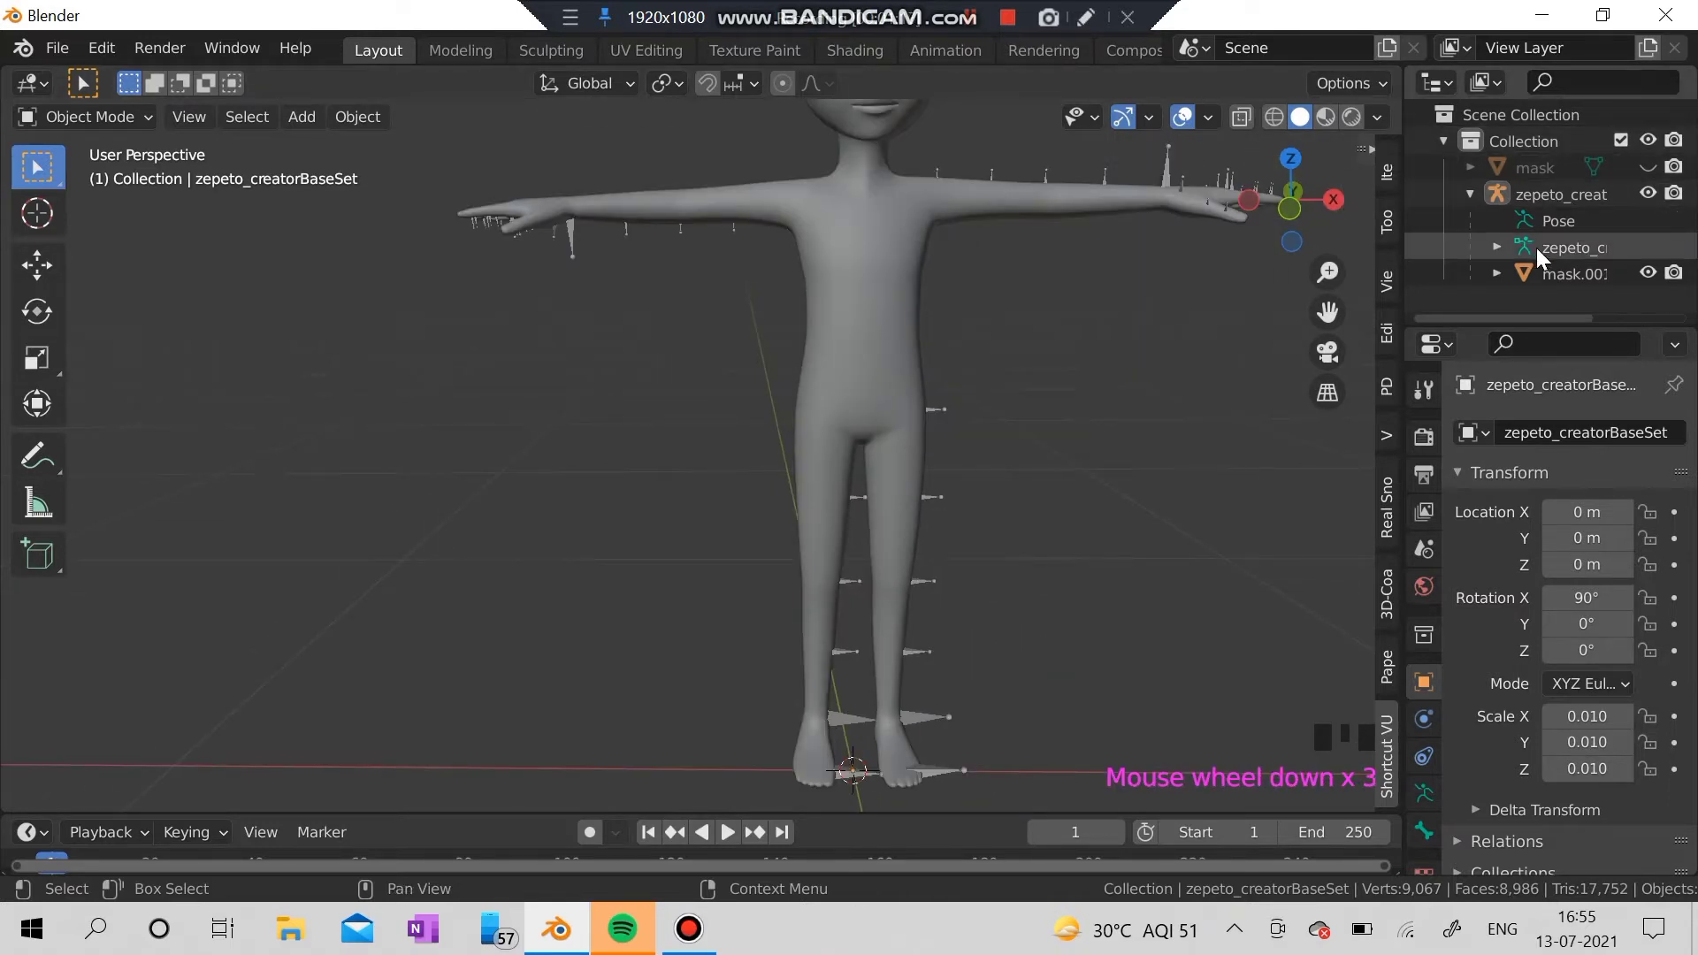
click(1557, 275)
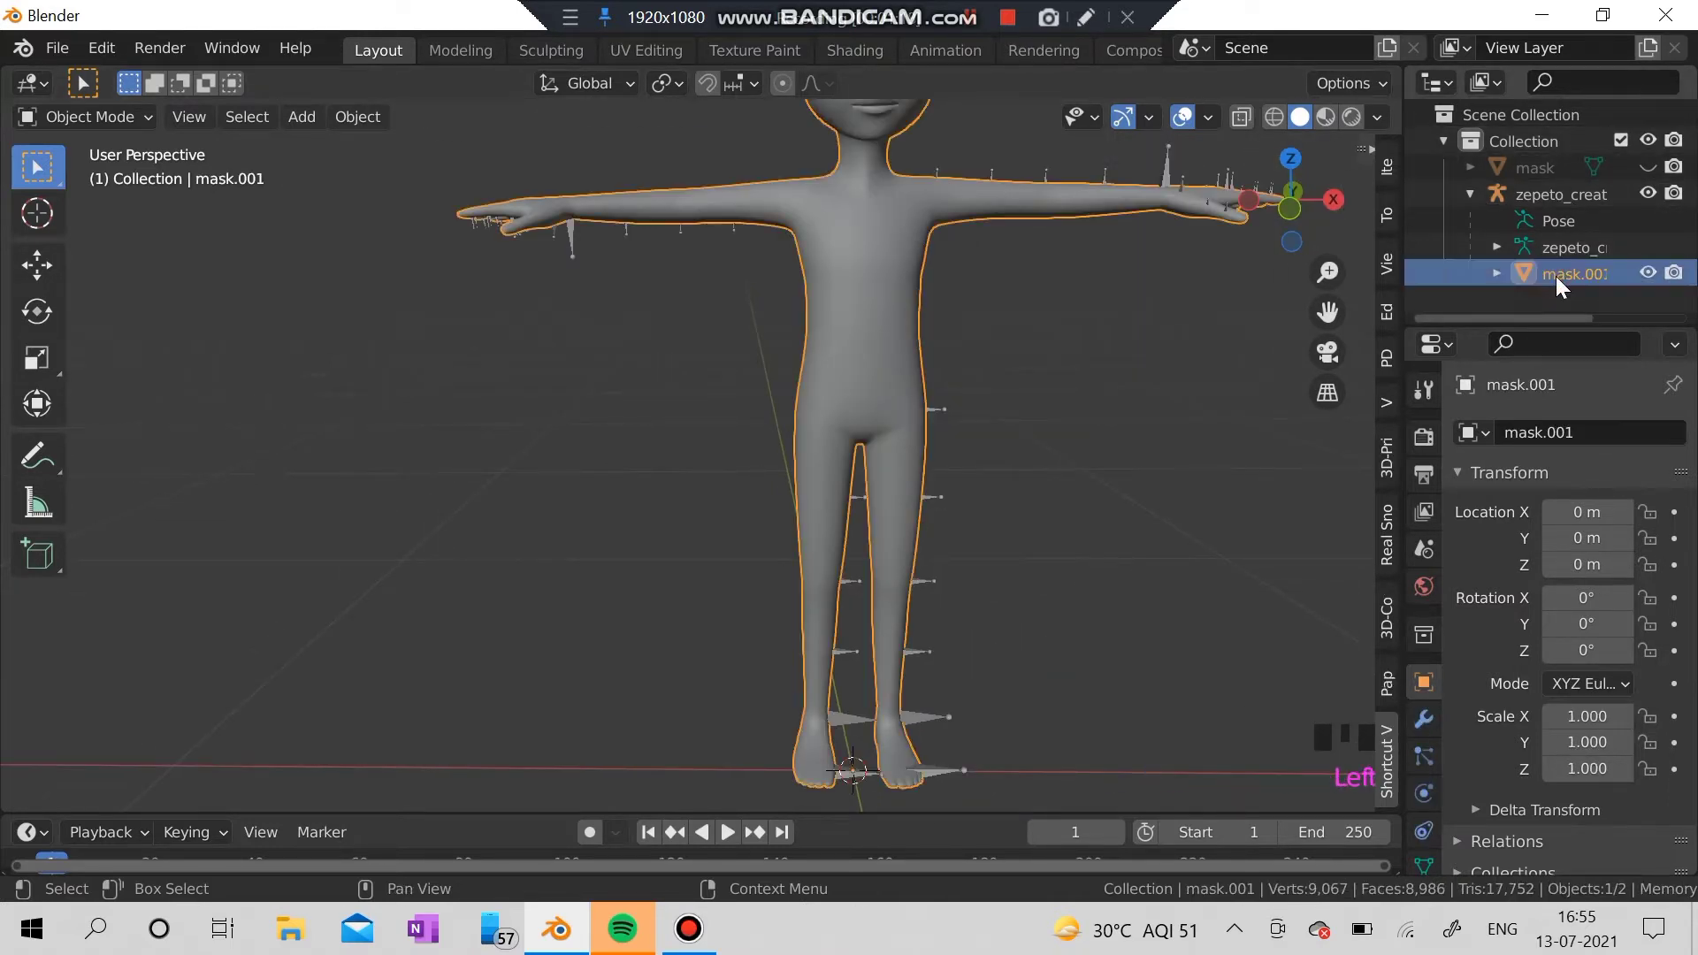
click(127, 110)
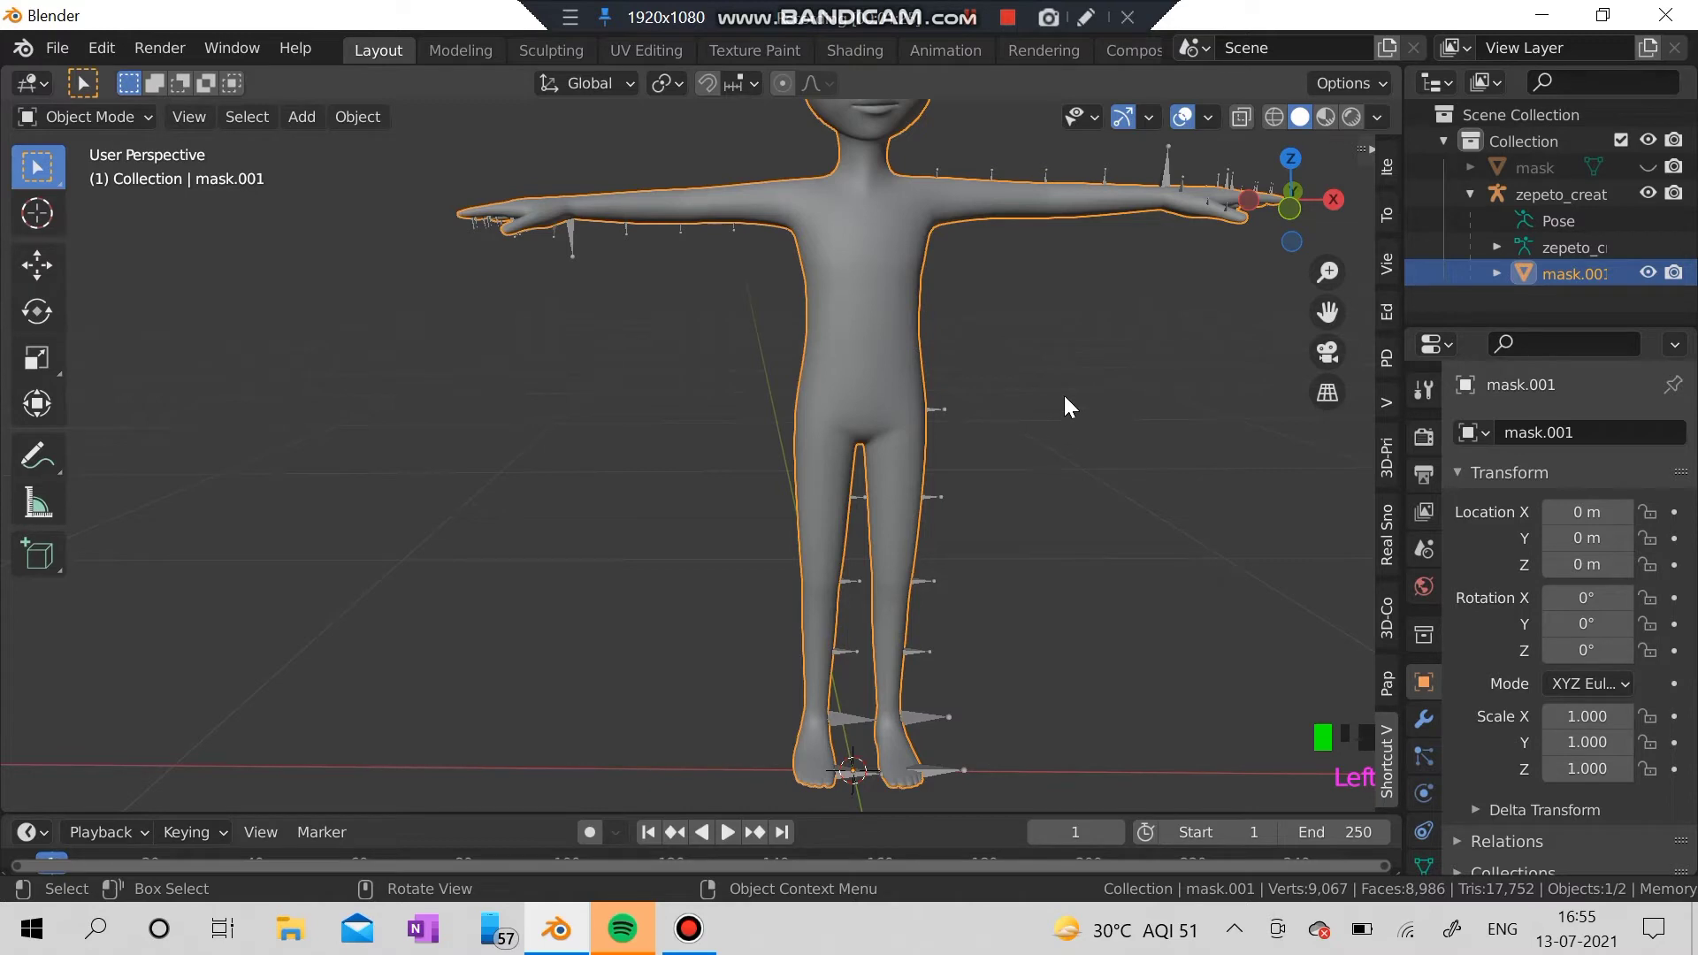
shift+middle_drag(1063, 395, 846, 407)
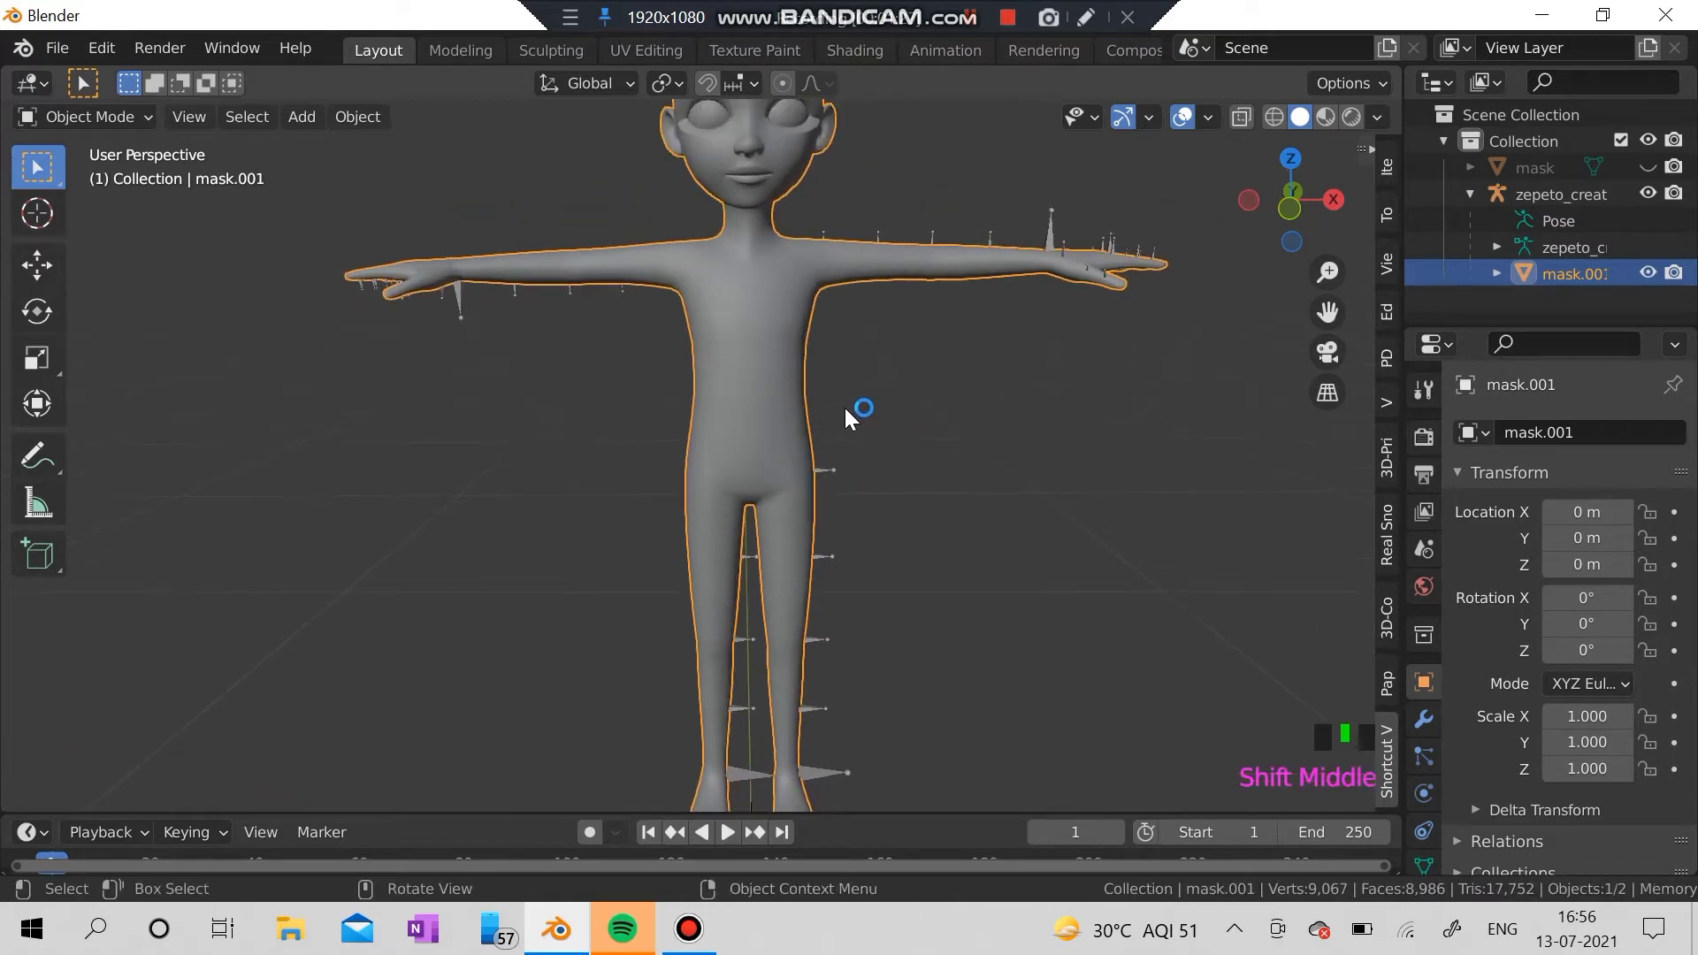
scroll(845, 407, up, 2)
scroll(846, 406, down, 4)
scroll(845, 405, up, 3)
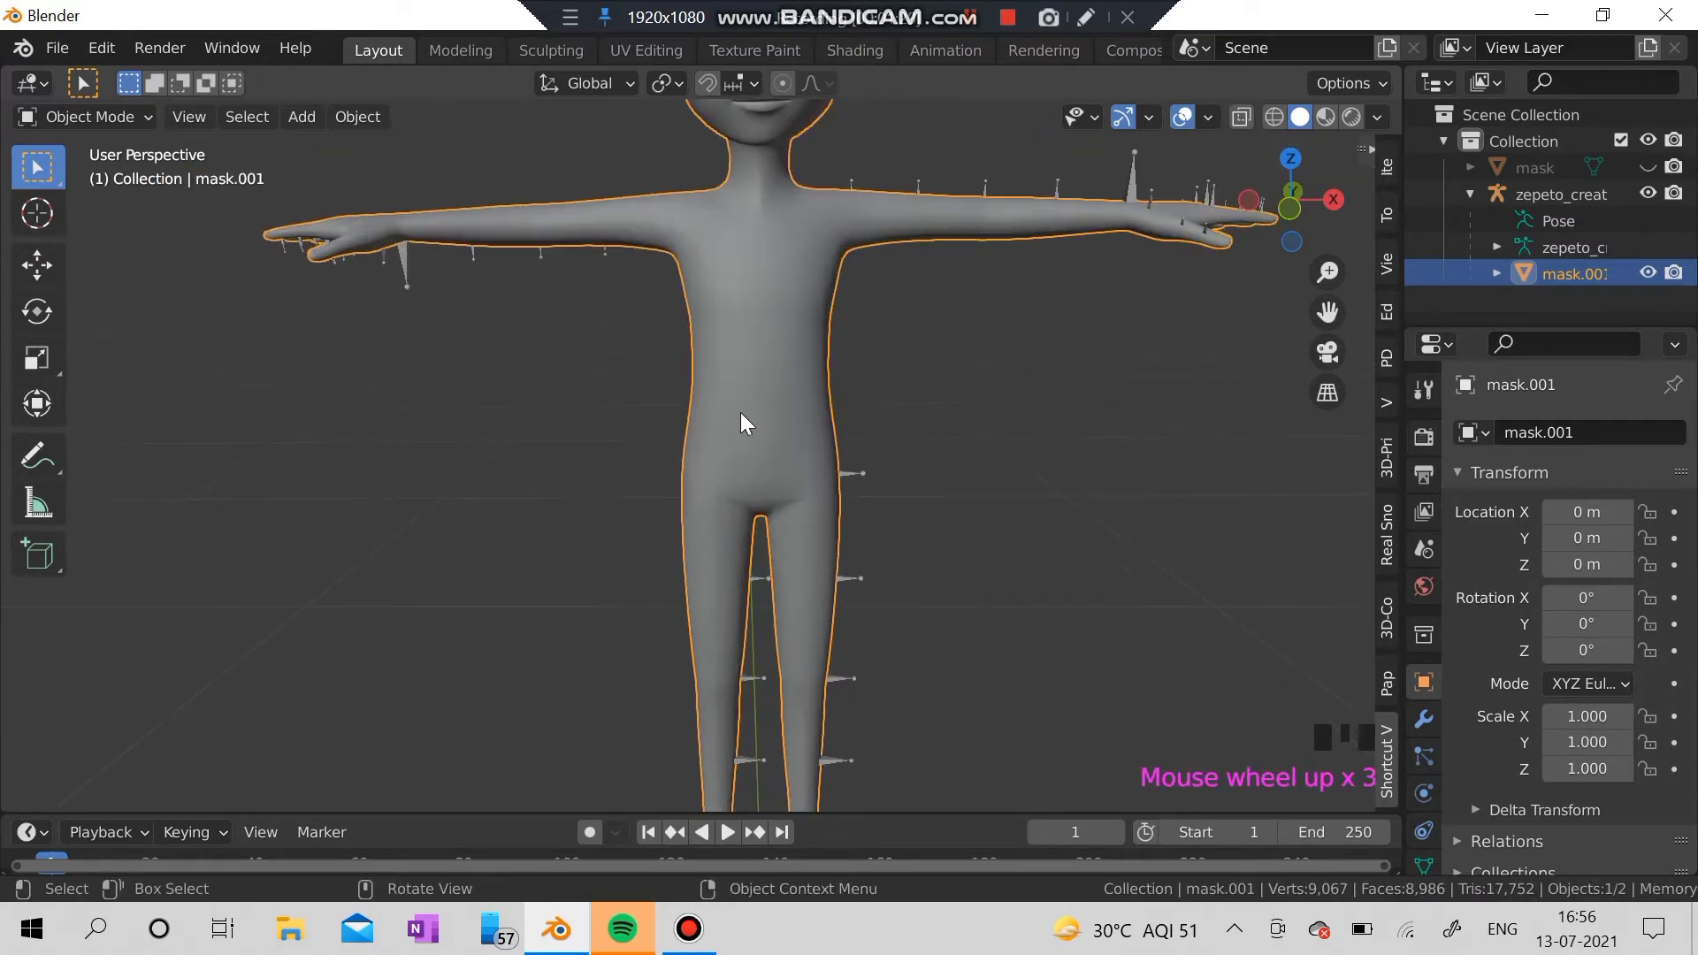
mouse_move(740, 413)
middle_down()
mouse_move(766, 357)
mouse_move(711, 420)
middle_up()
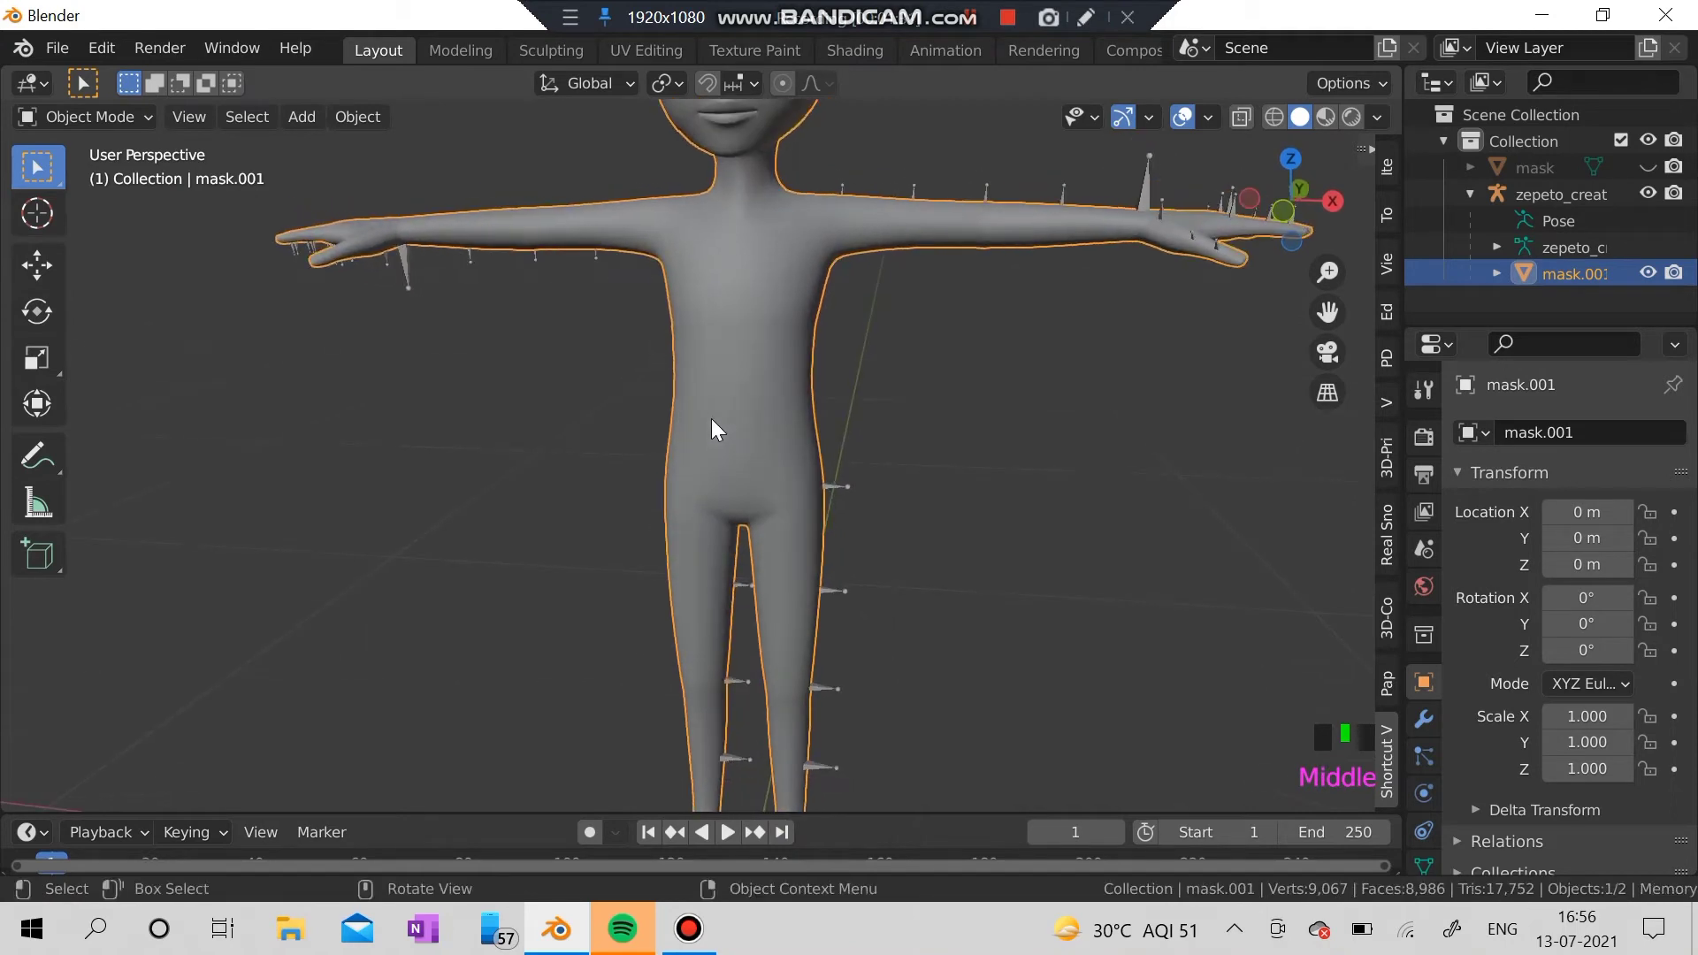
scroll(711, 417, down, 2)
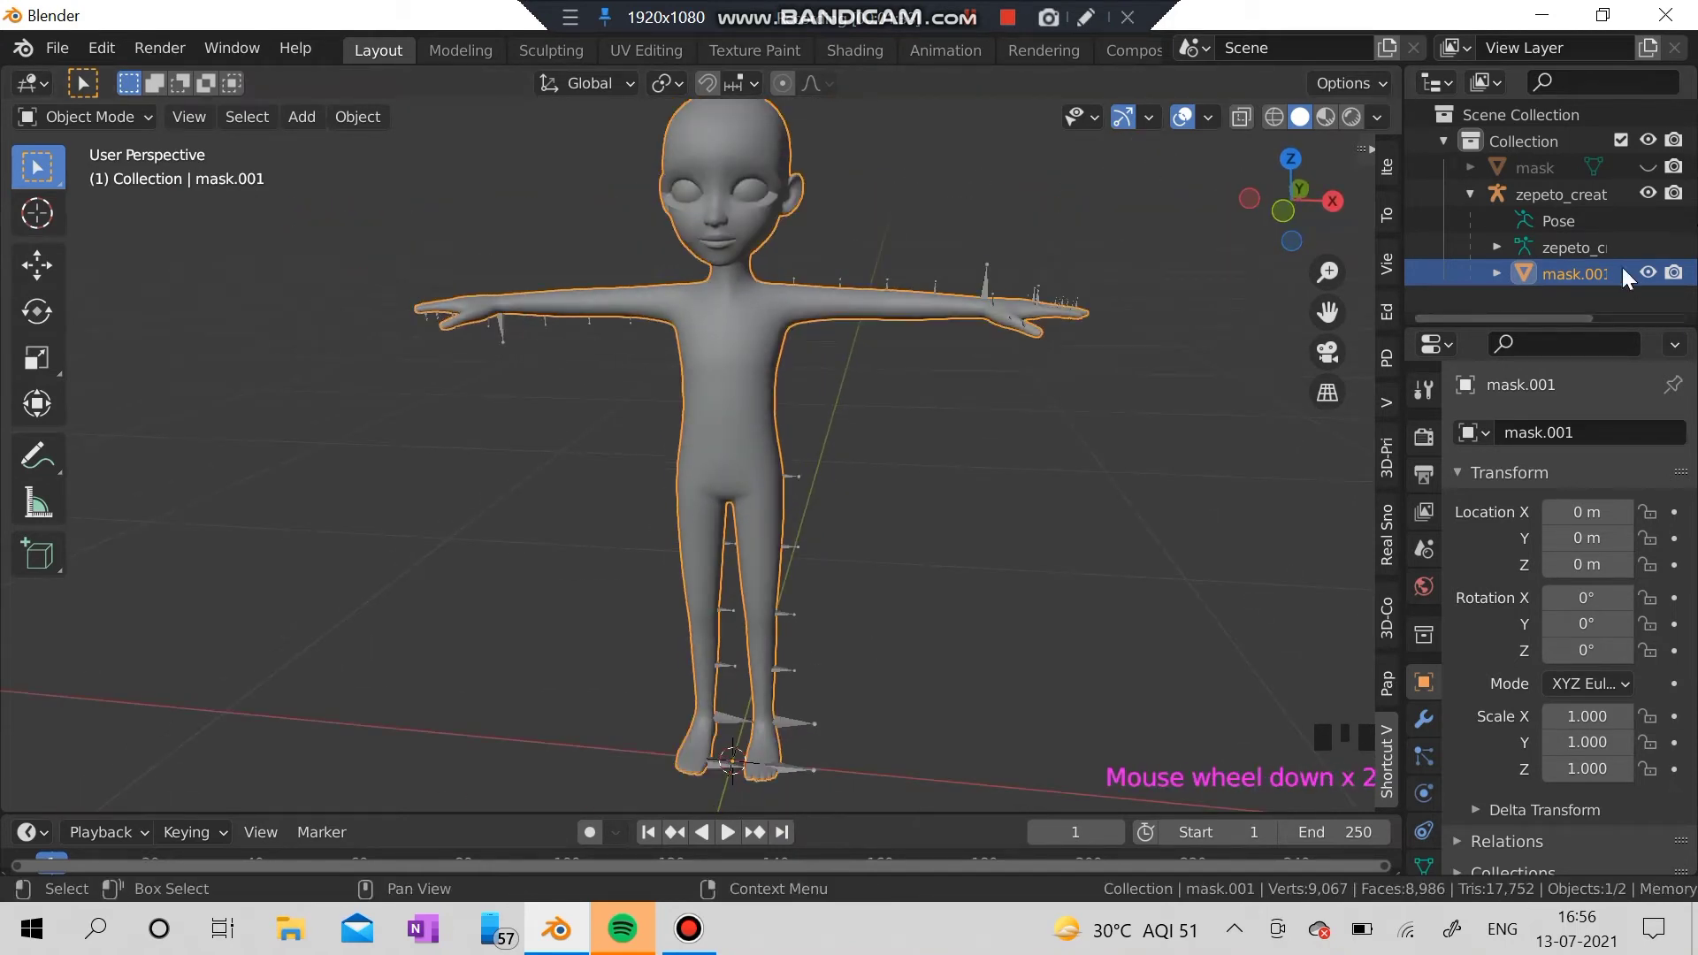
click(1647, 166)
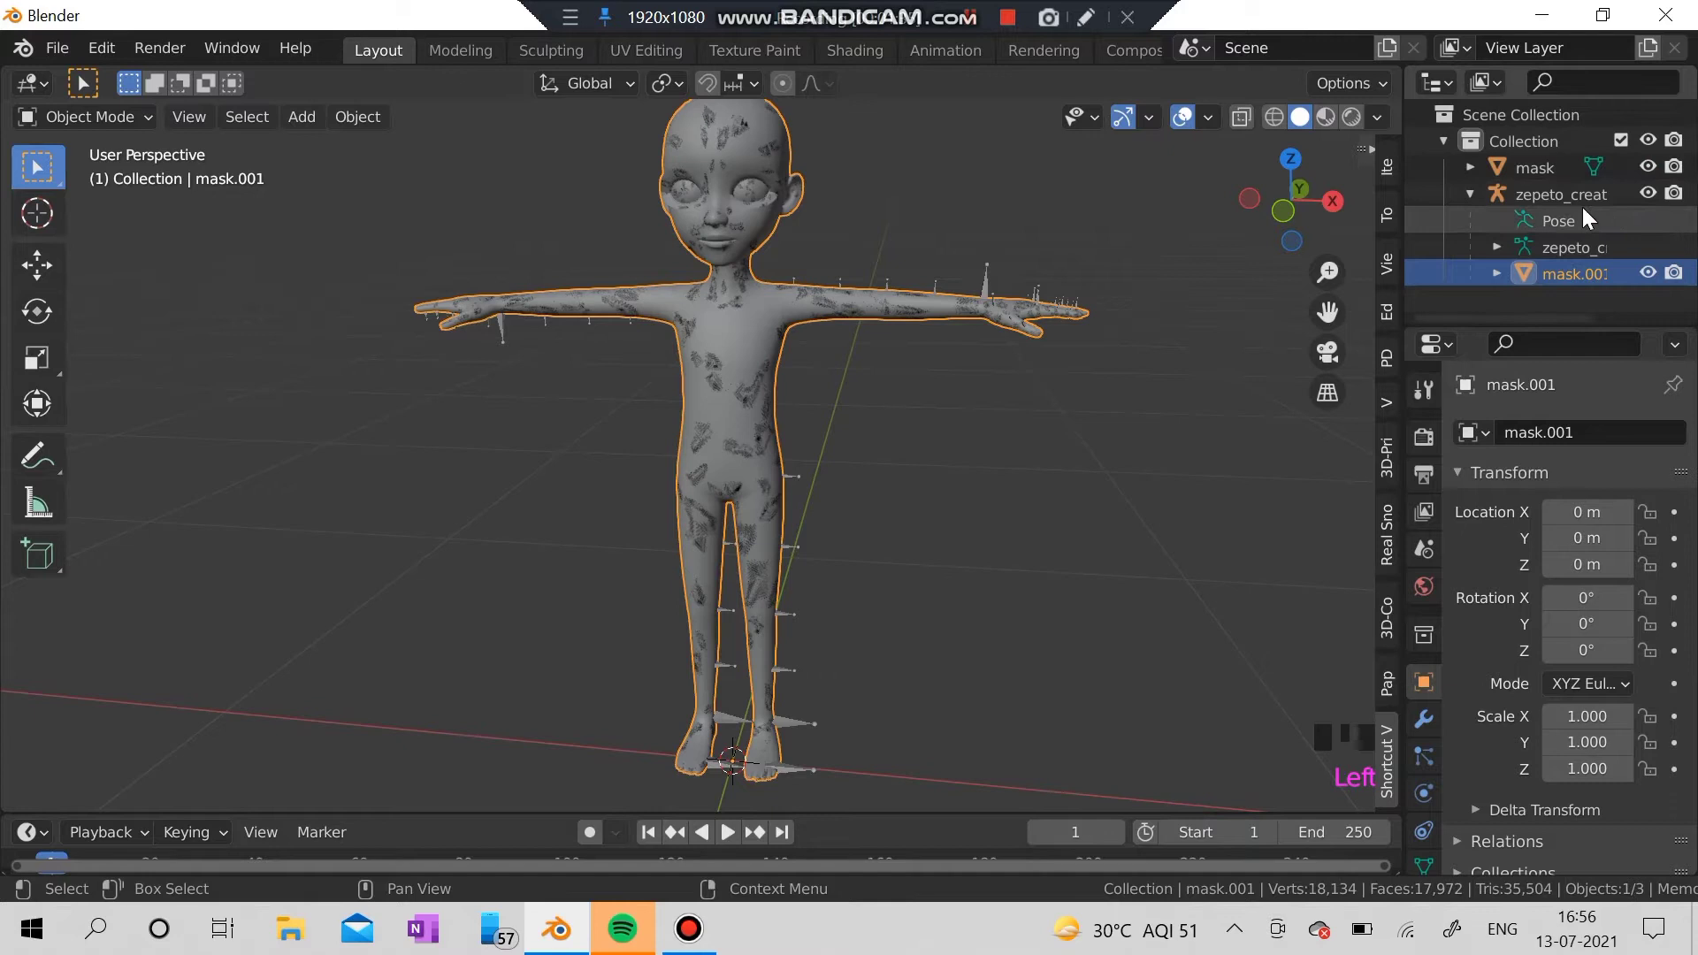
click(1649, 167)
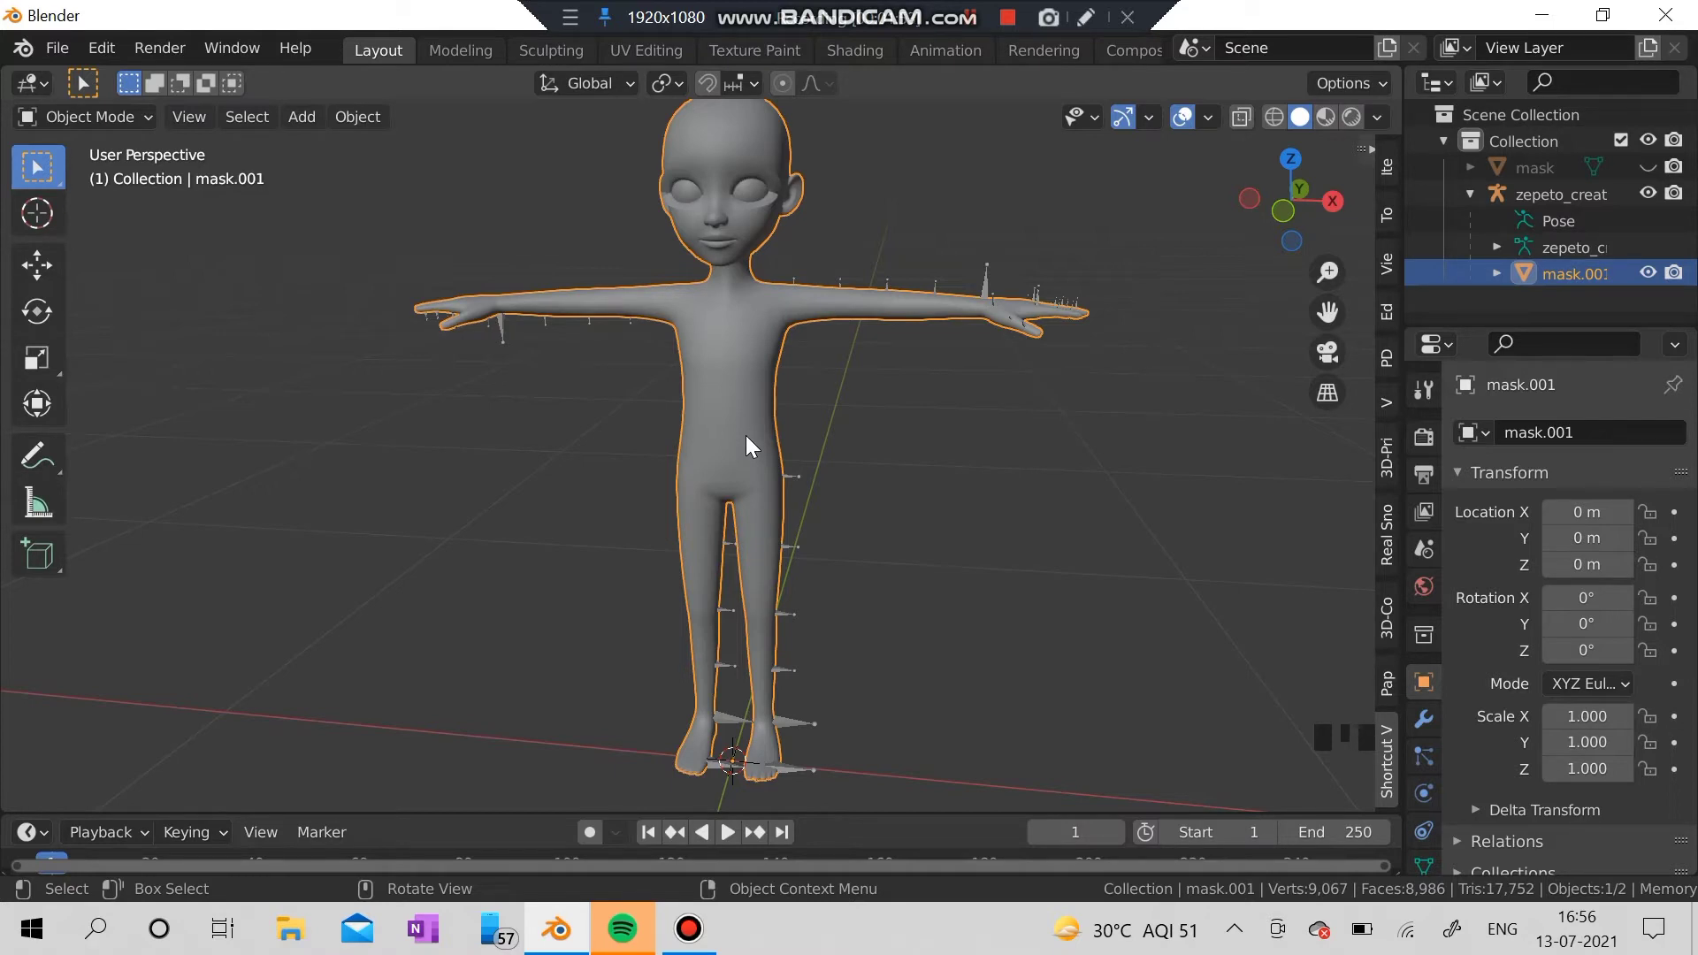
Open File Explorer maximised on ED FOLDER TEMPLATES and browse its folders
click(290, 928)
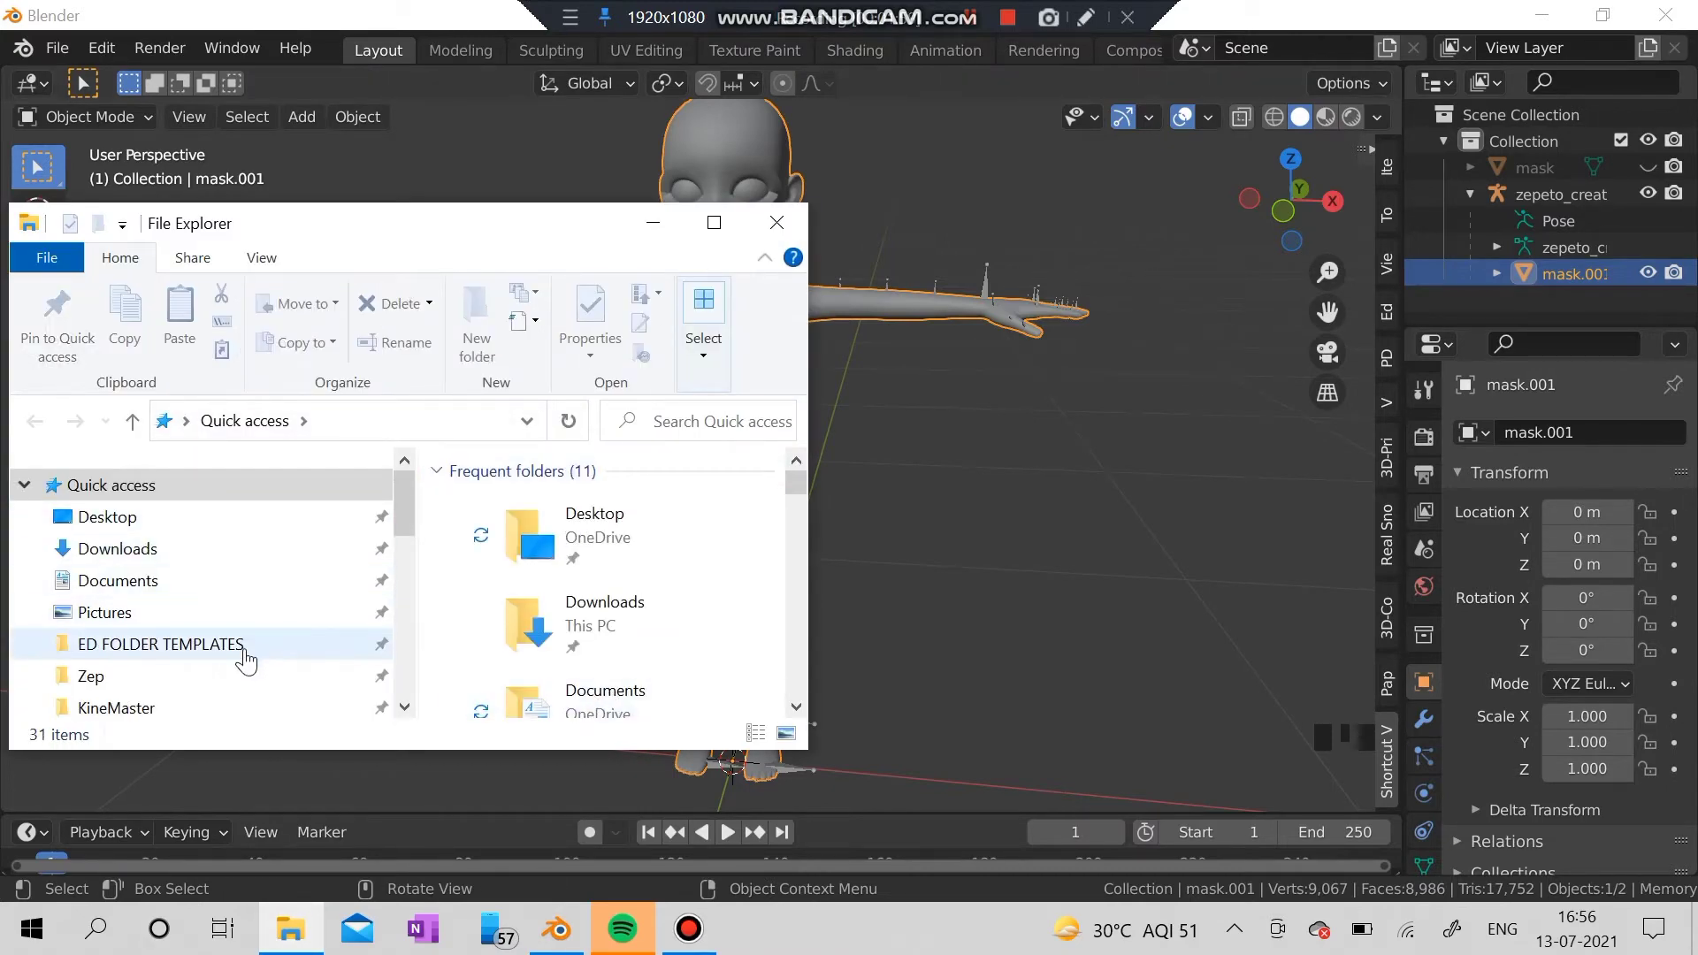
click(245, 646)
click(714, 222)
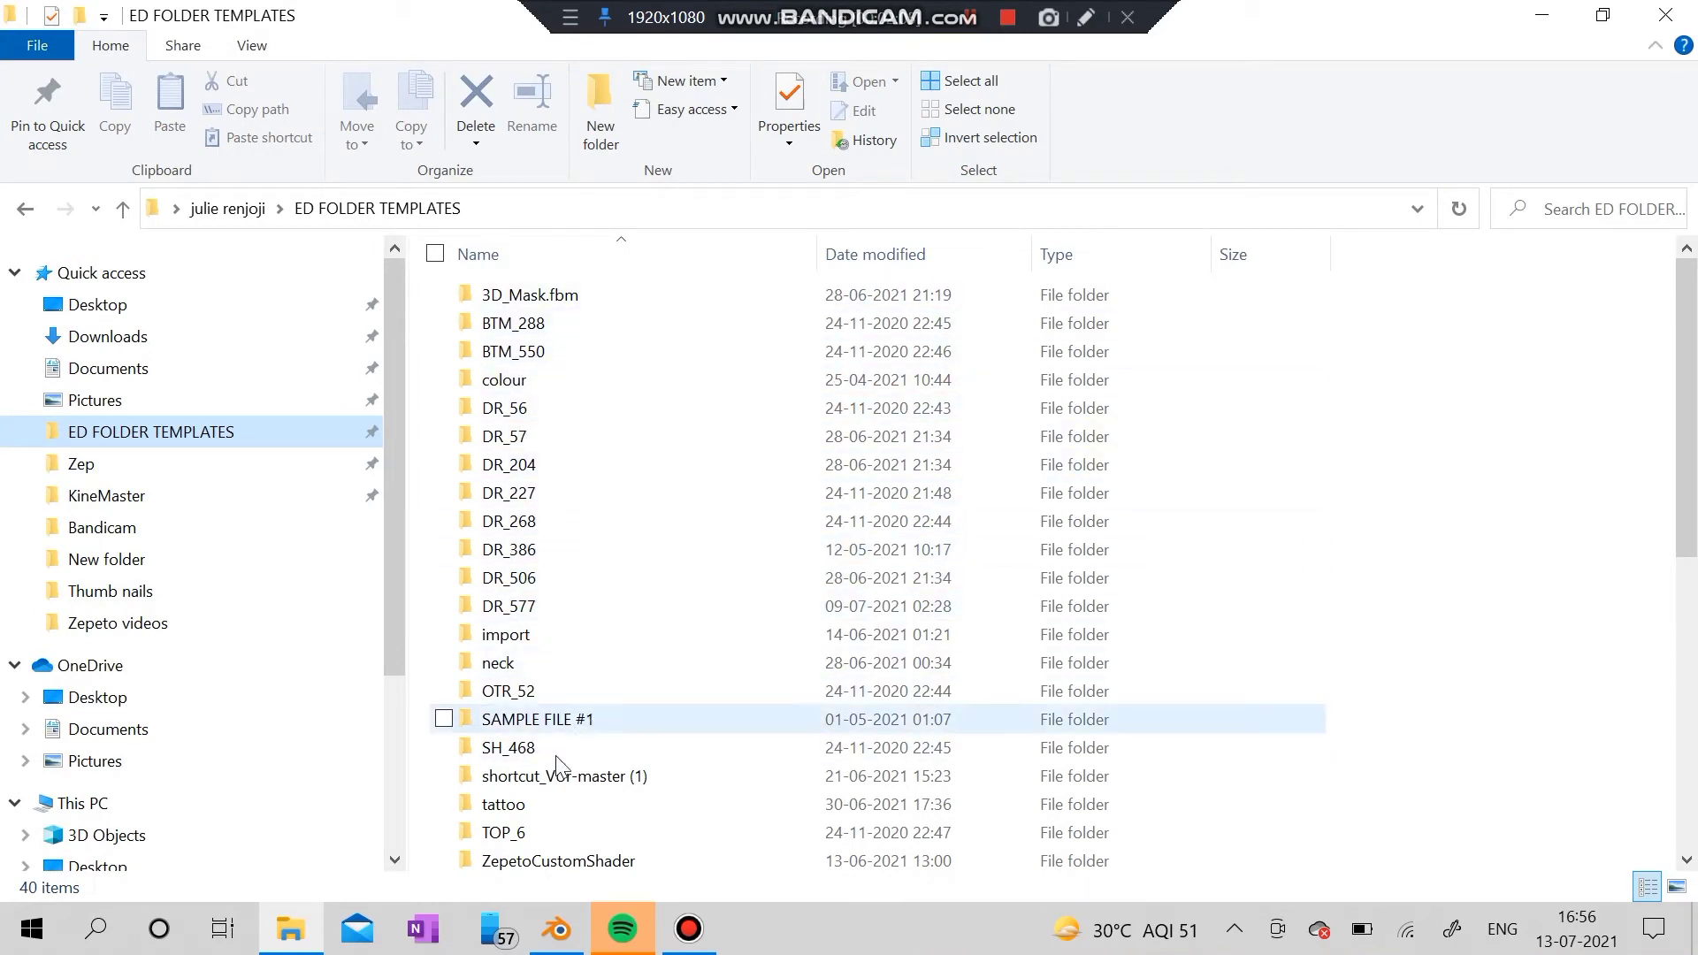
scroll(539, 808, down, 1)
click(535, 633)
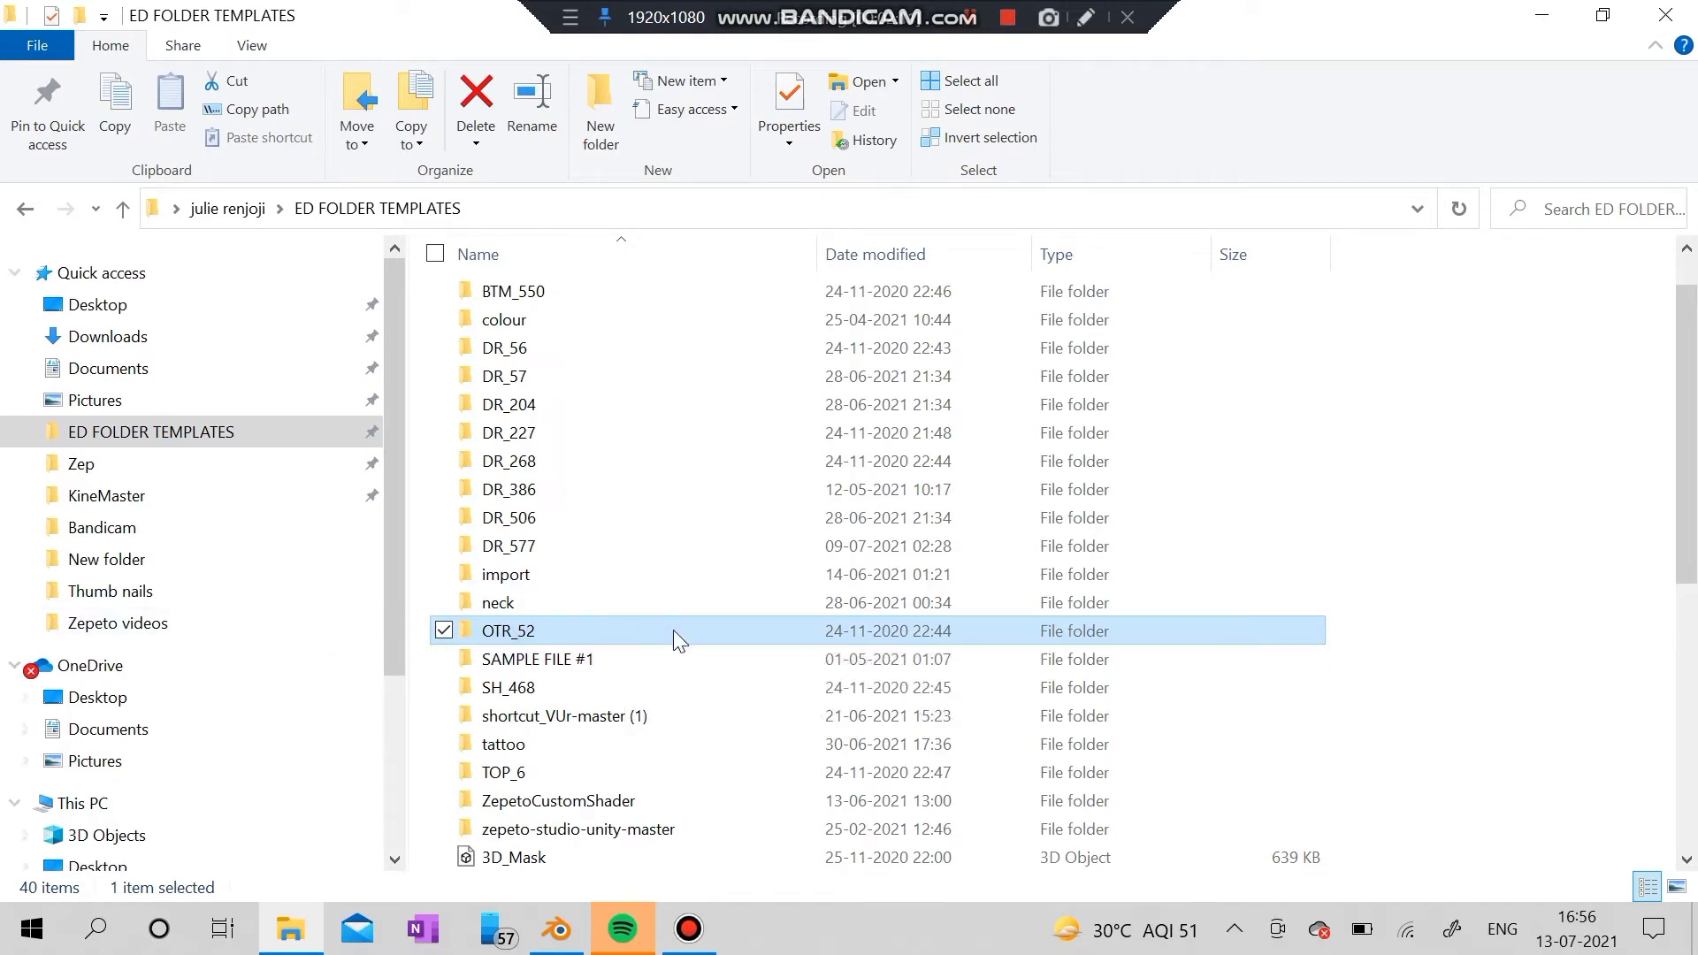
click(1574, 698)
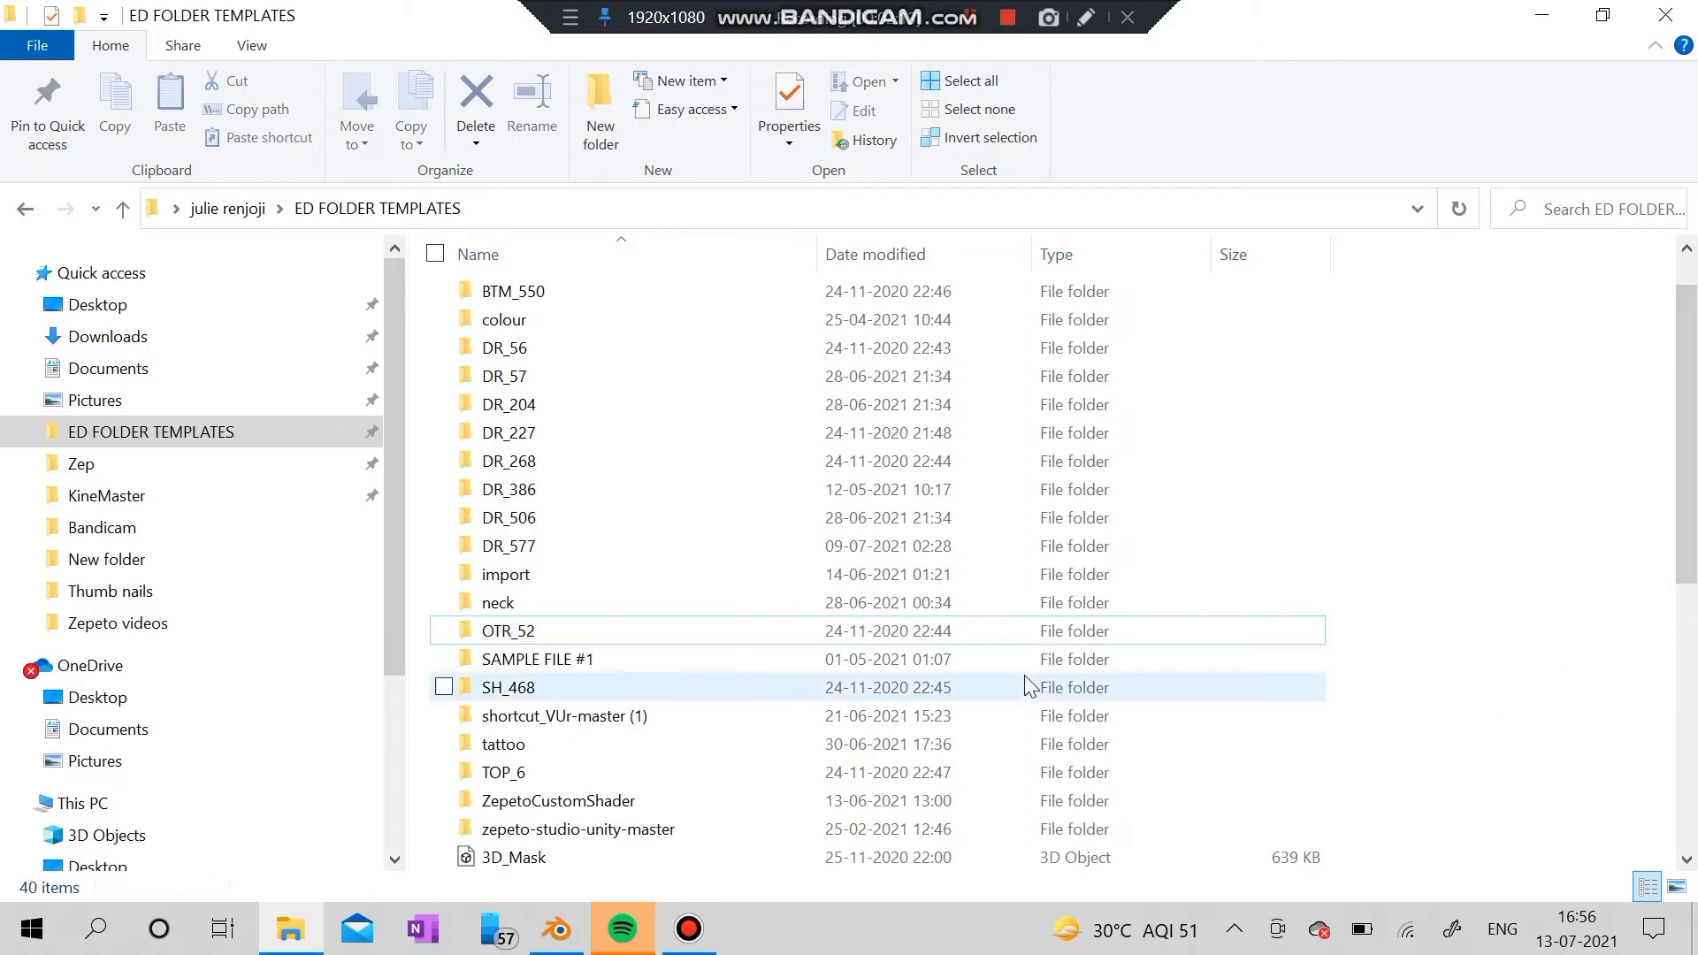
scroll(1026, 679, down, 1)
scroll(1026, 681, down, 1)
scroll(979, 708, up, 2)
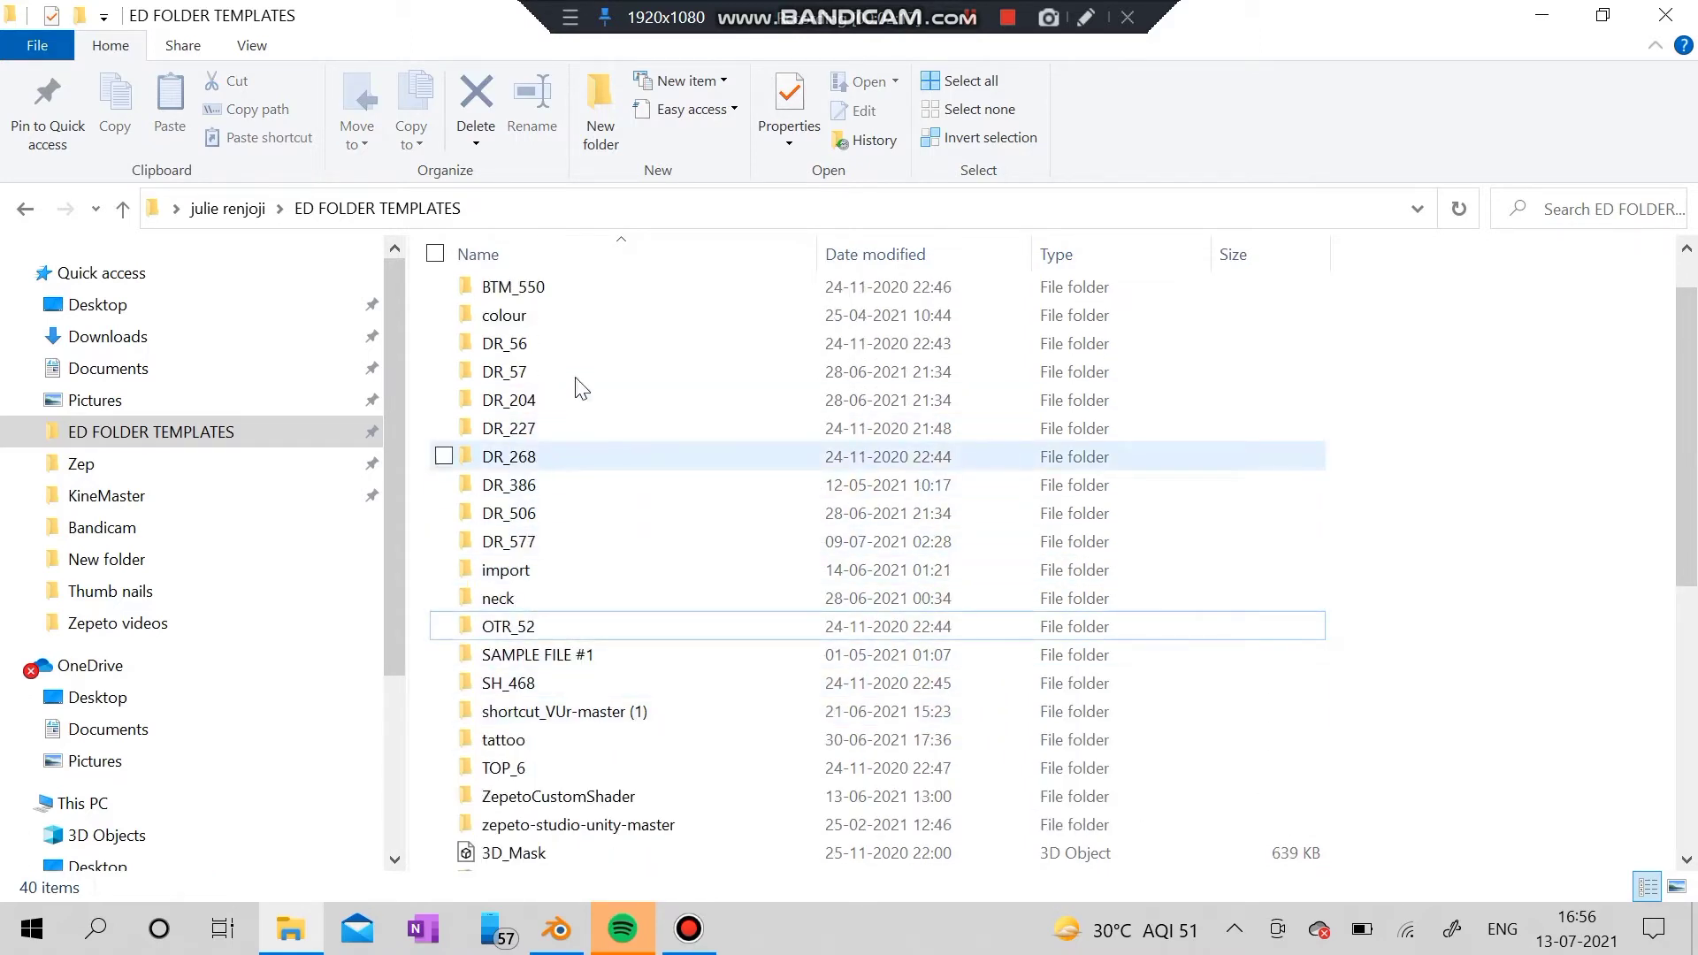
Drill into ZepetoCustomShader > sample > DR_57 and select the DR_55 3D object file
double_click(617, 793)
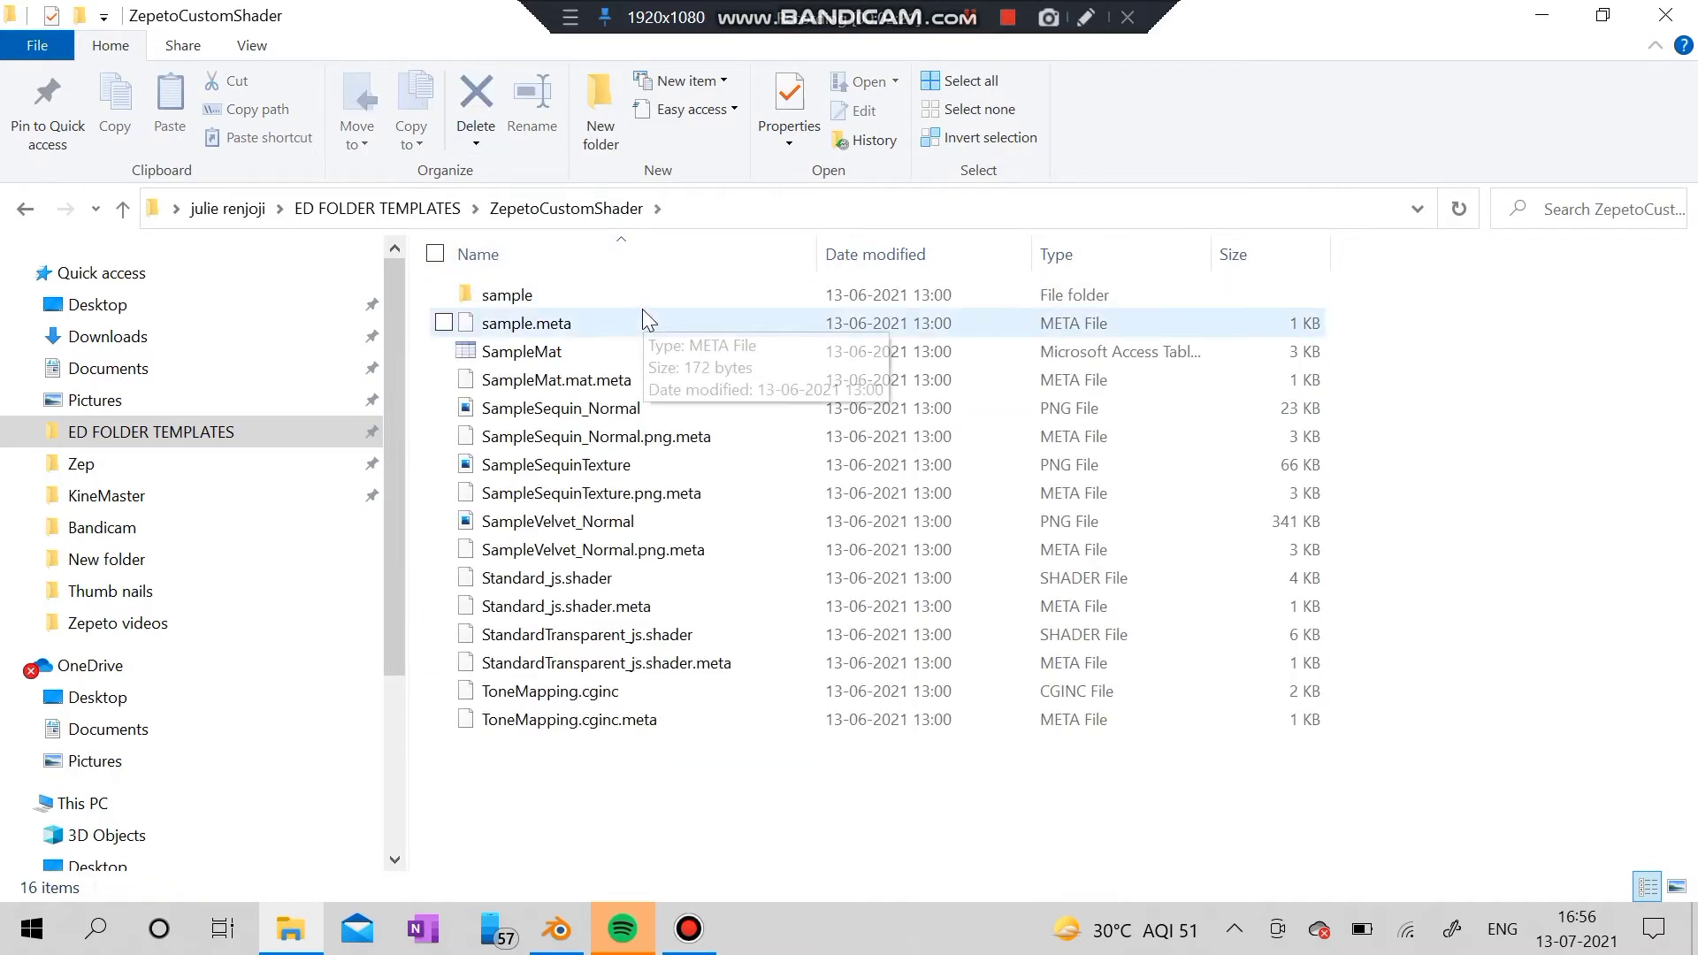
double_click(655, 292)
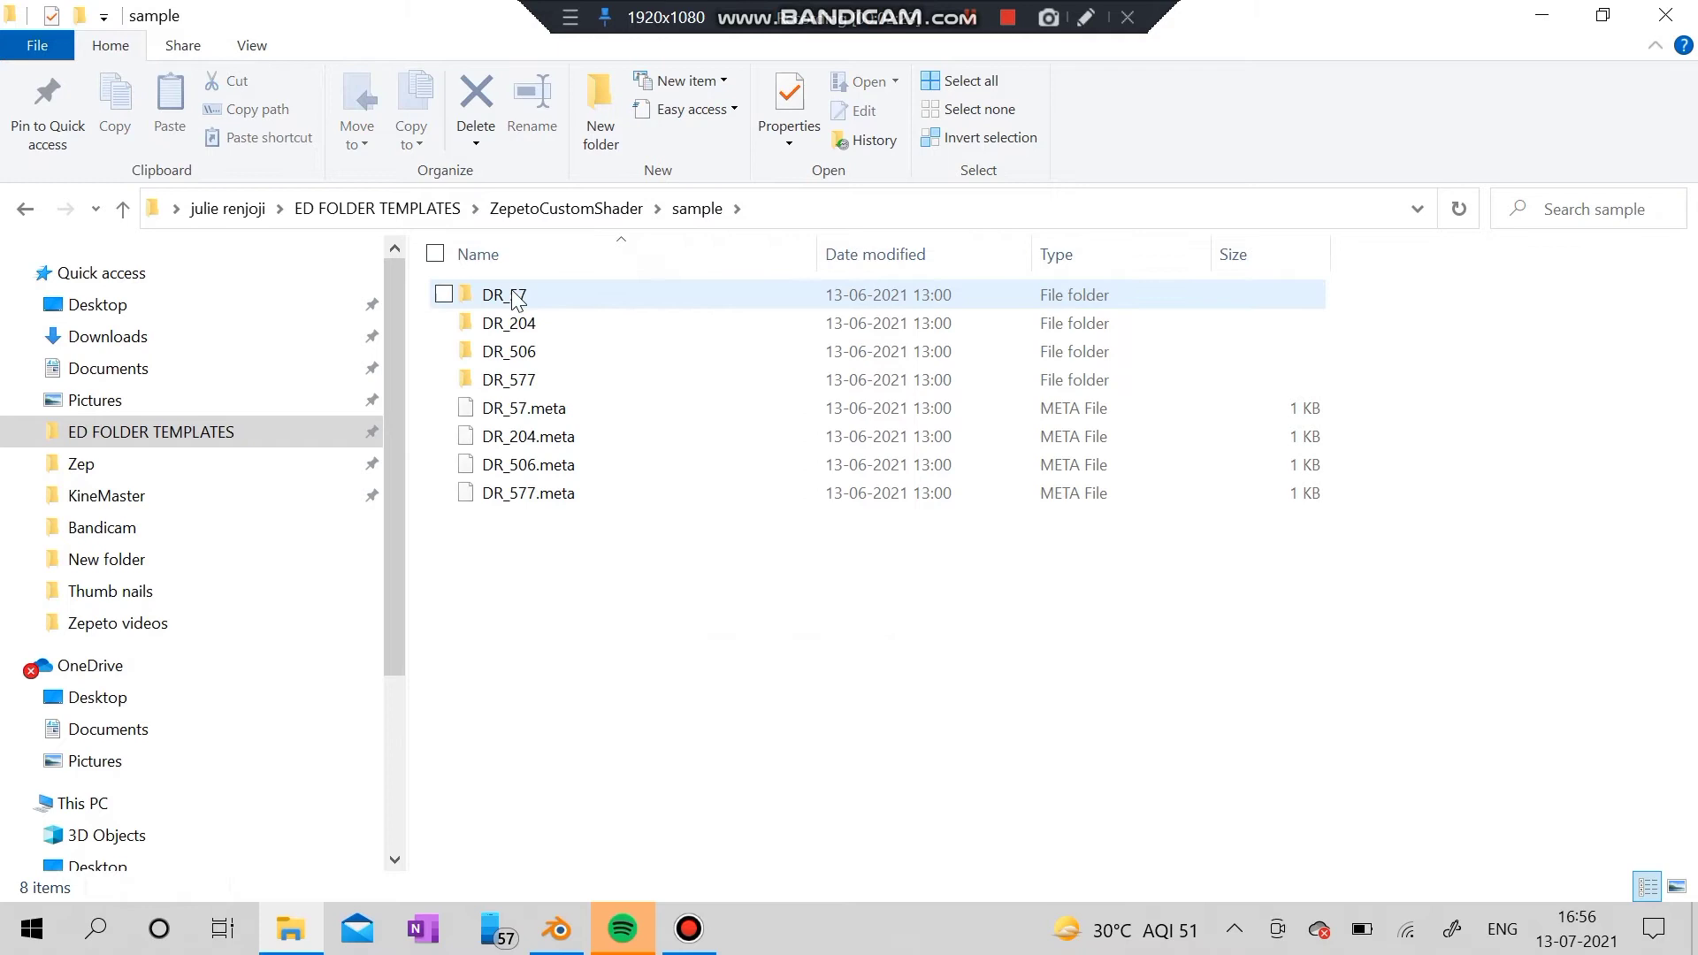
double_click(553, 296)
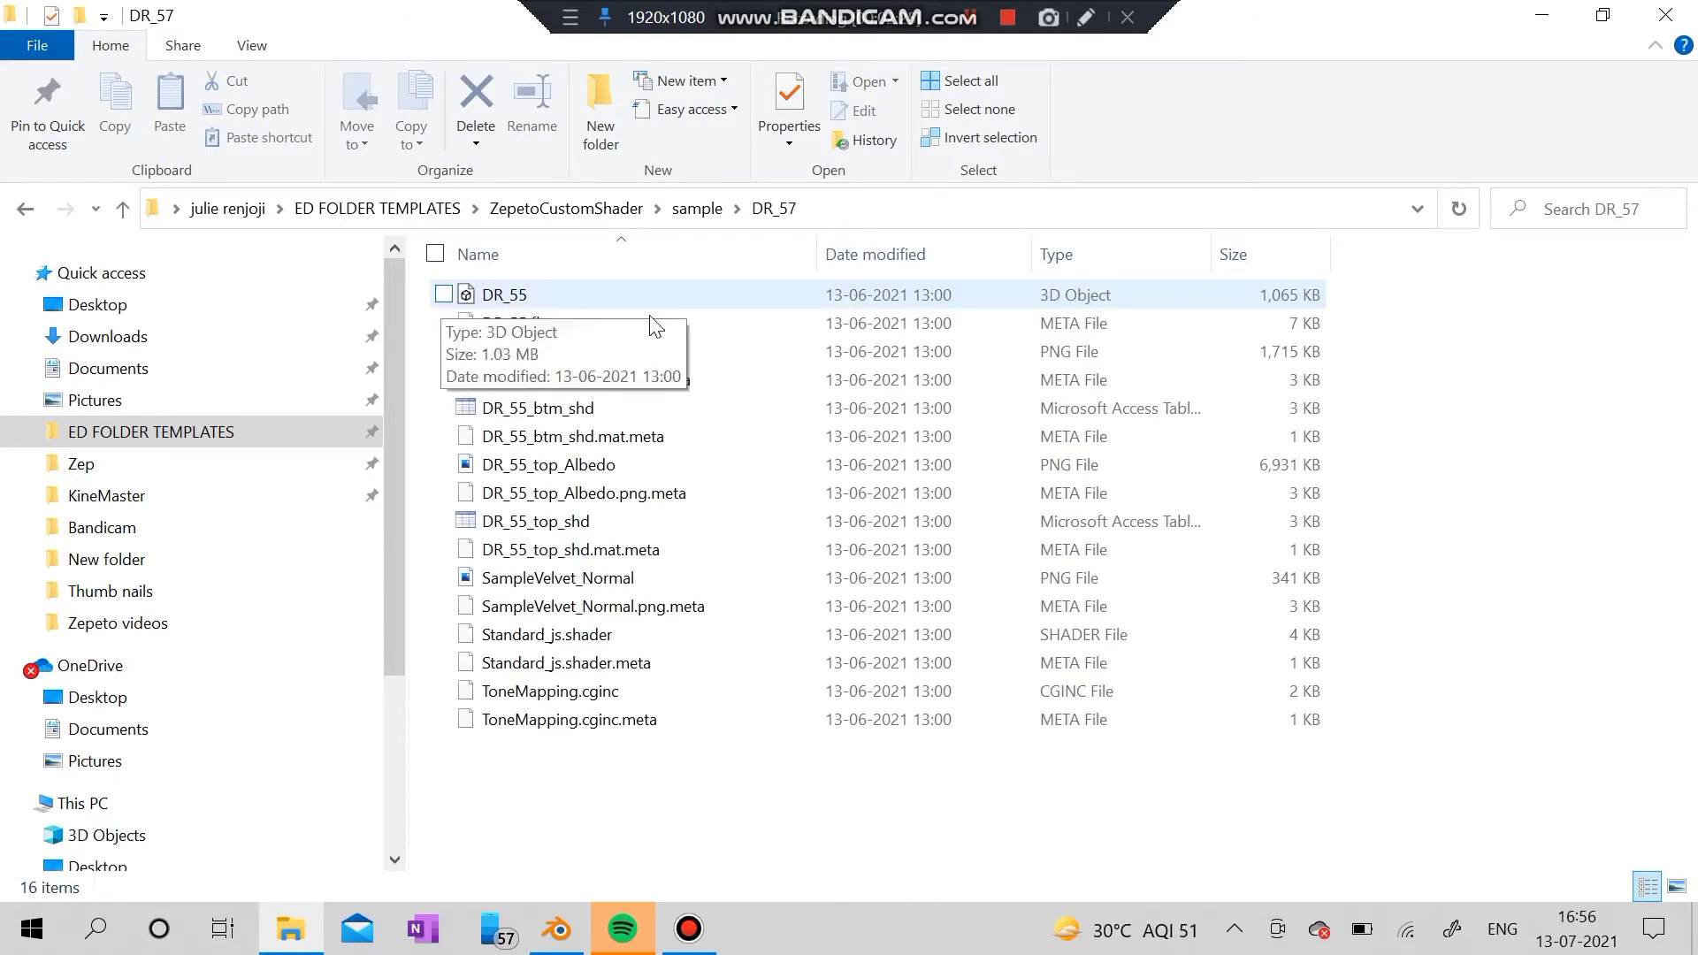
click(488, 294)
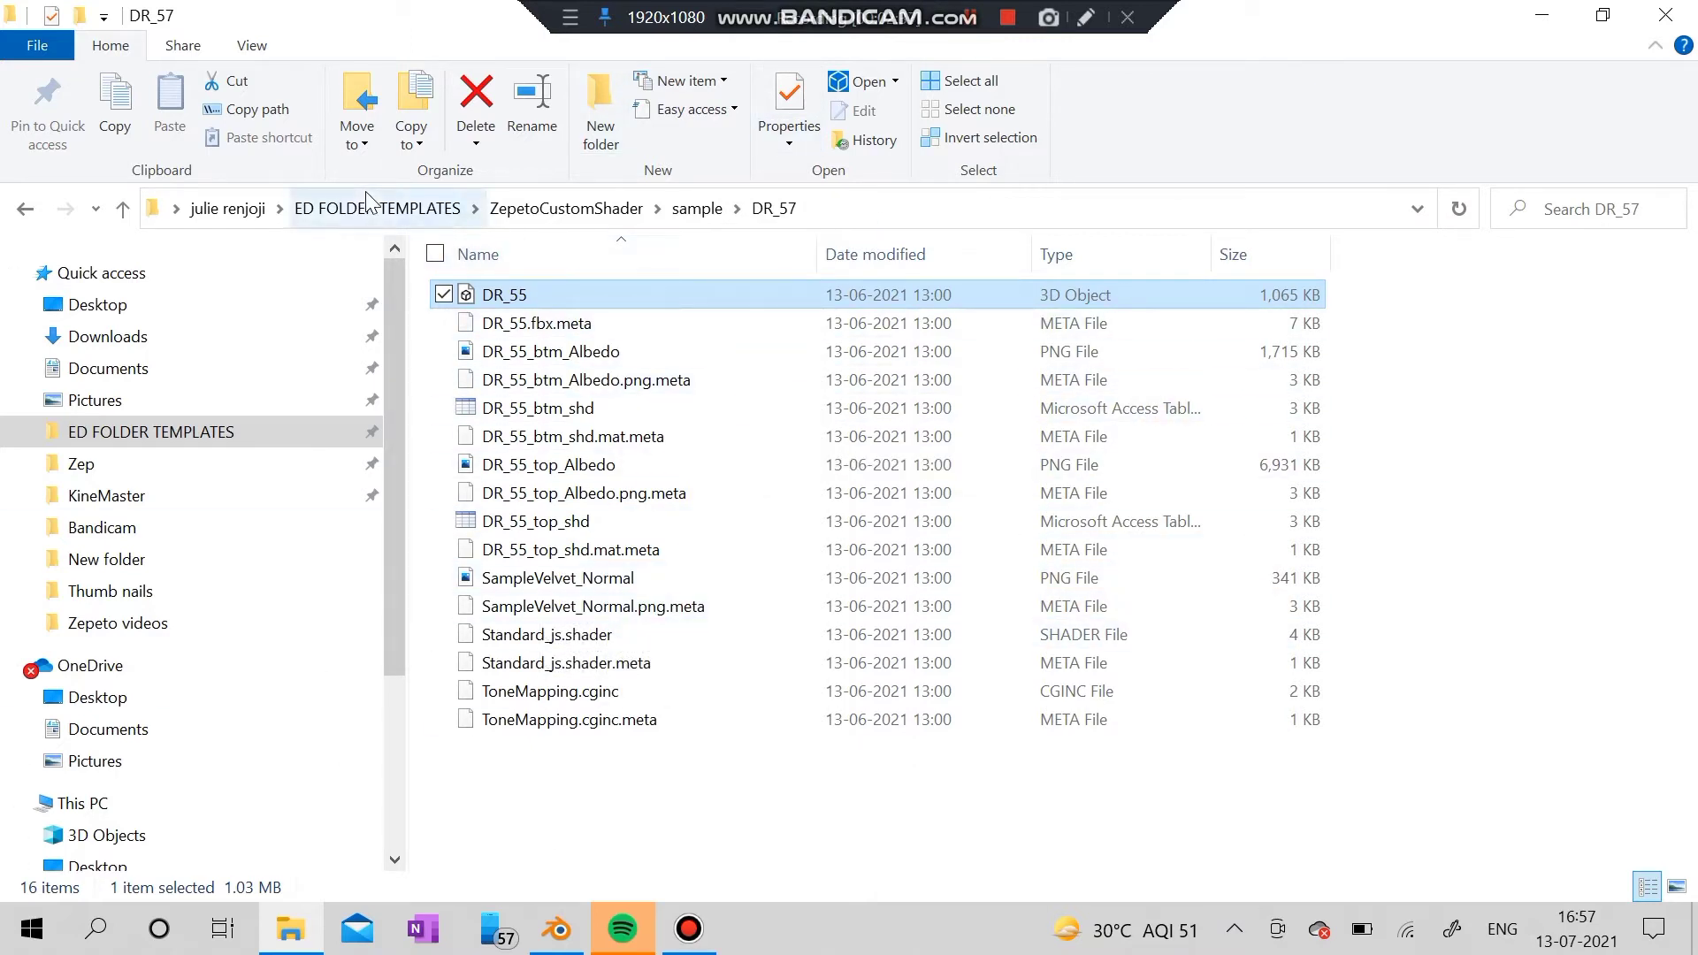
Go back to ED FOLDER TEMPLATES, select the BTM_288 and BTM_550 folders, and minimise Explorer
click(415, 212)
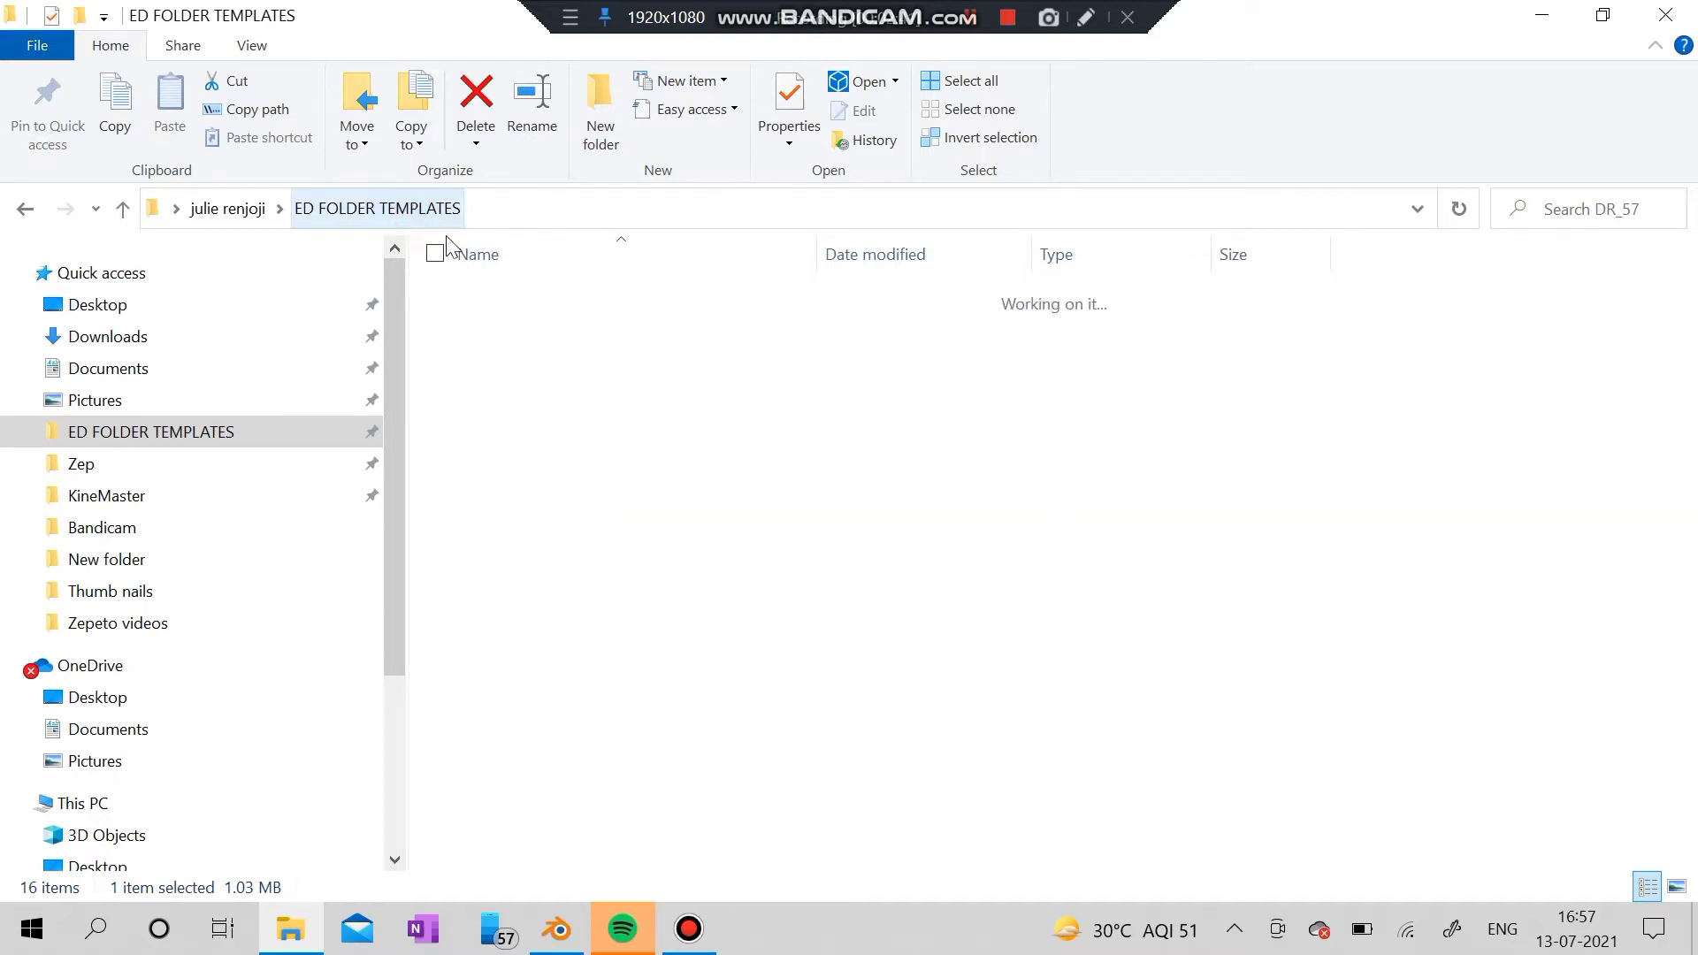
click(509, 325)
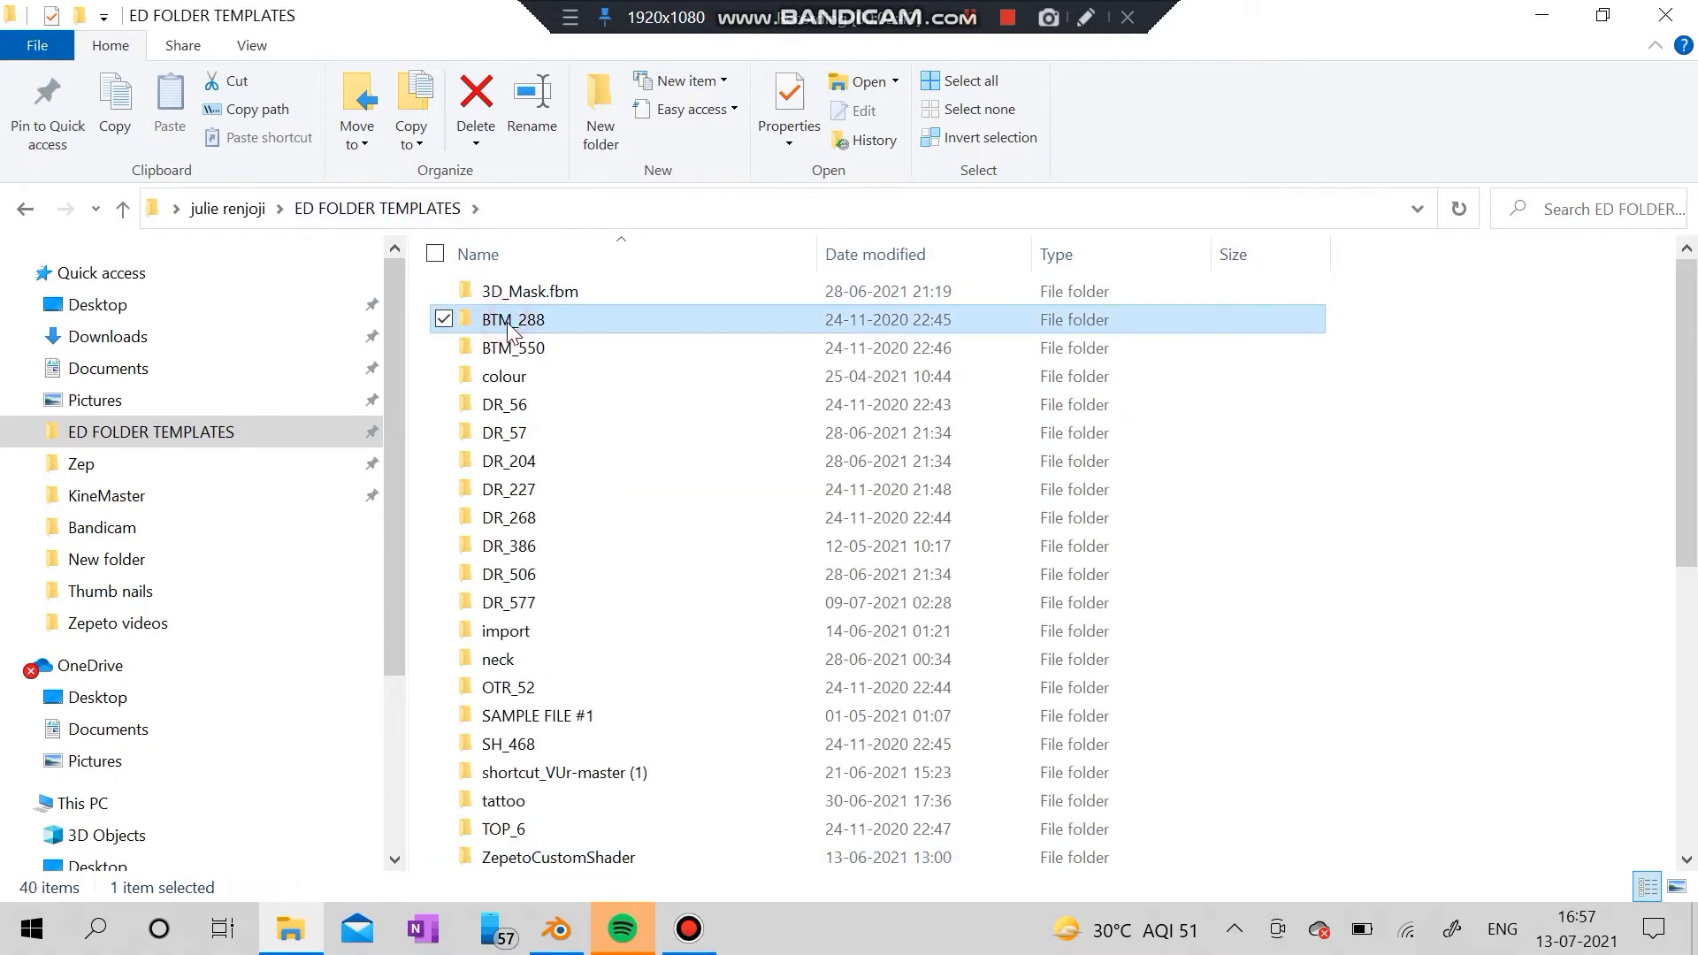
click(511, 351)
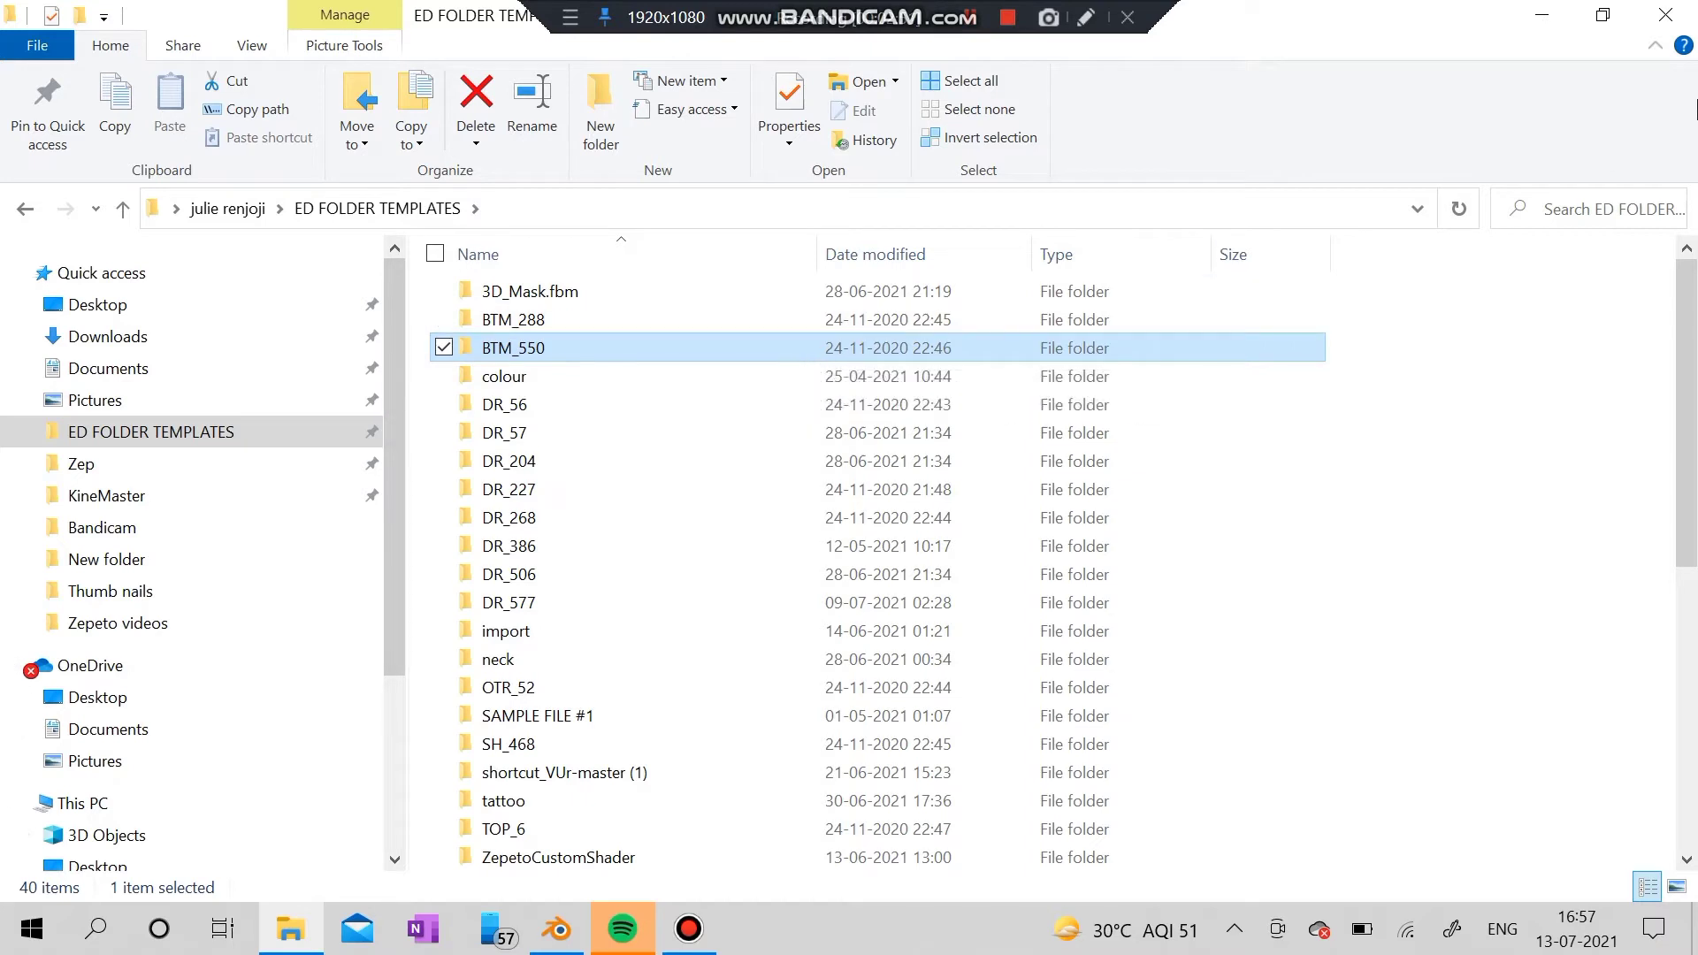
click(1557, 14)
scroll(727, 501, up, 2)
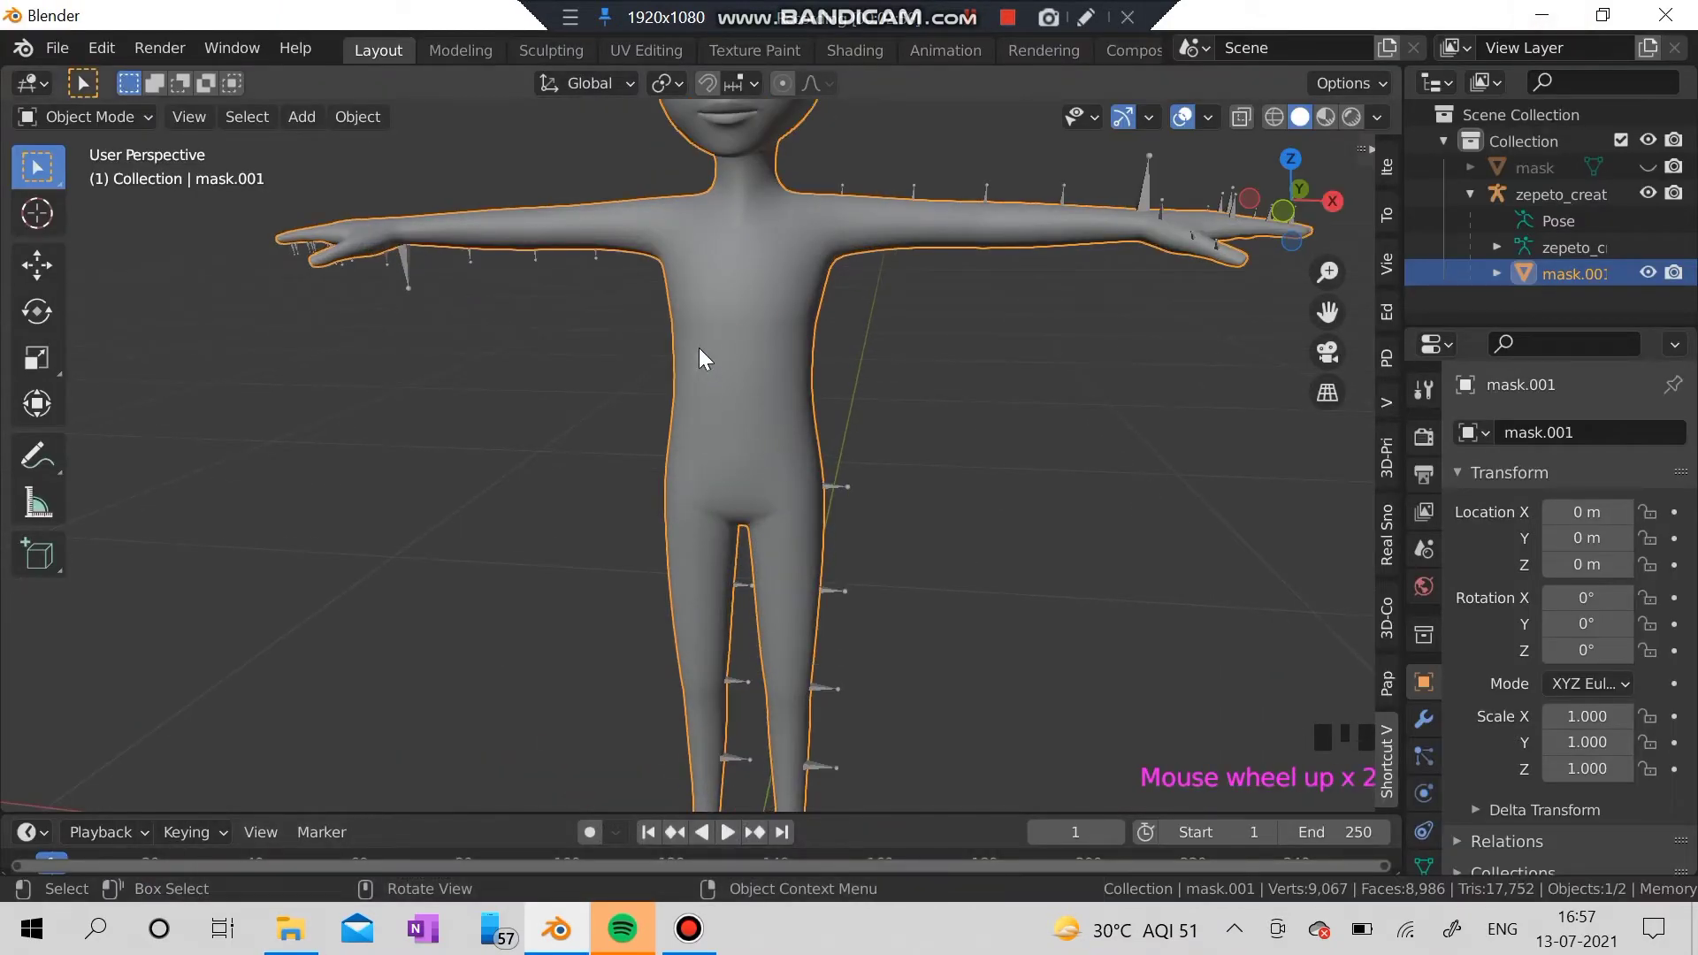
scroll(699, 349, down, 2)
click(108, 120)
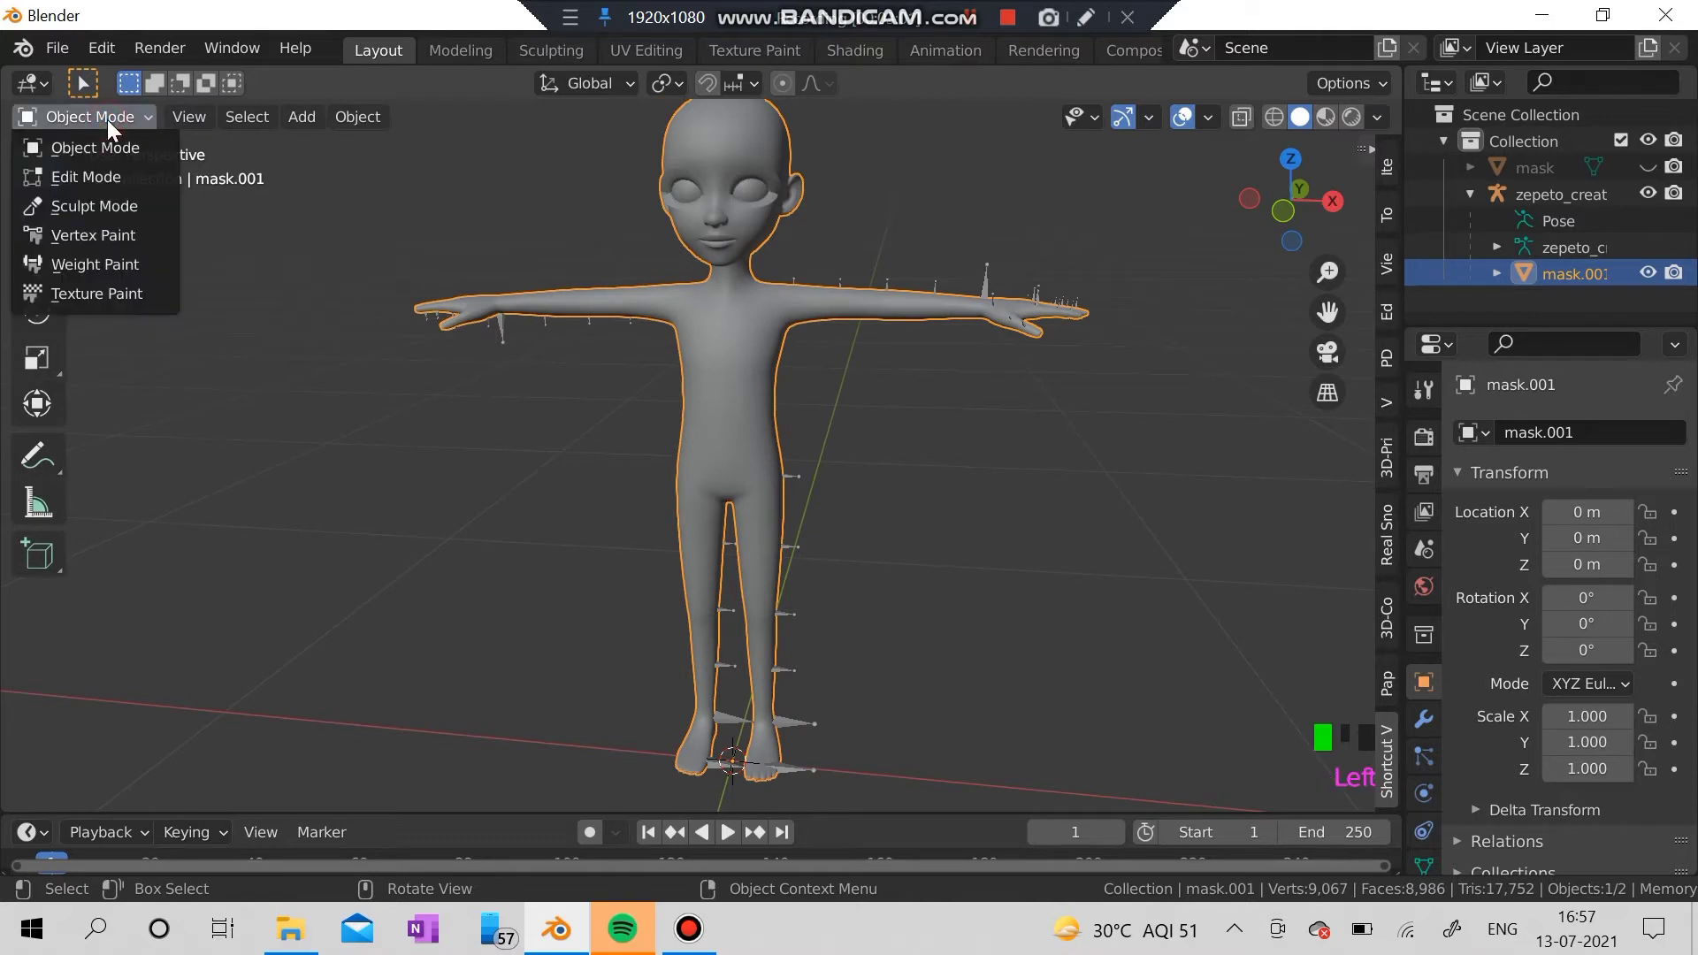
click(110, 118)
click(109, 119)
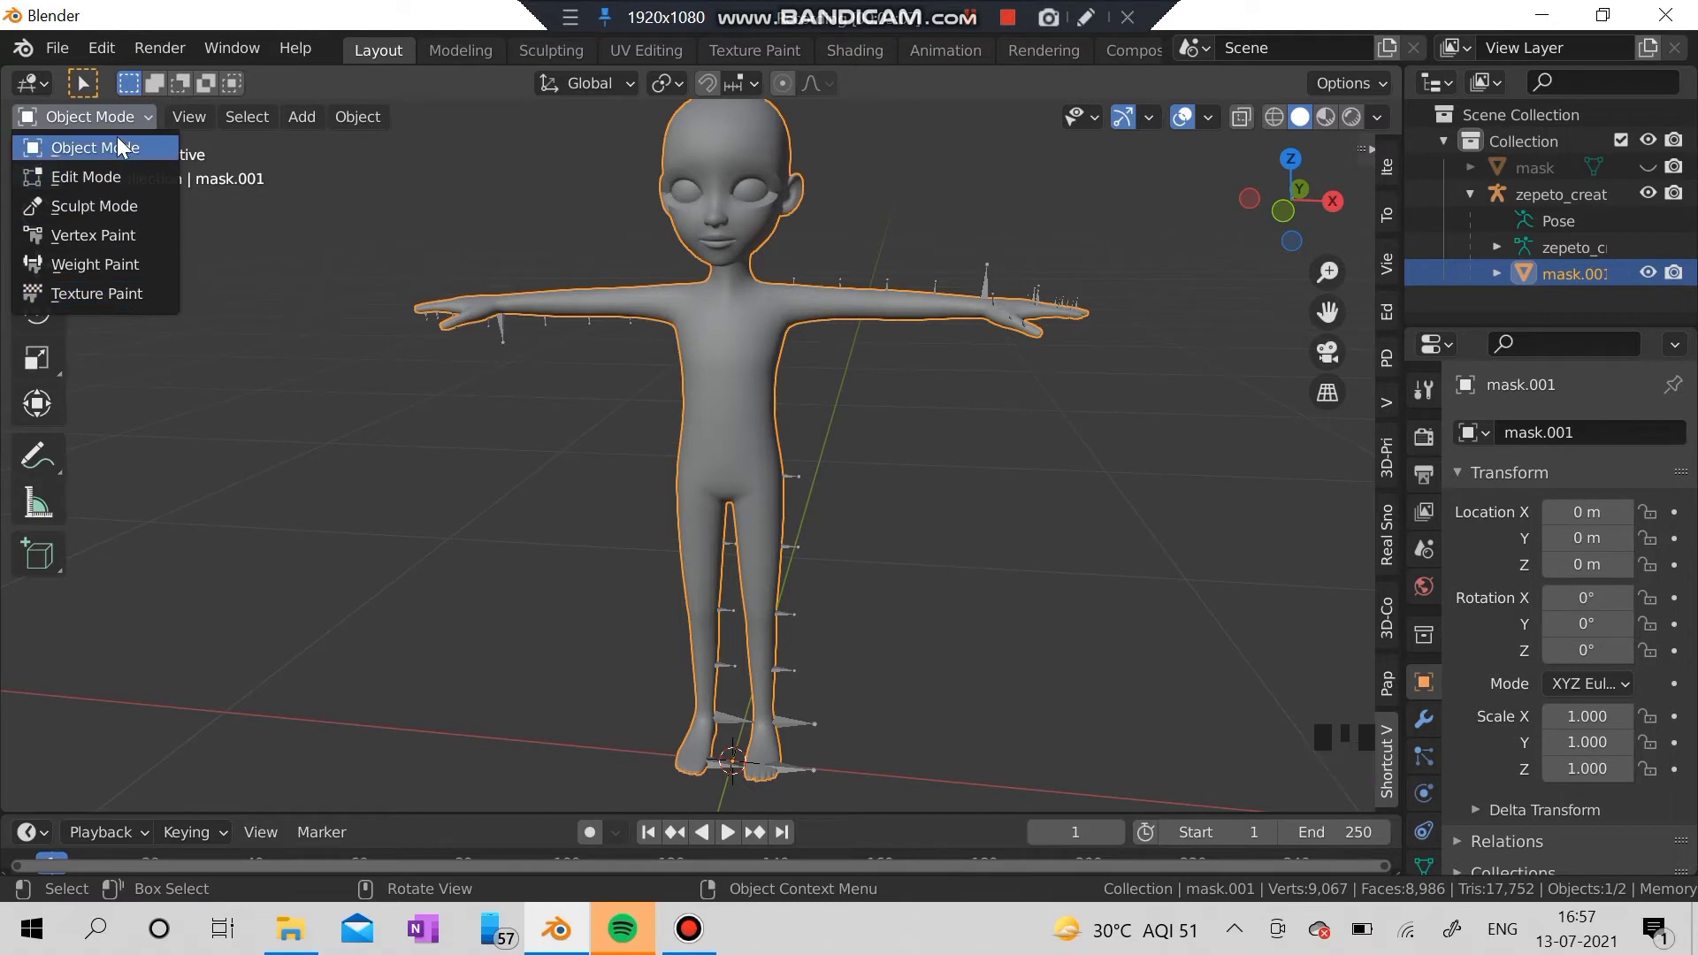
click(58, 145)
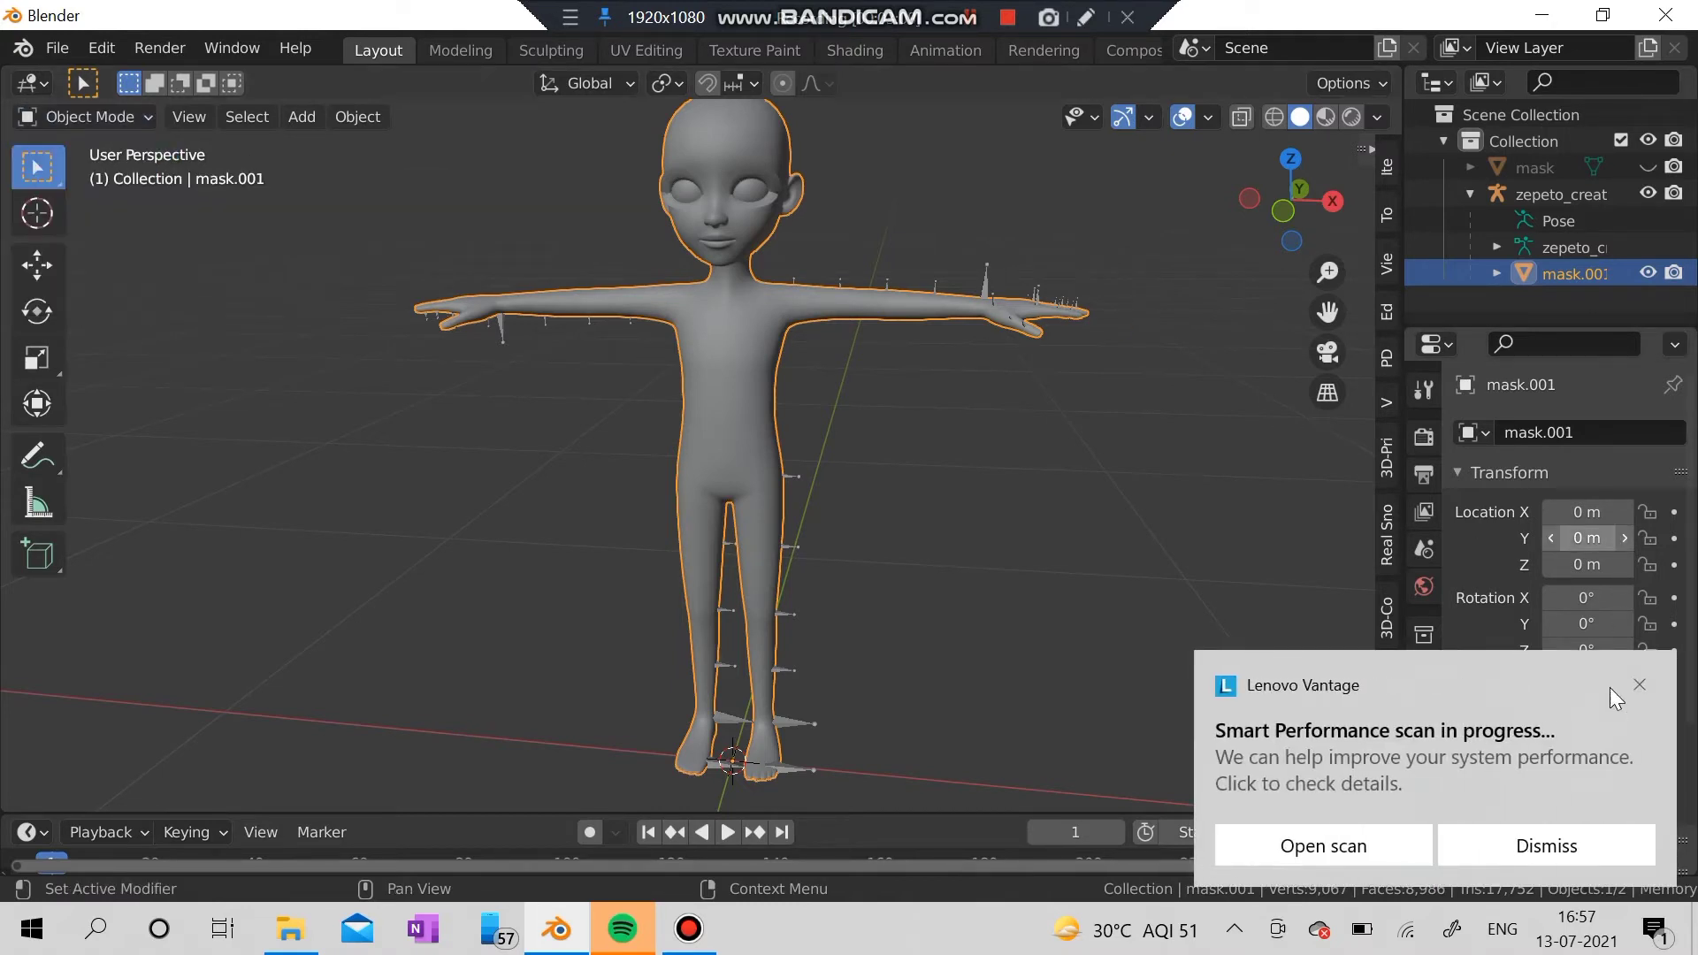
click(1565, 856)
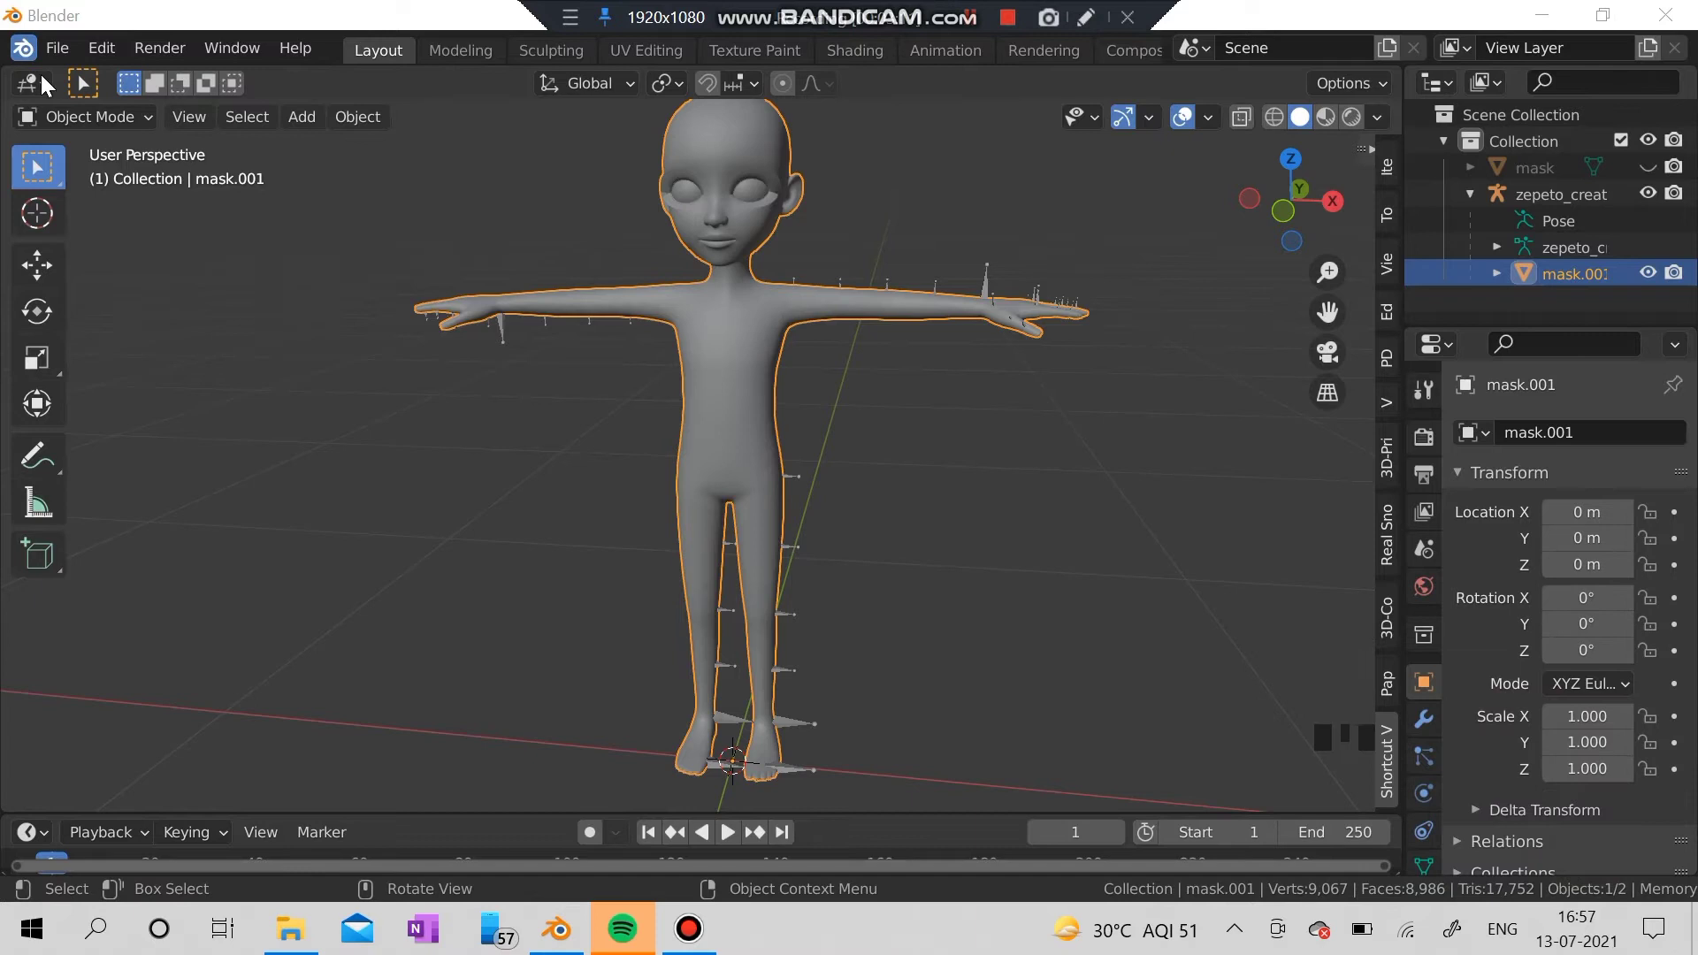
click(42, 108)
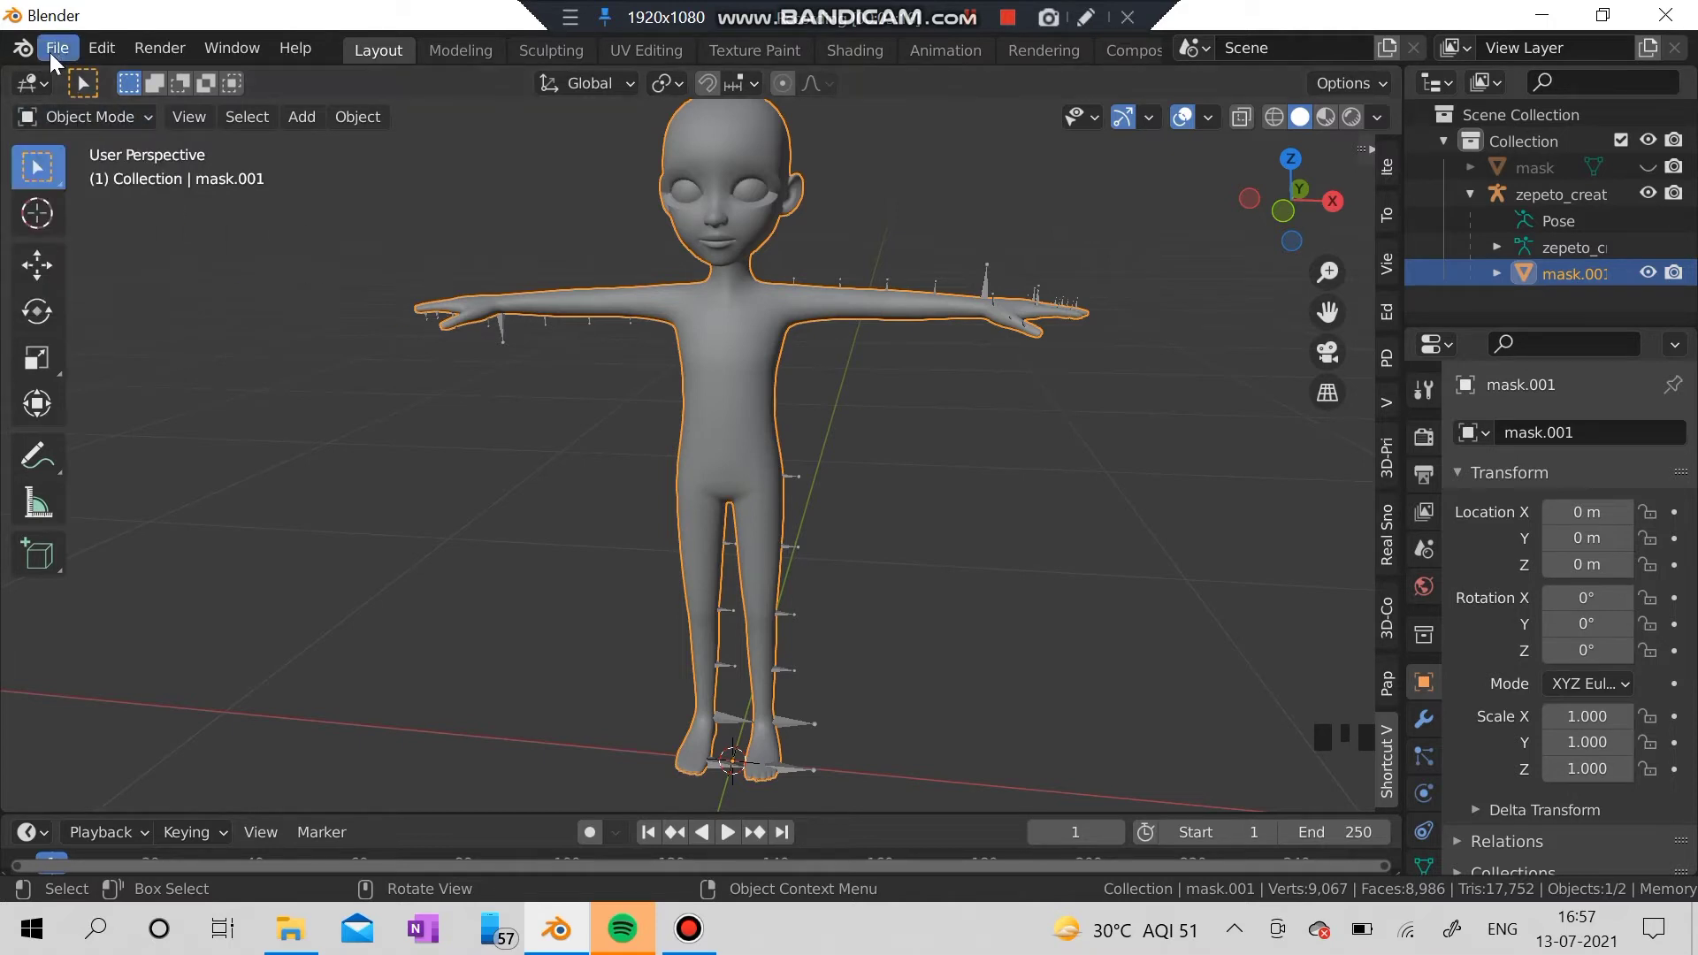
click(74, 116)
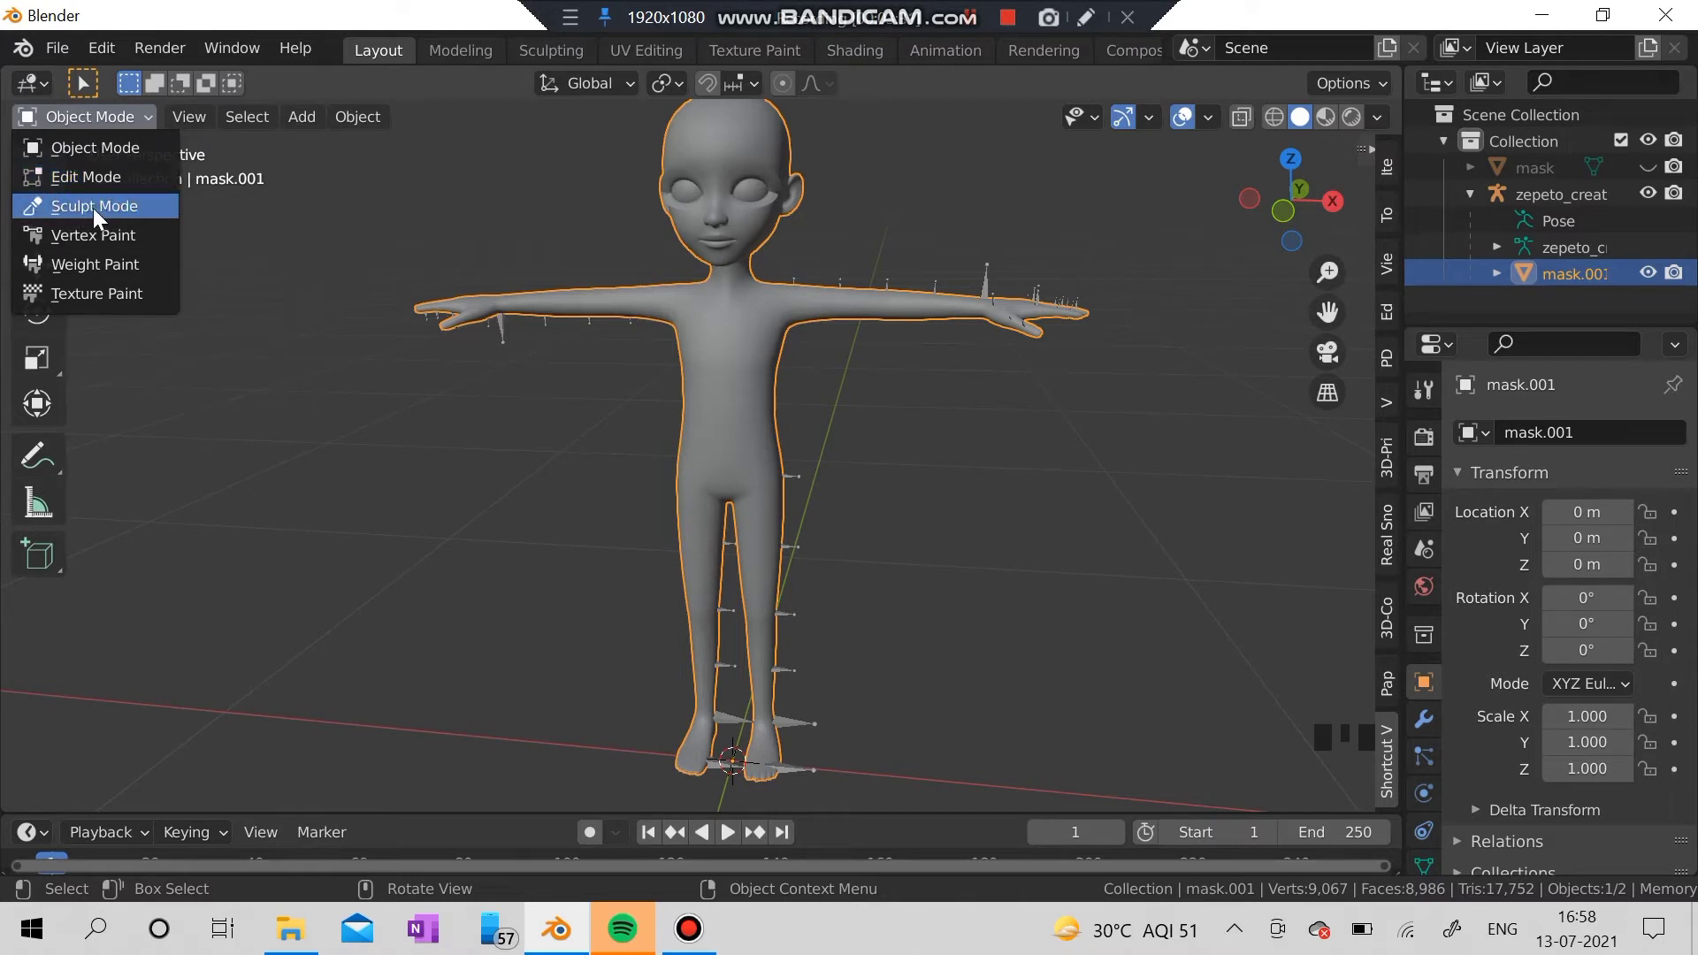
key(Escape)
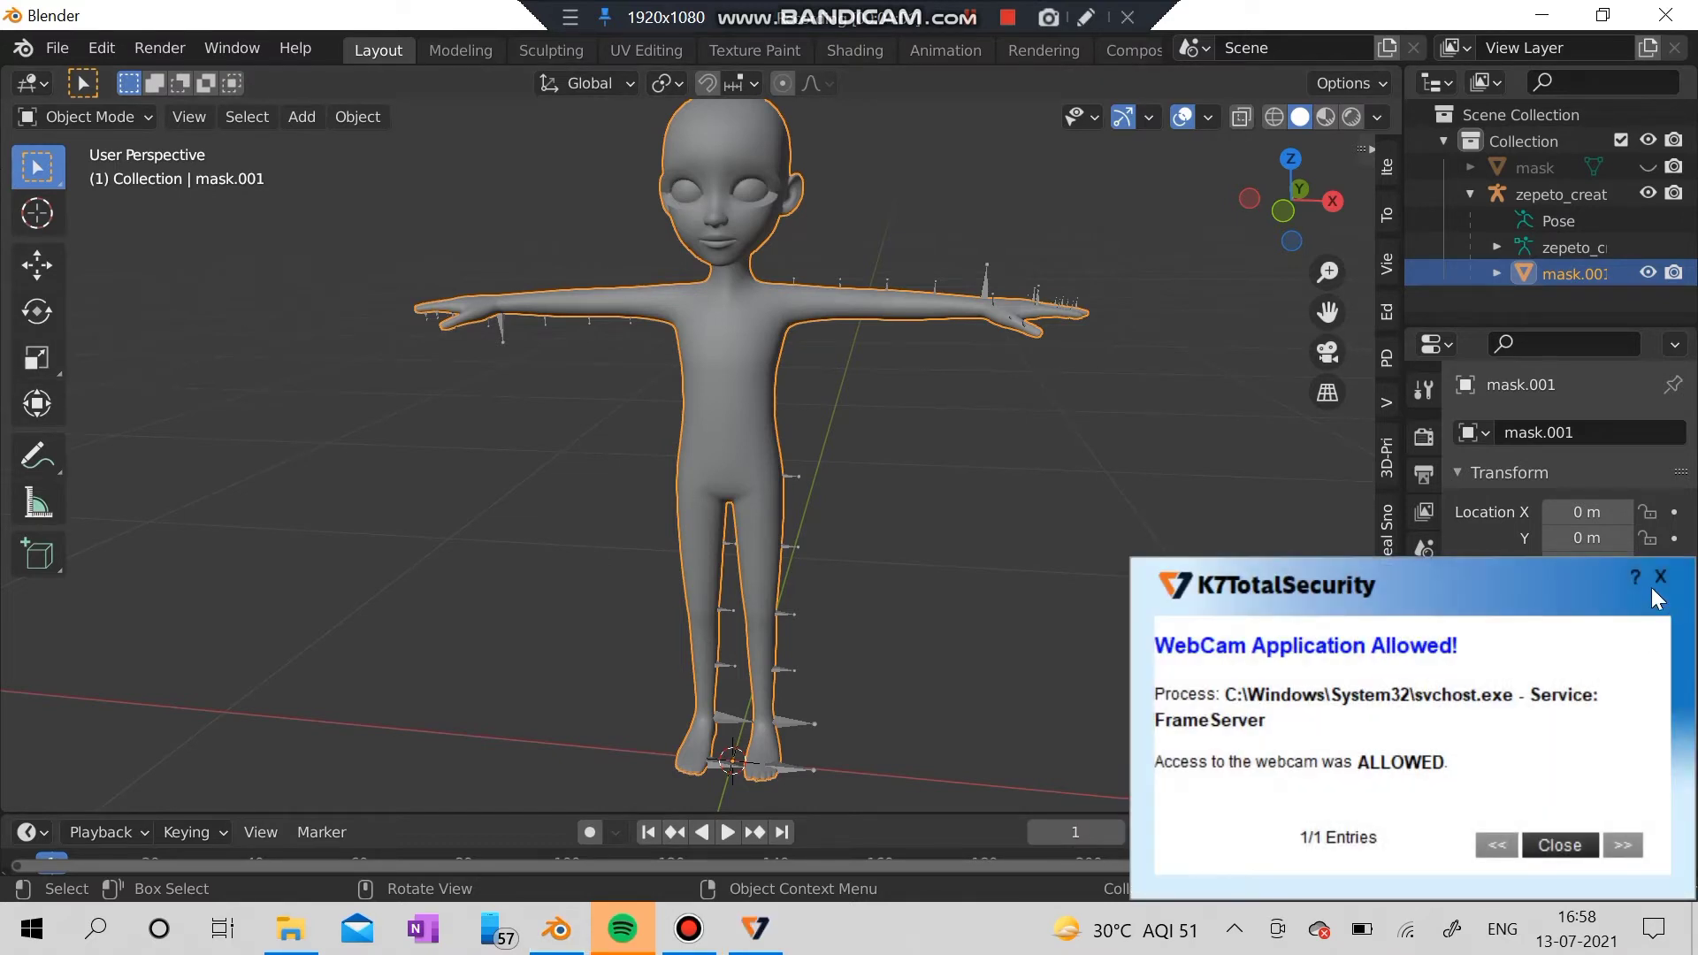
click(1660, 577)
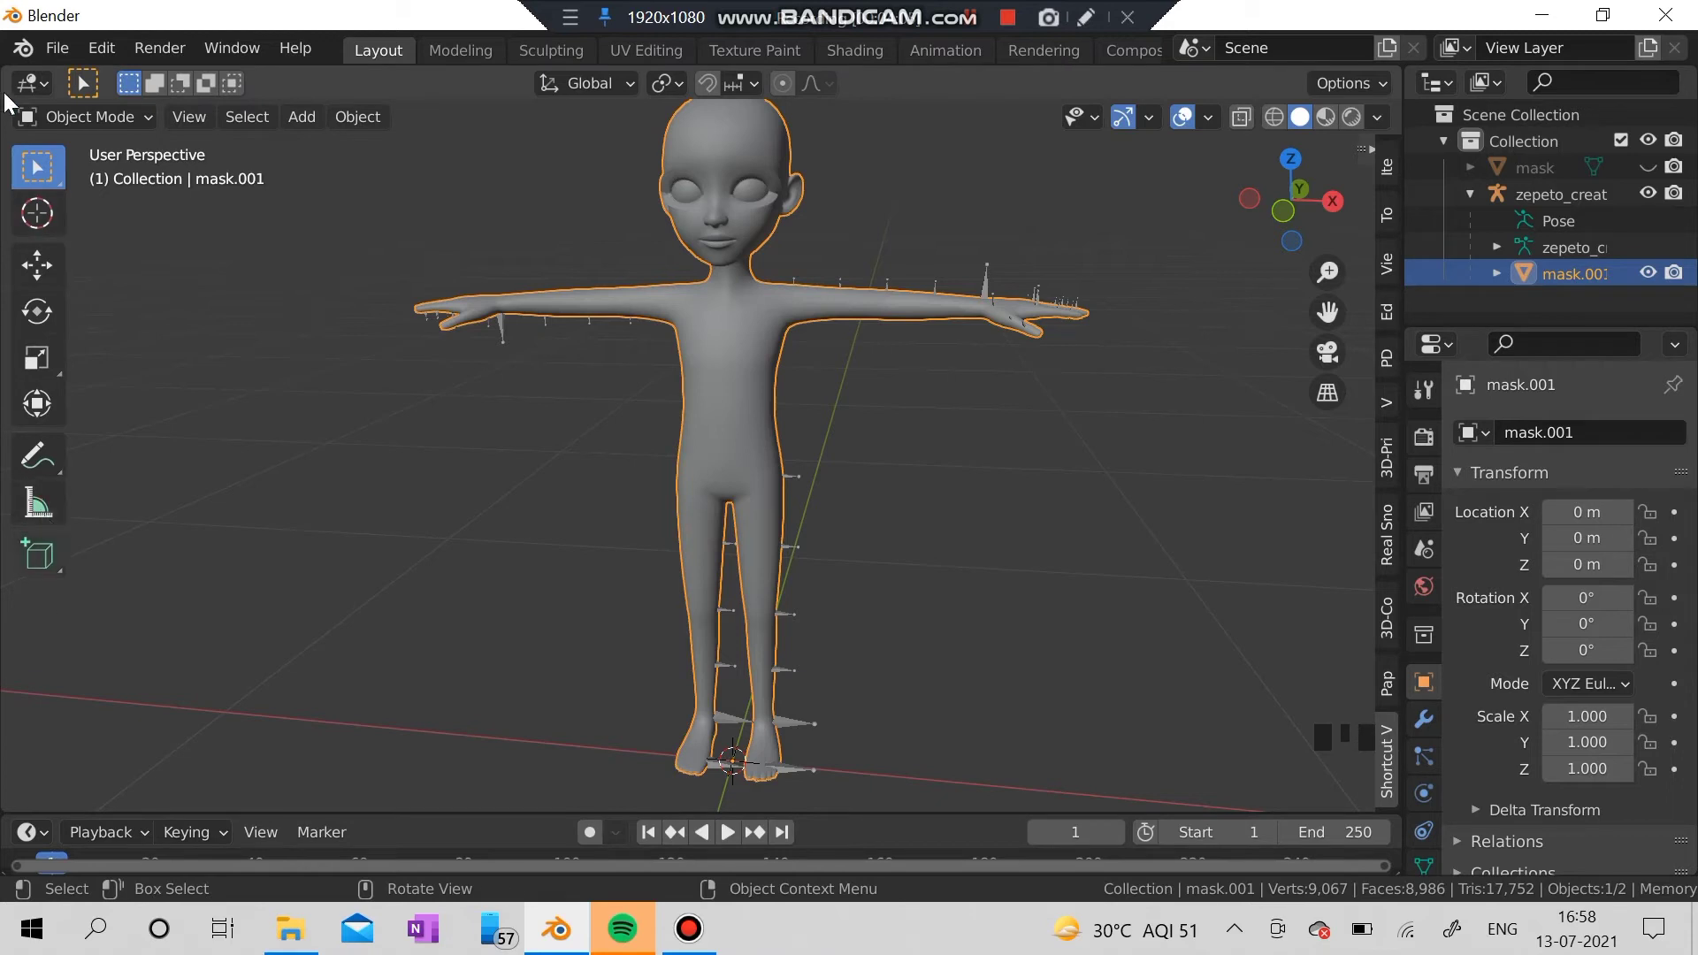
click(109, 113)
click(145, 115)
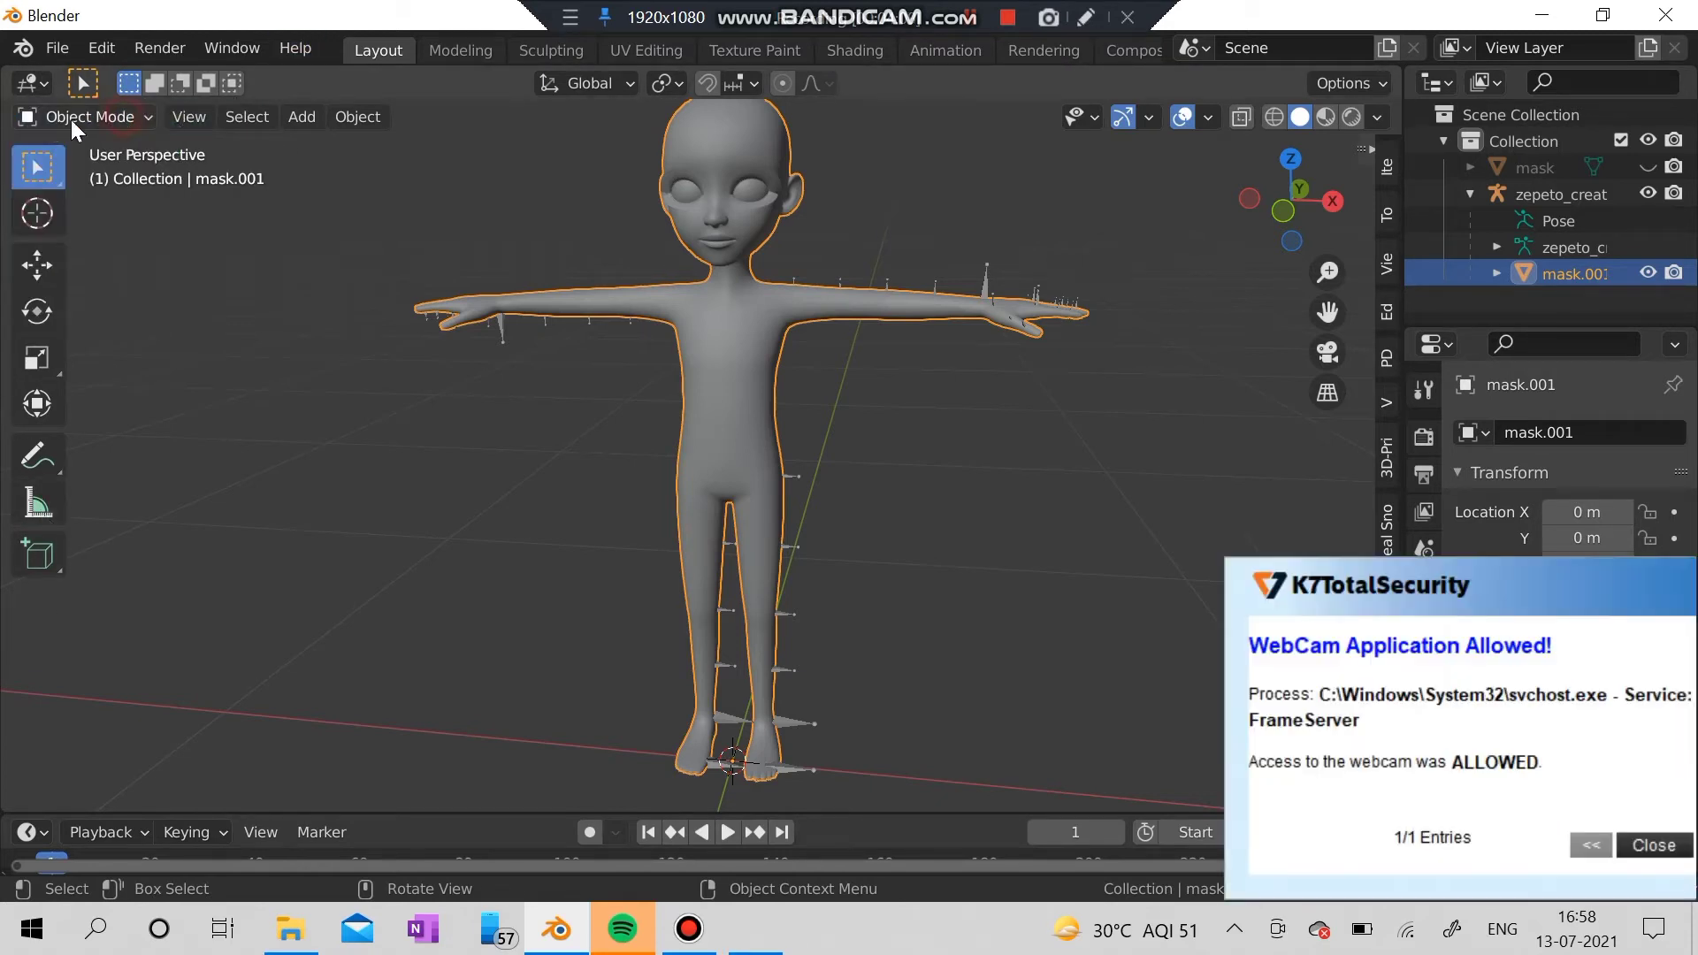
click(251, 115)
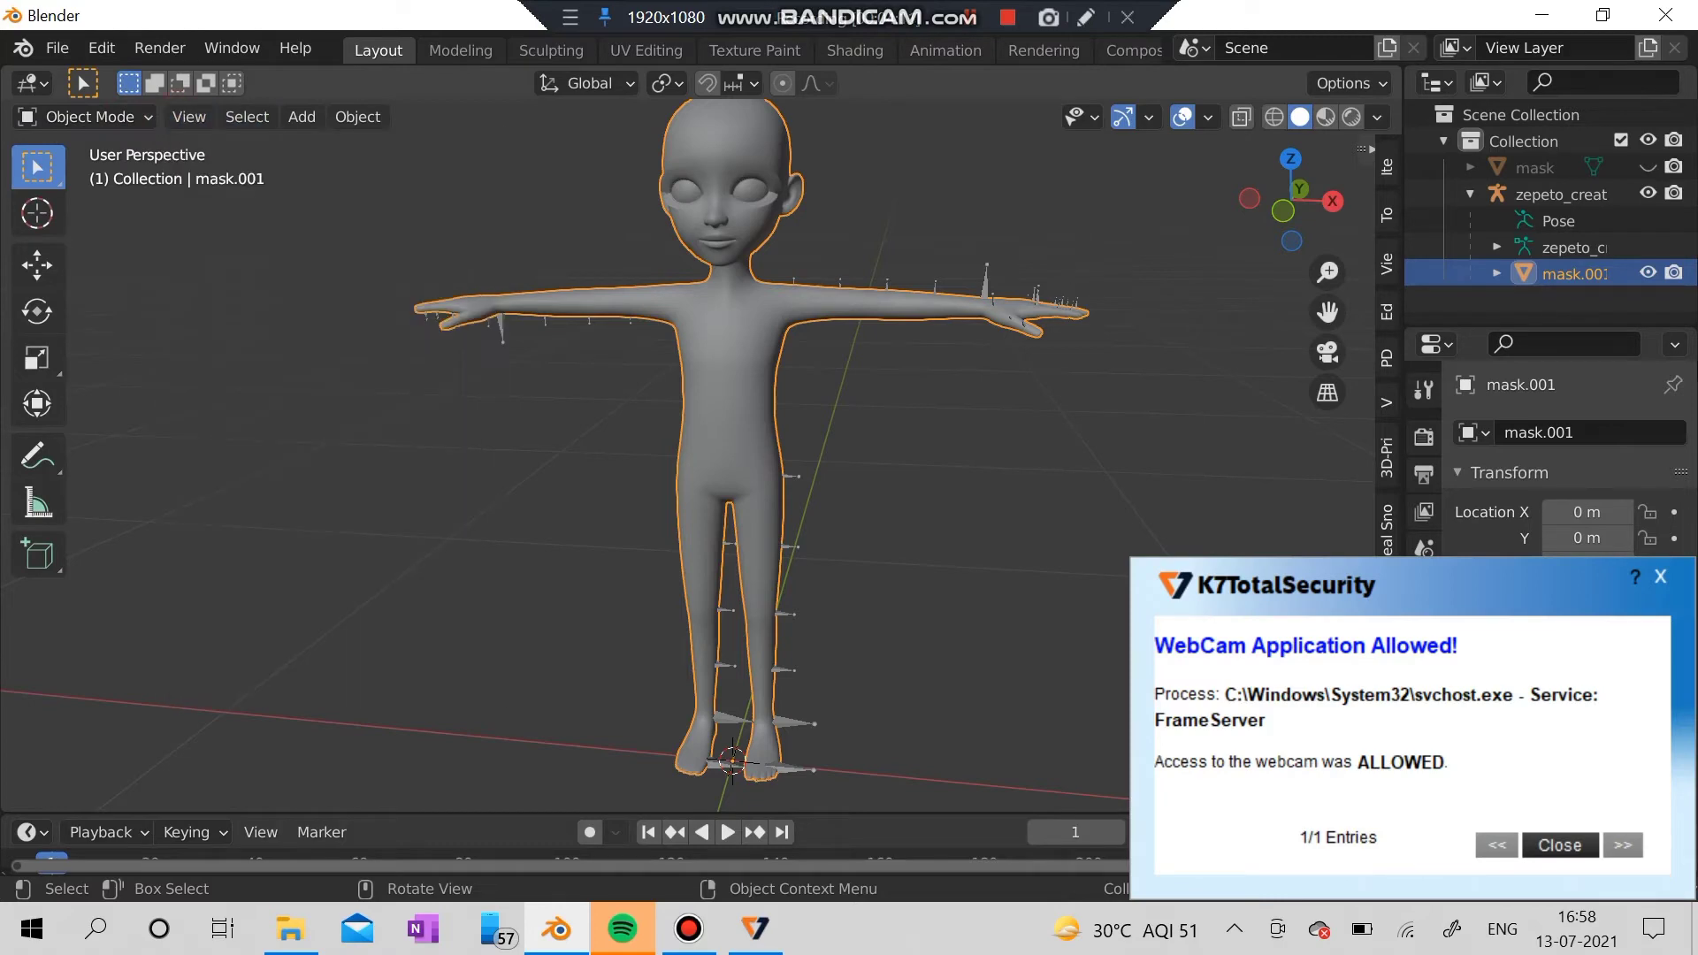
click(1660, 576)
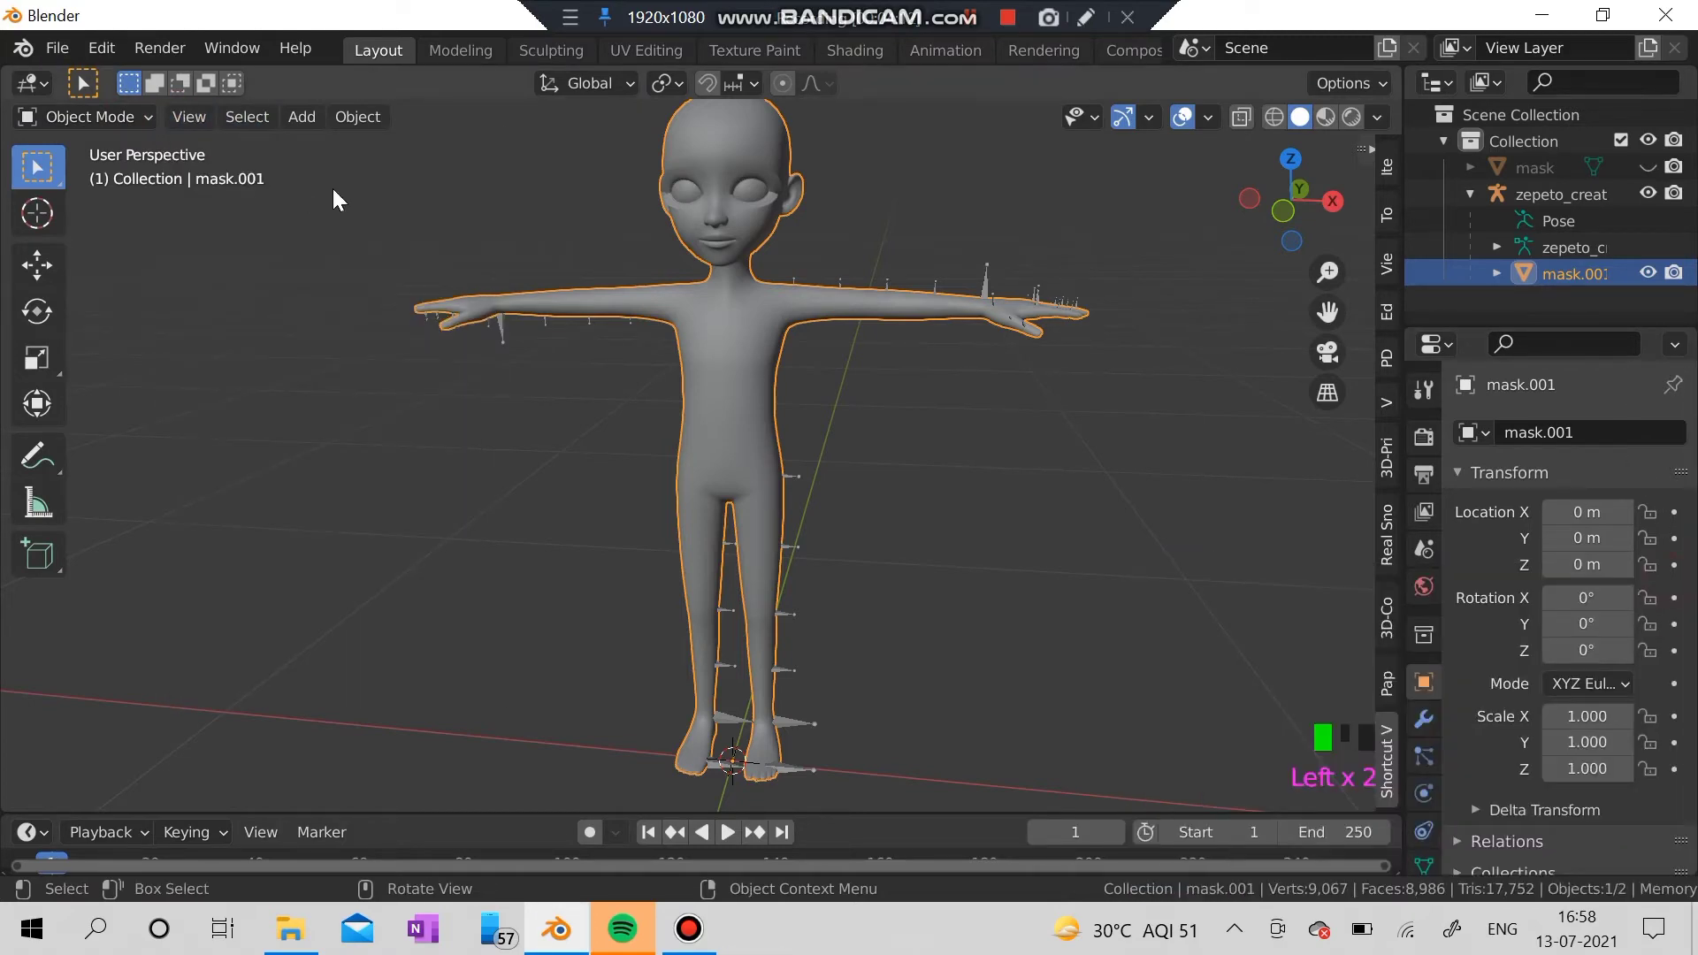
click(305, 121)
click(196, 120)
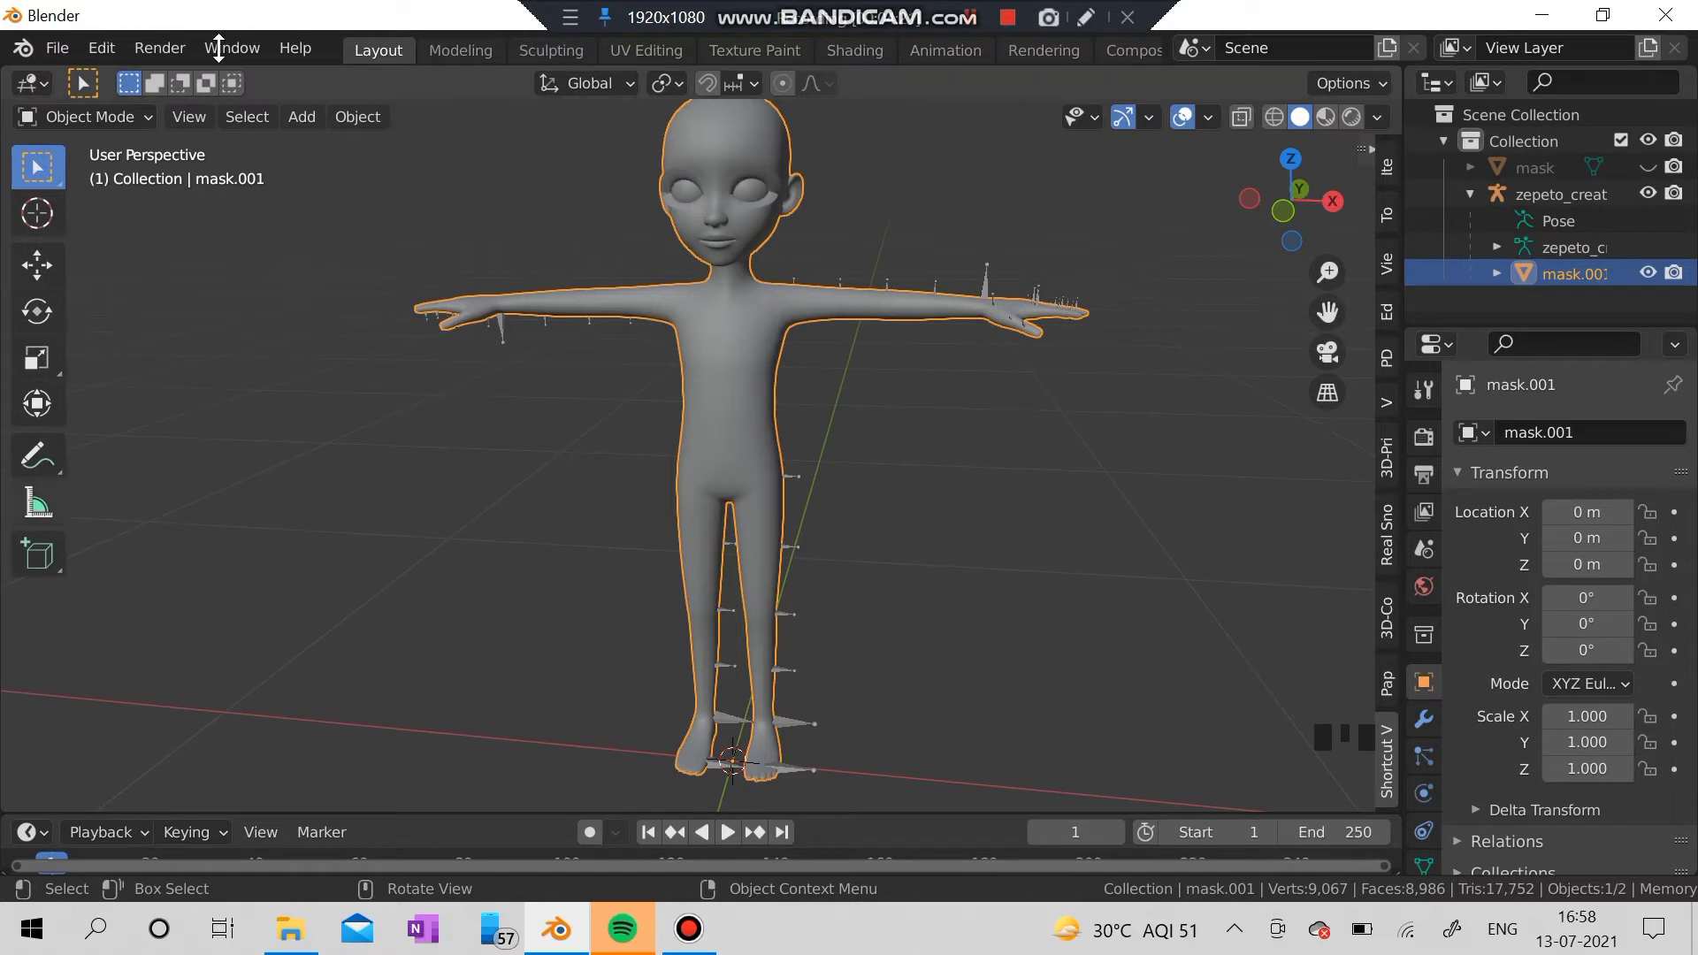
click(187, 114)
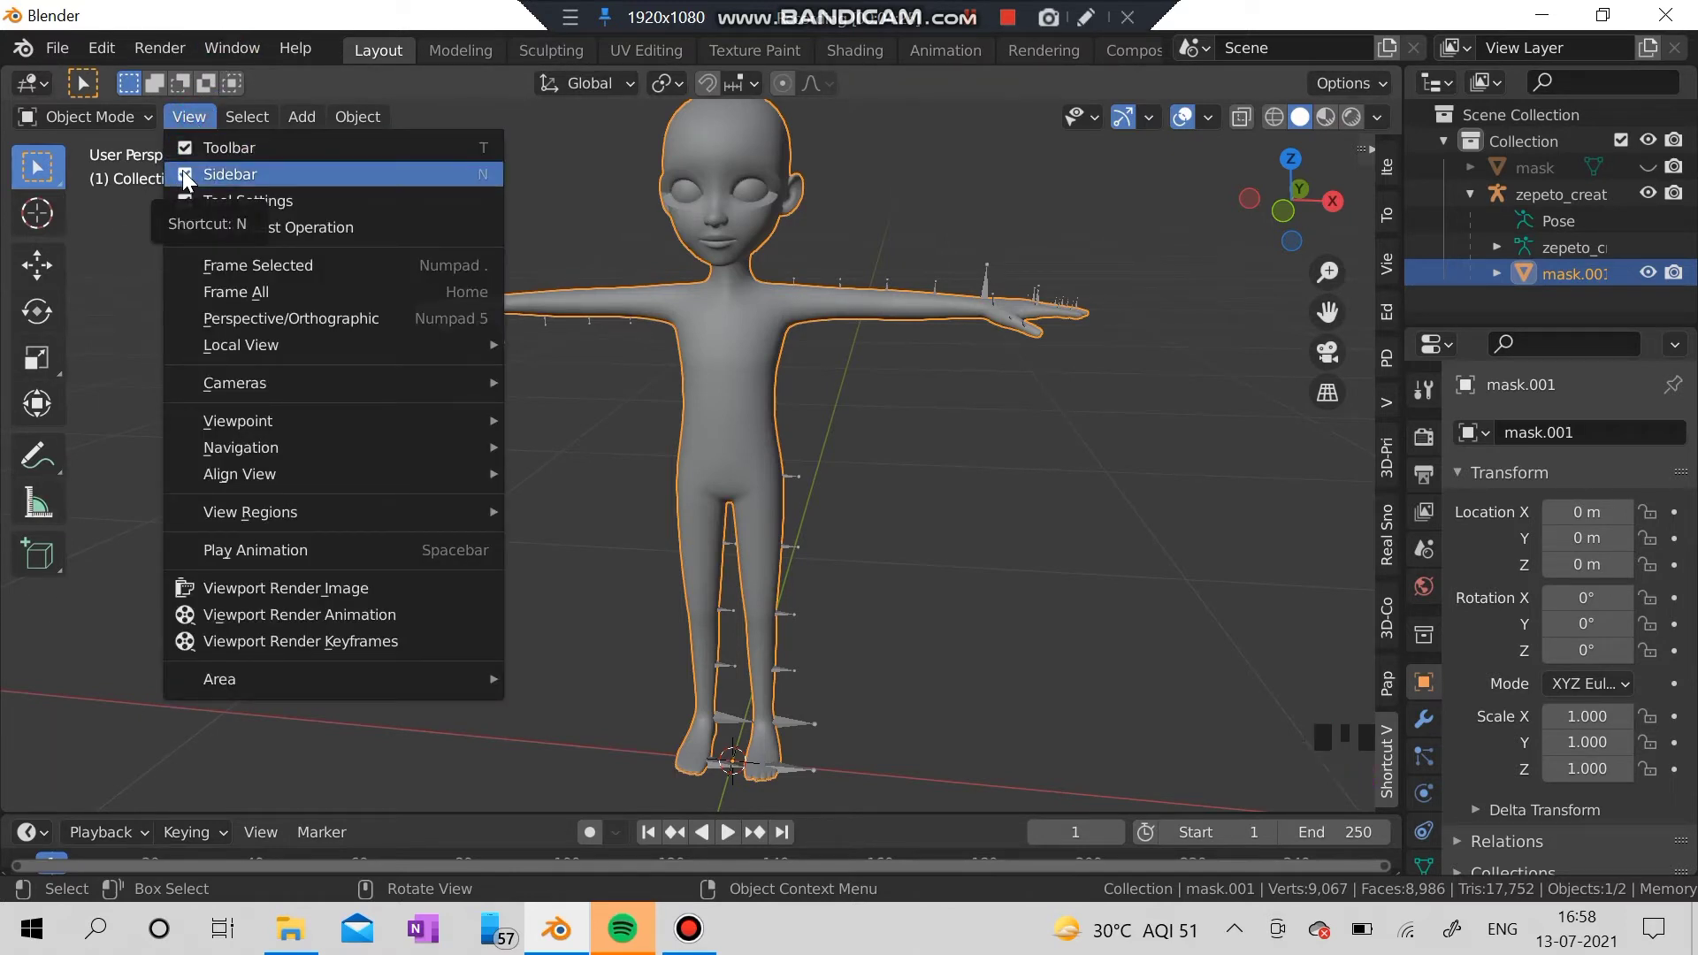
click(184, 175)
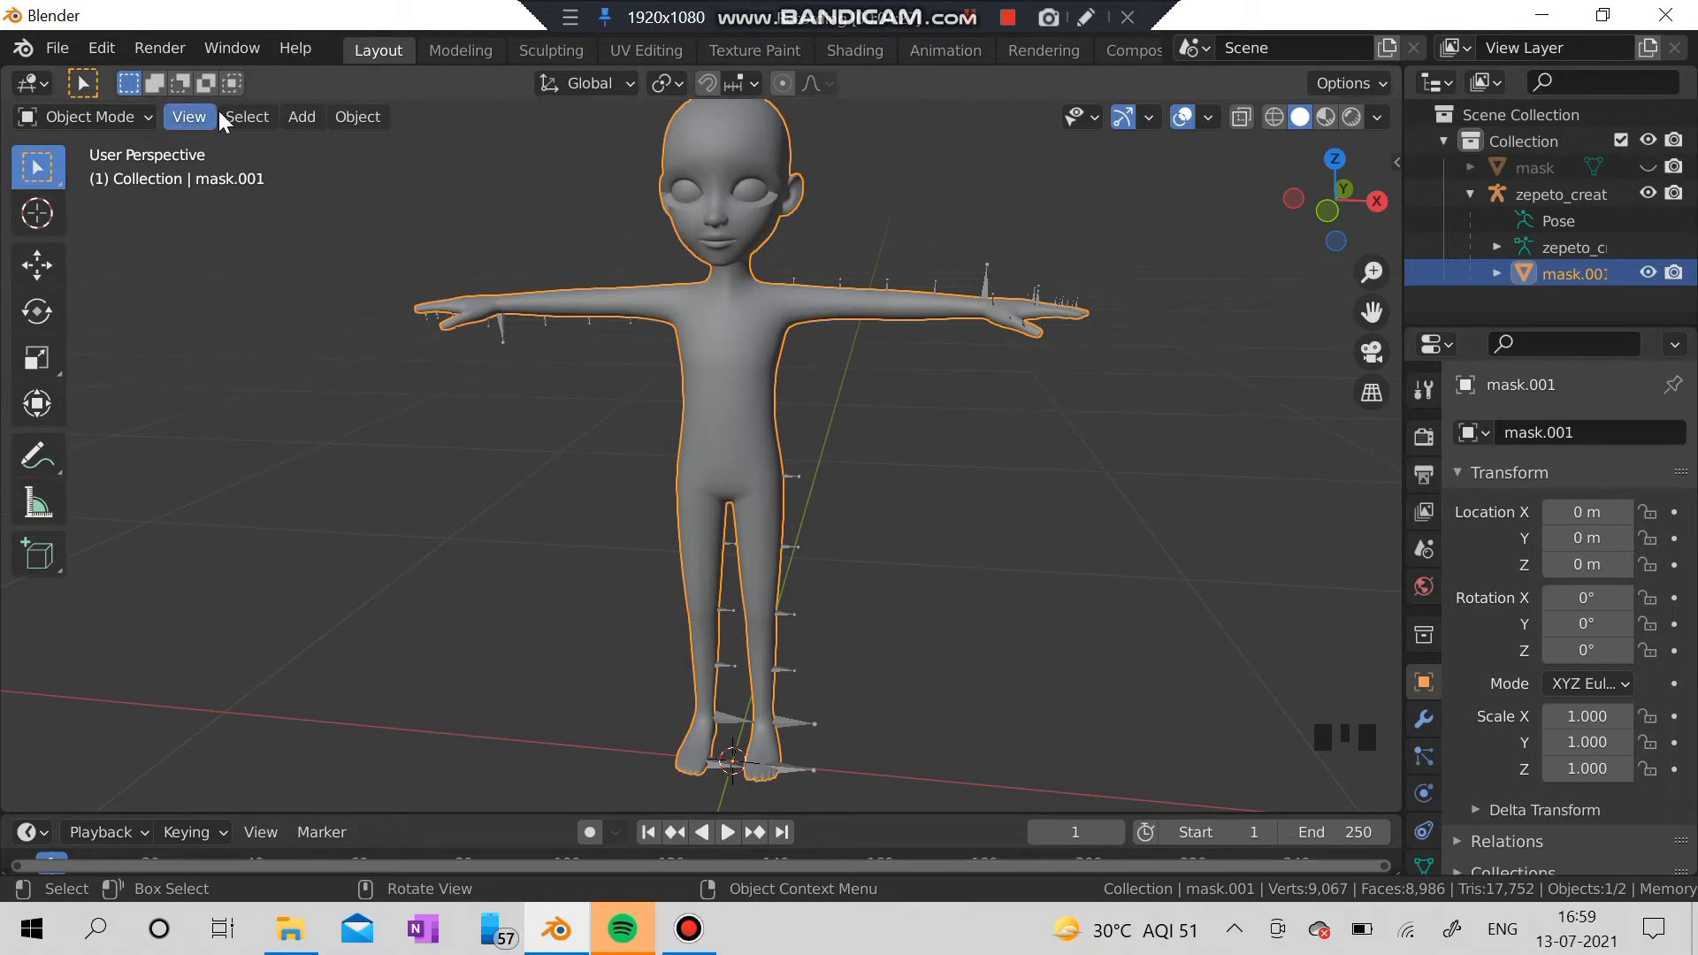
click(200, 117)
click(199, 175)
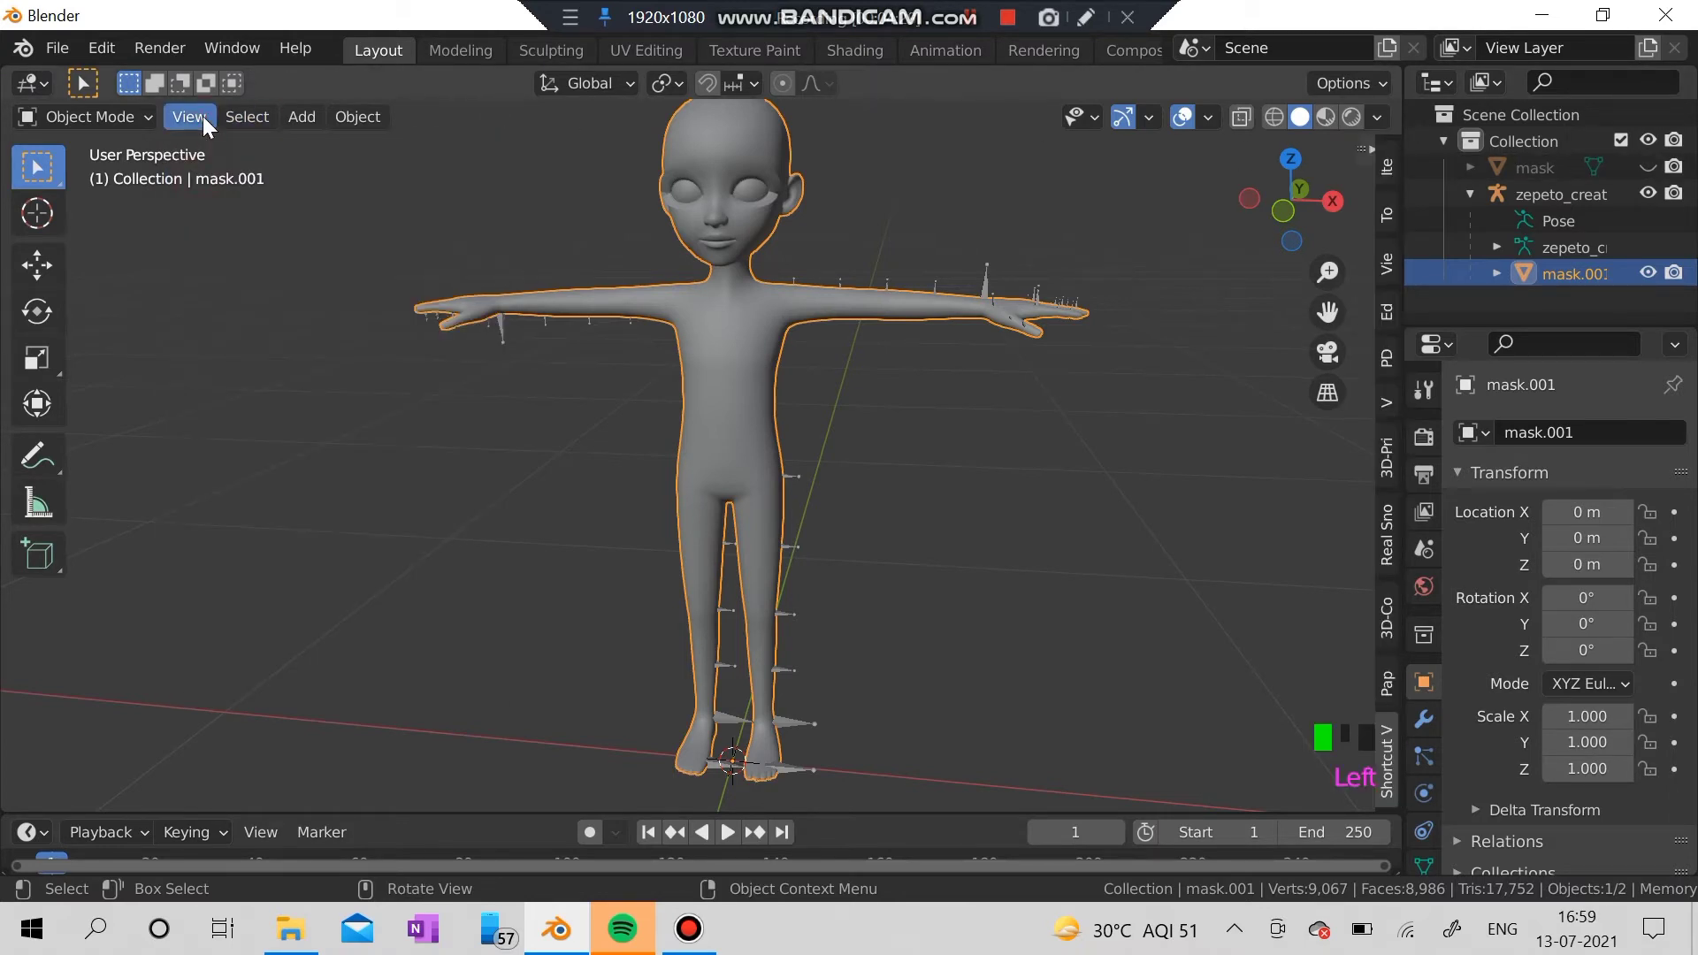
click(189, 117)
click(200, 148)
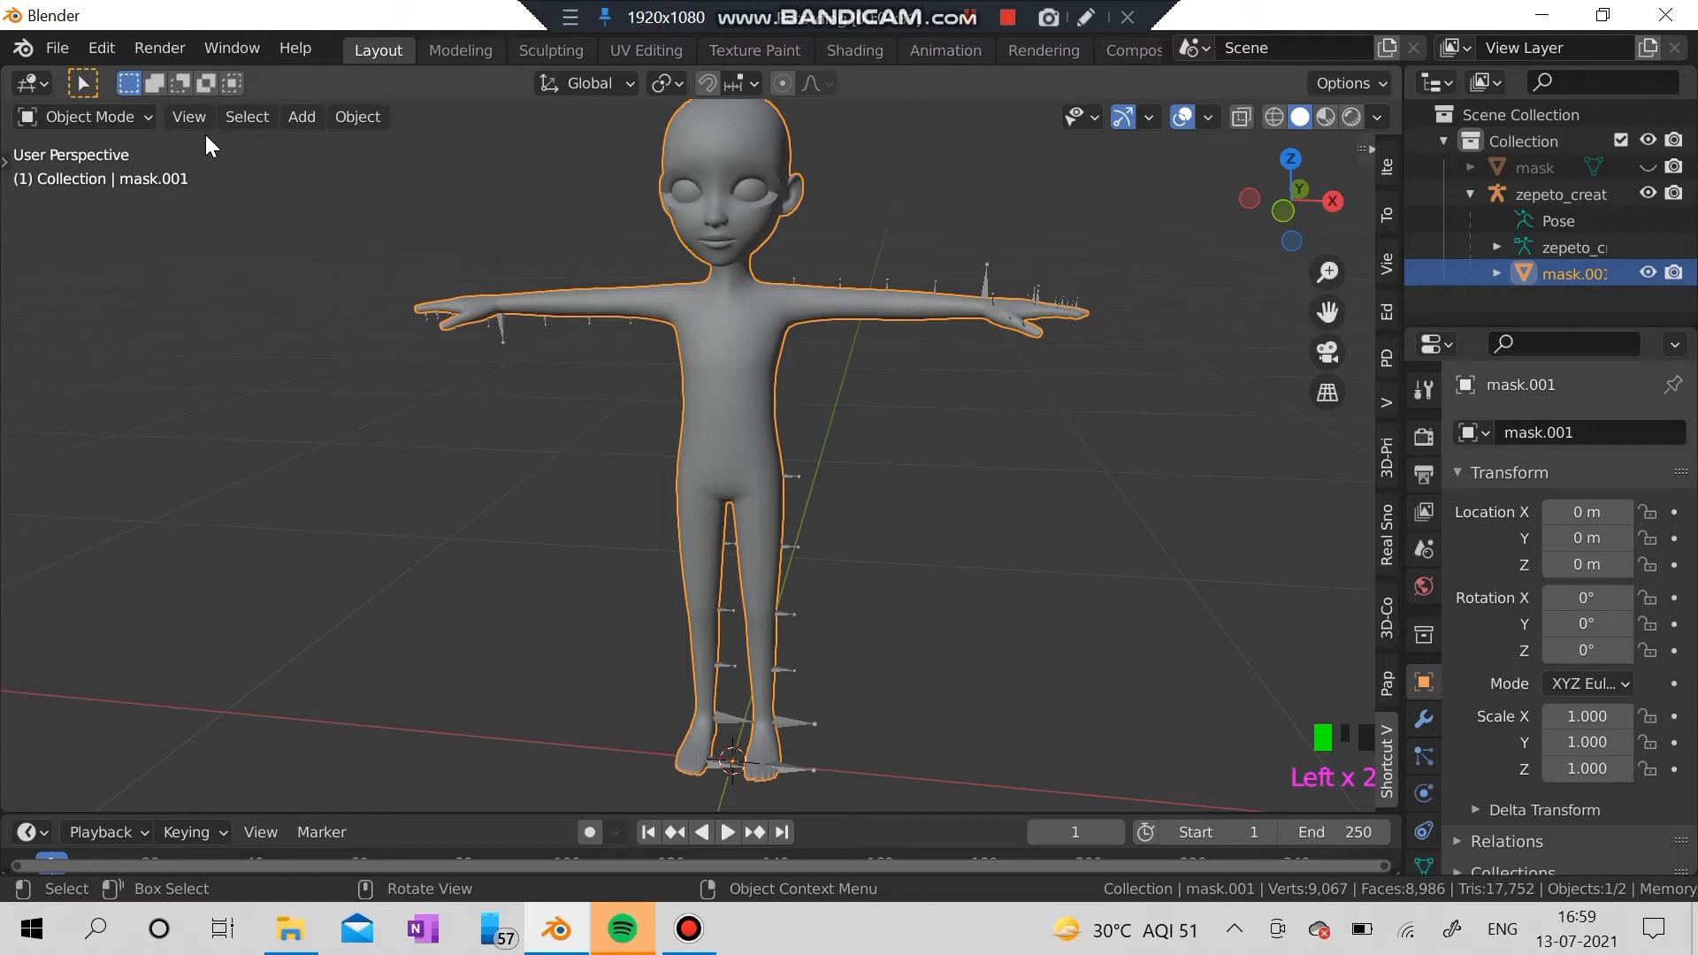
click(198, 122)
click(199, 150)
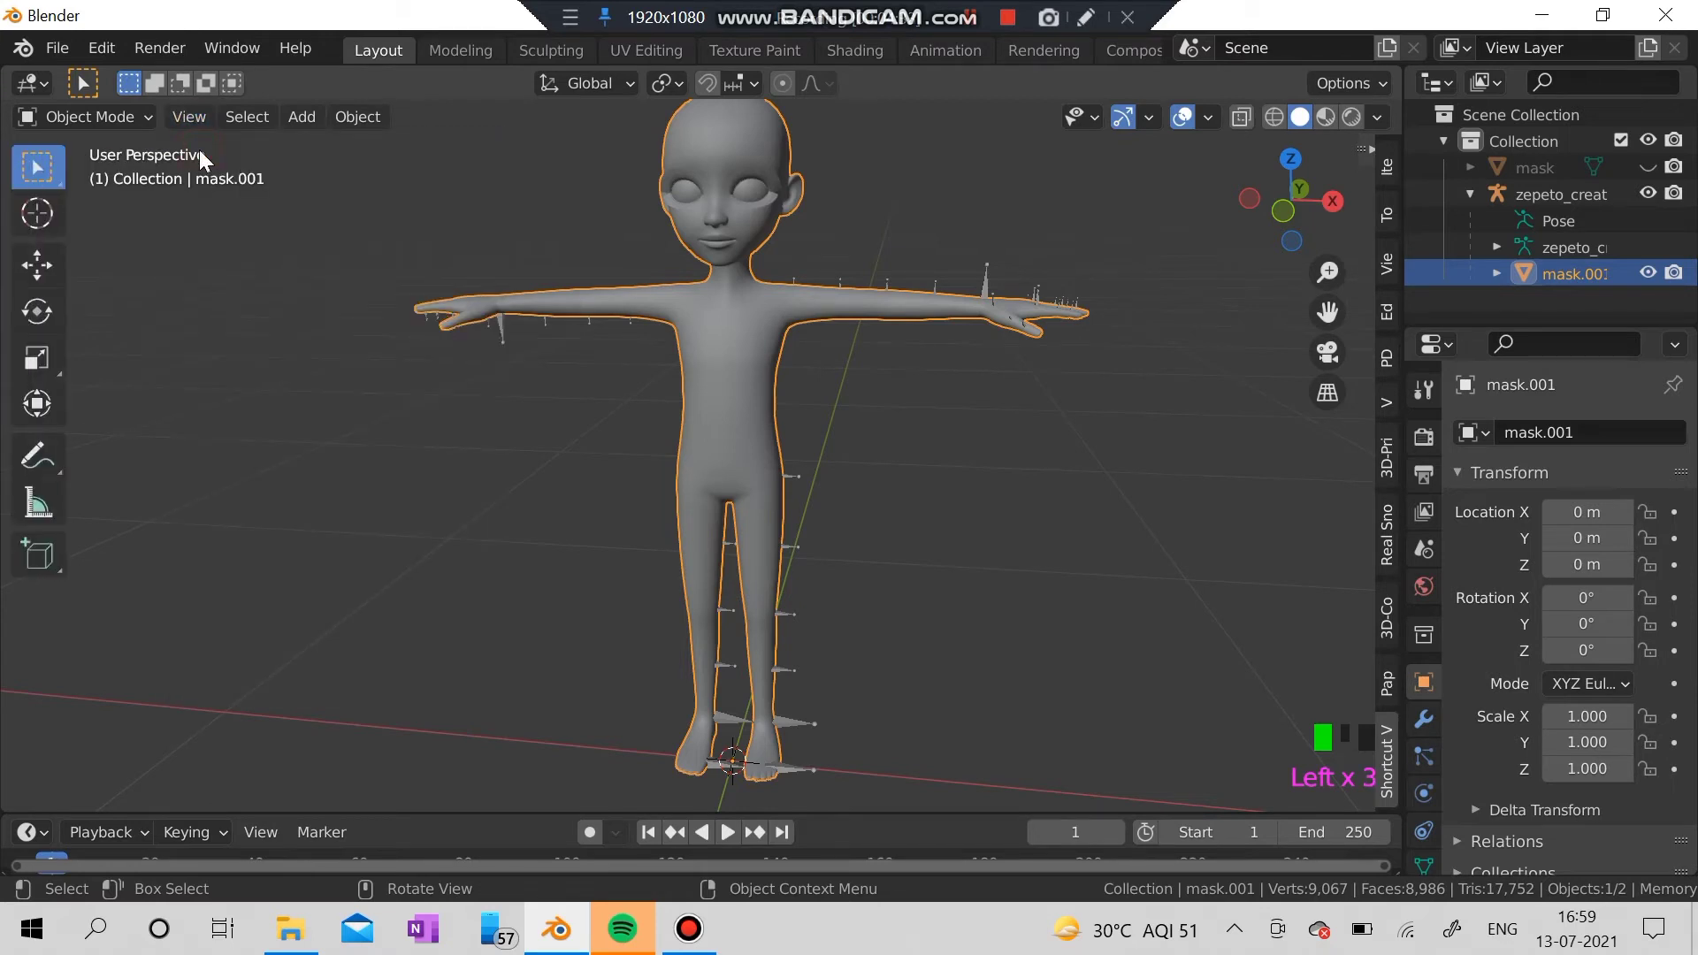
click(231, 117)
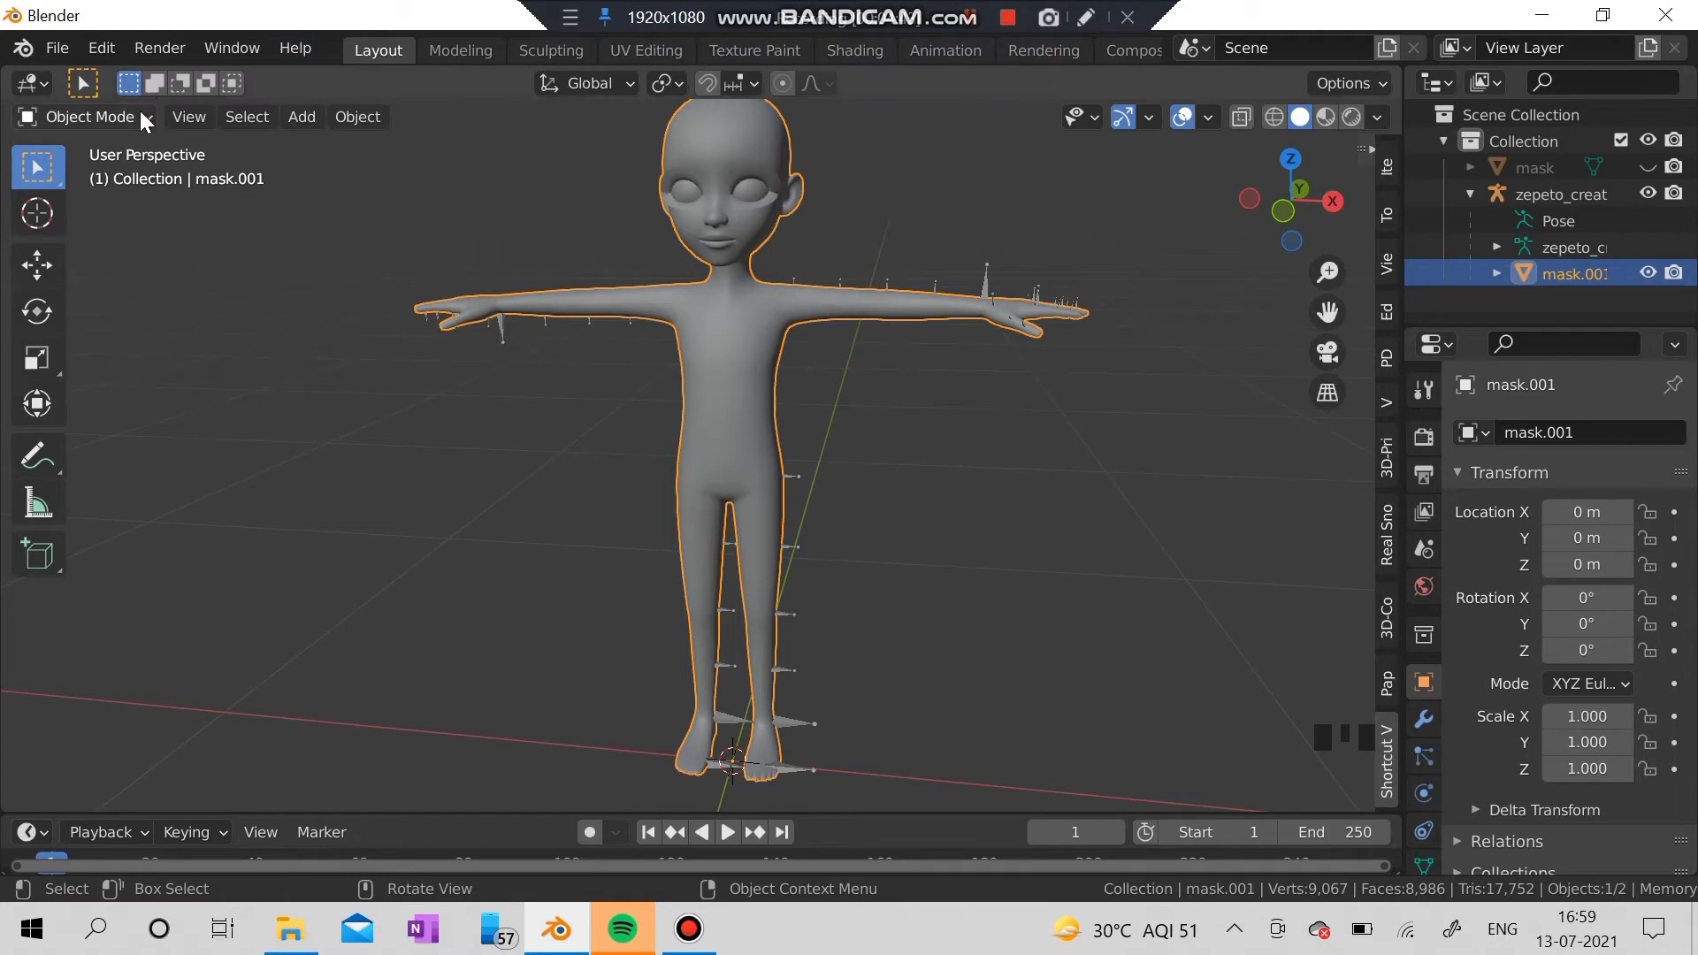
click(245, 117)
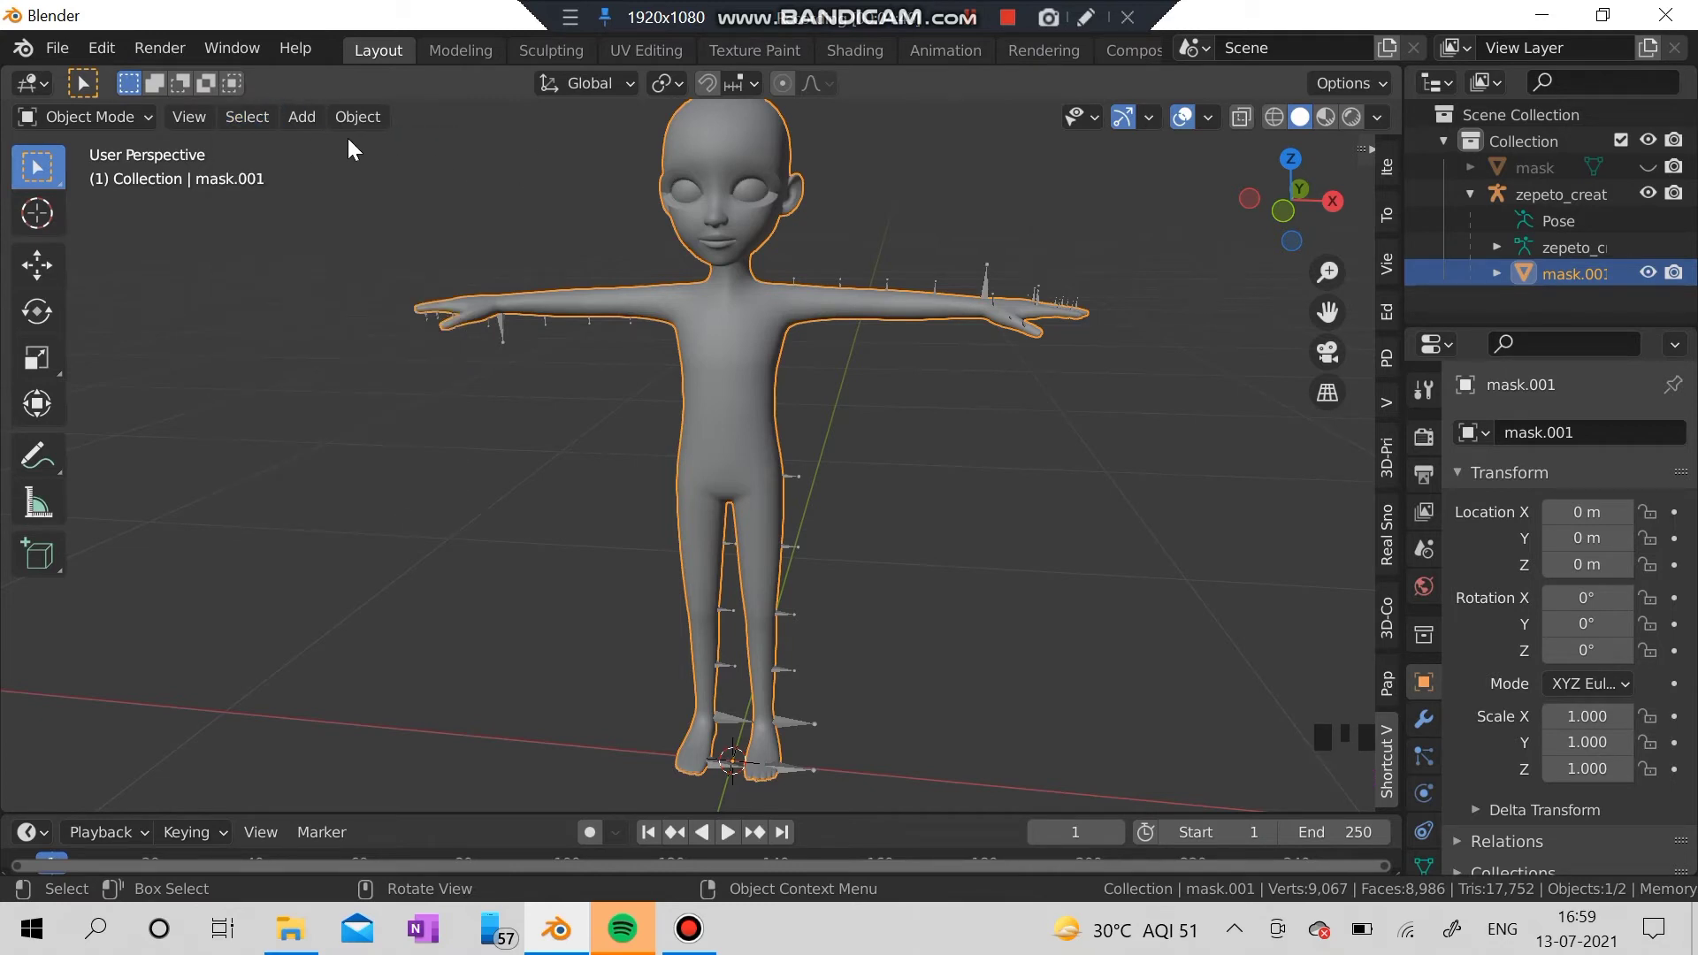
click(301, 118)
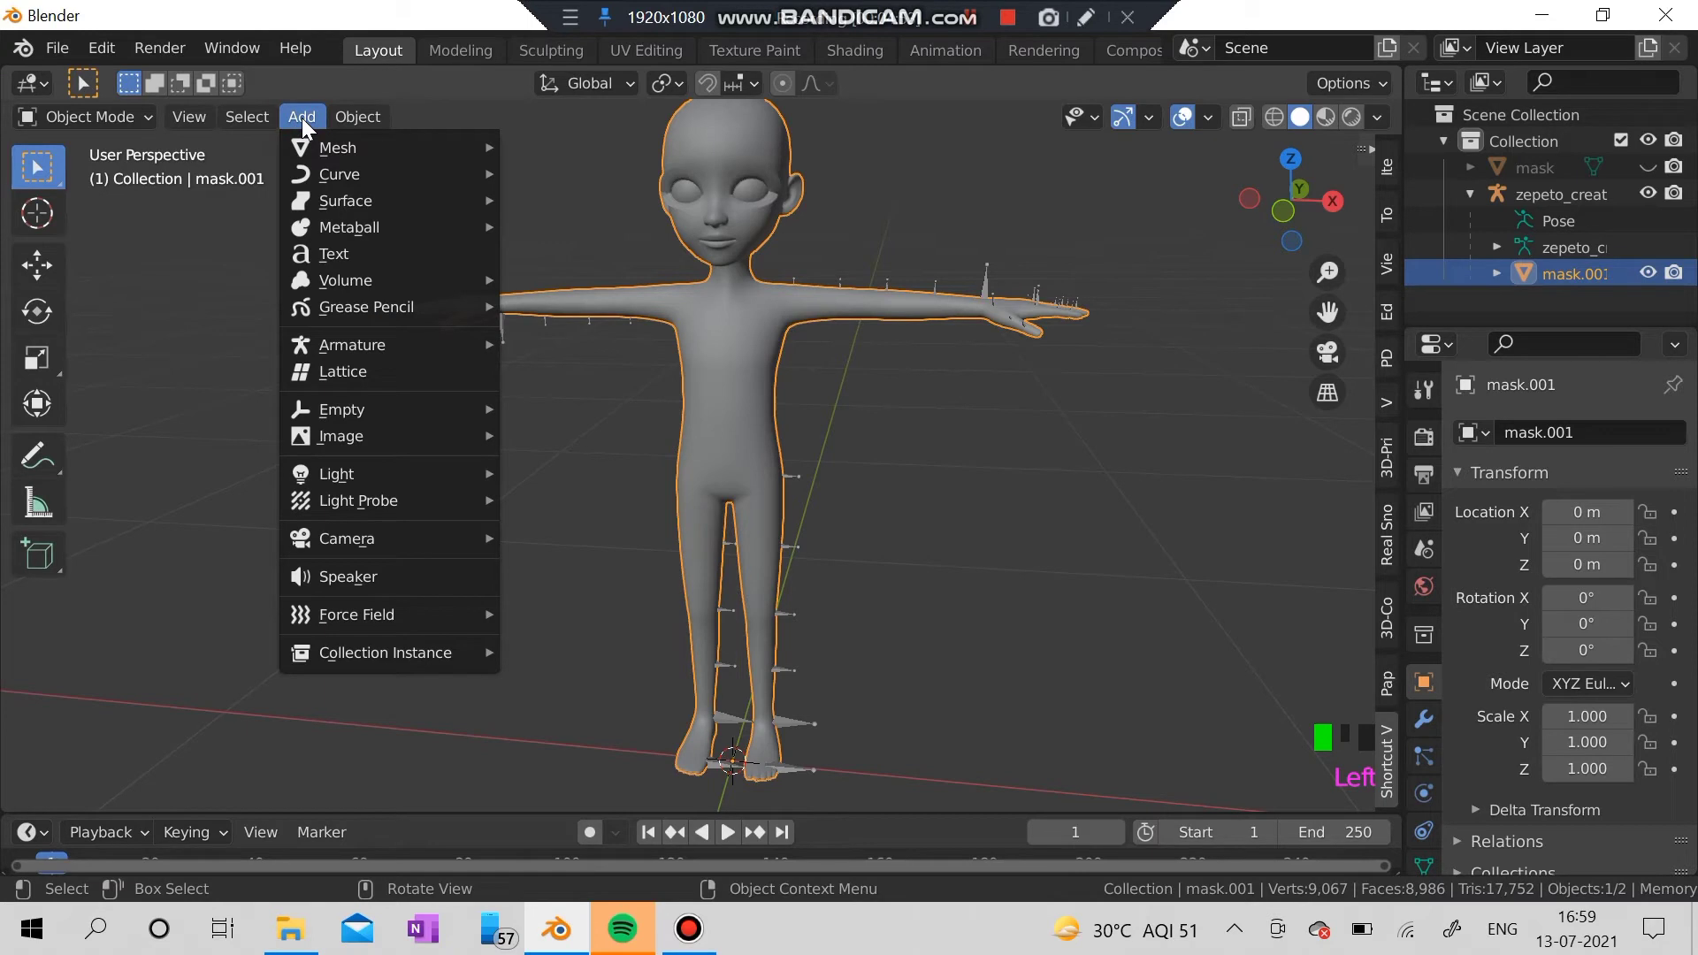
mouse_move(307, 140)
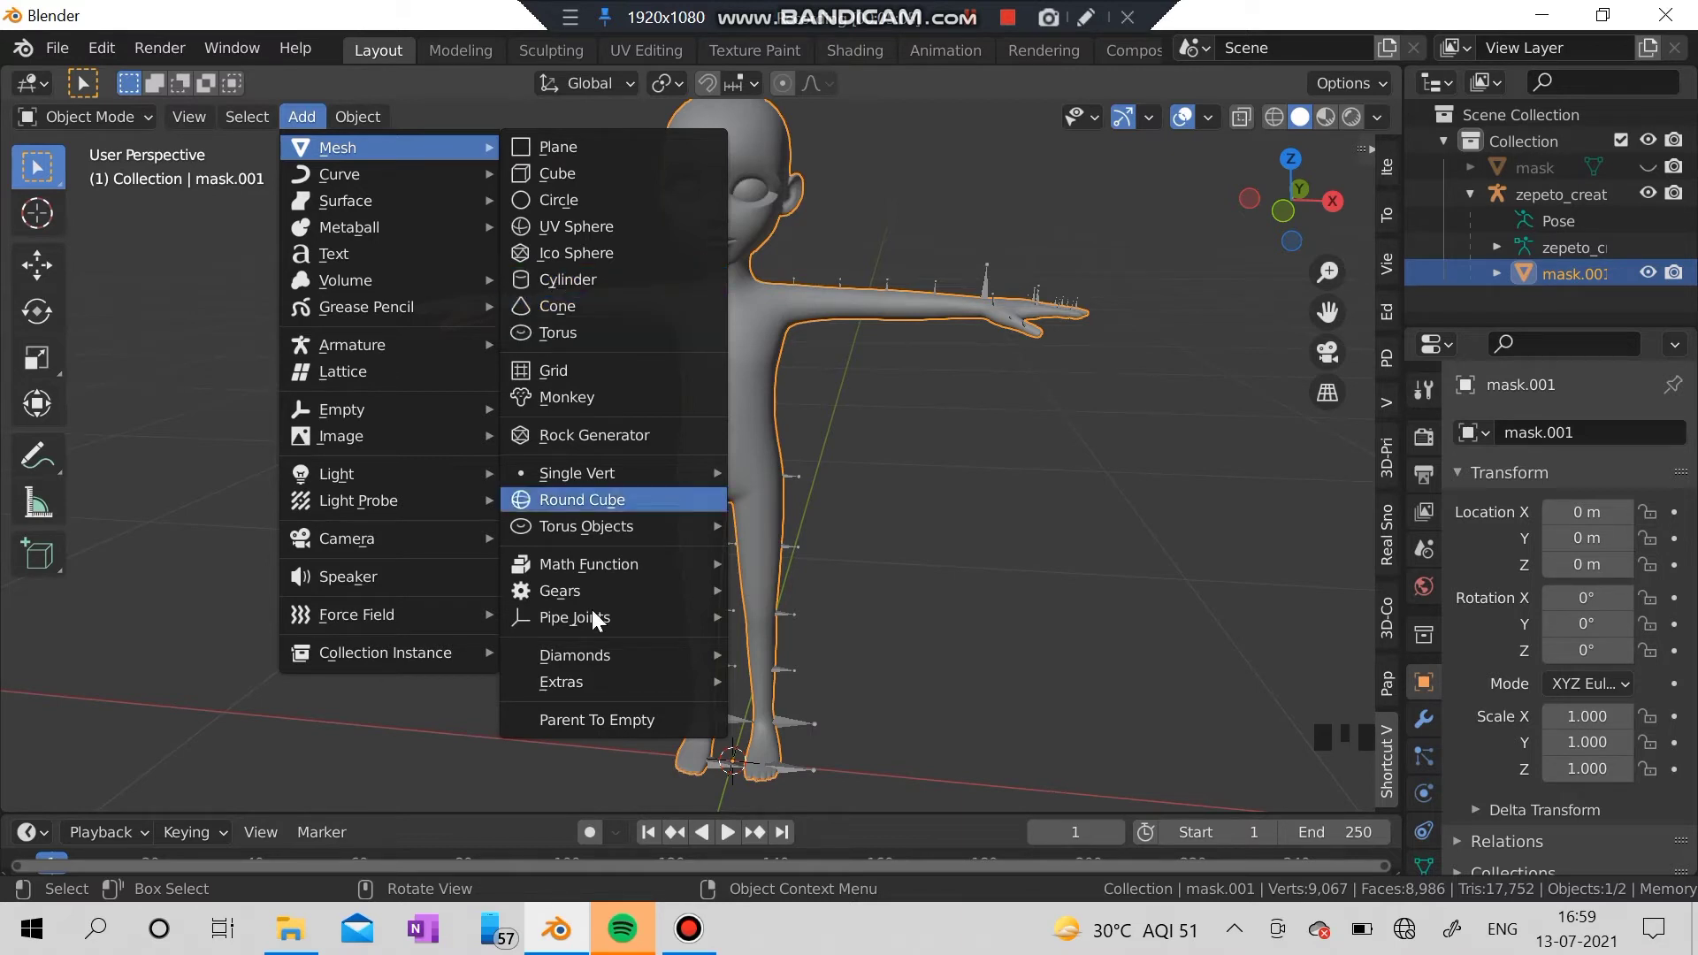
mouse_move(583, 683)
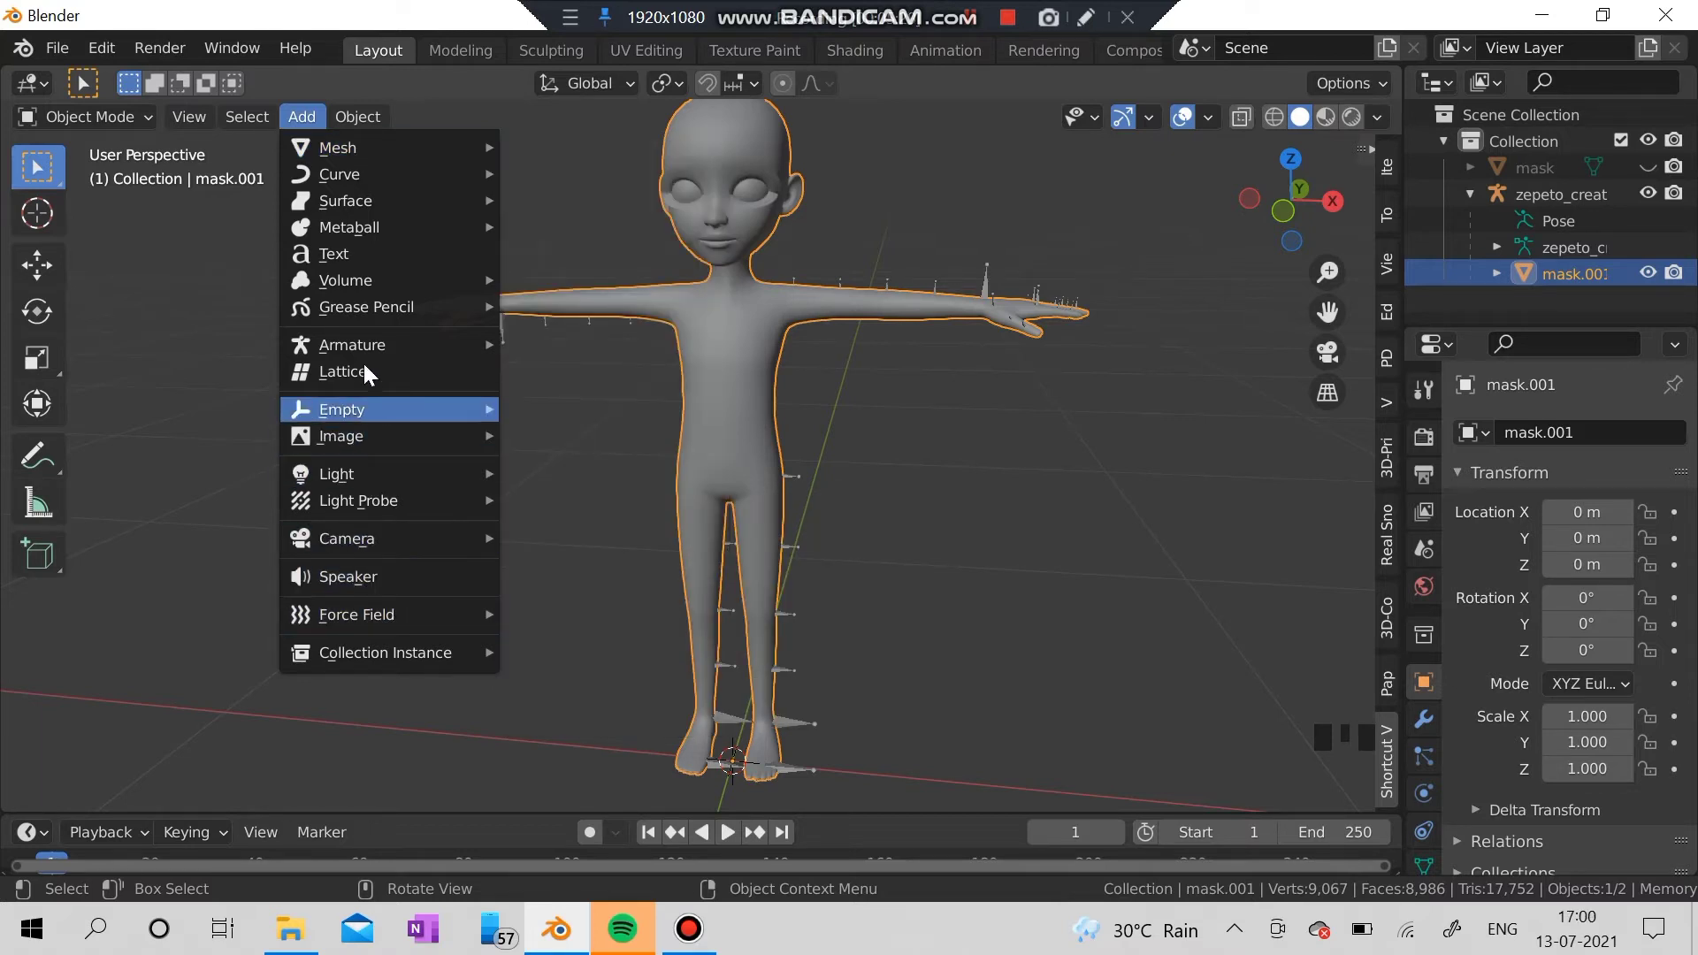
mouse_move(343, 173)
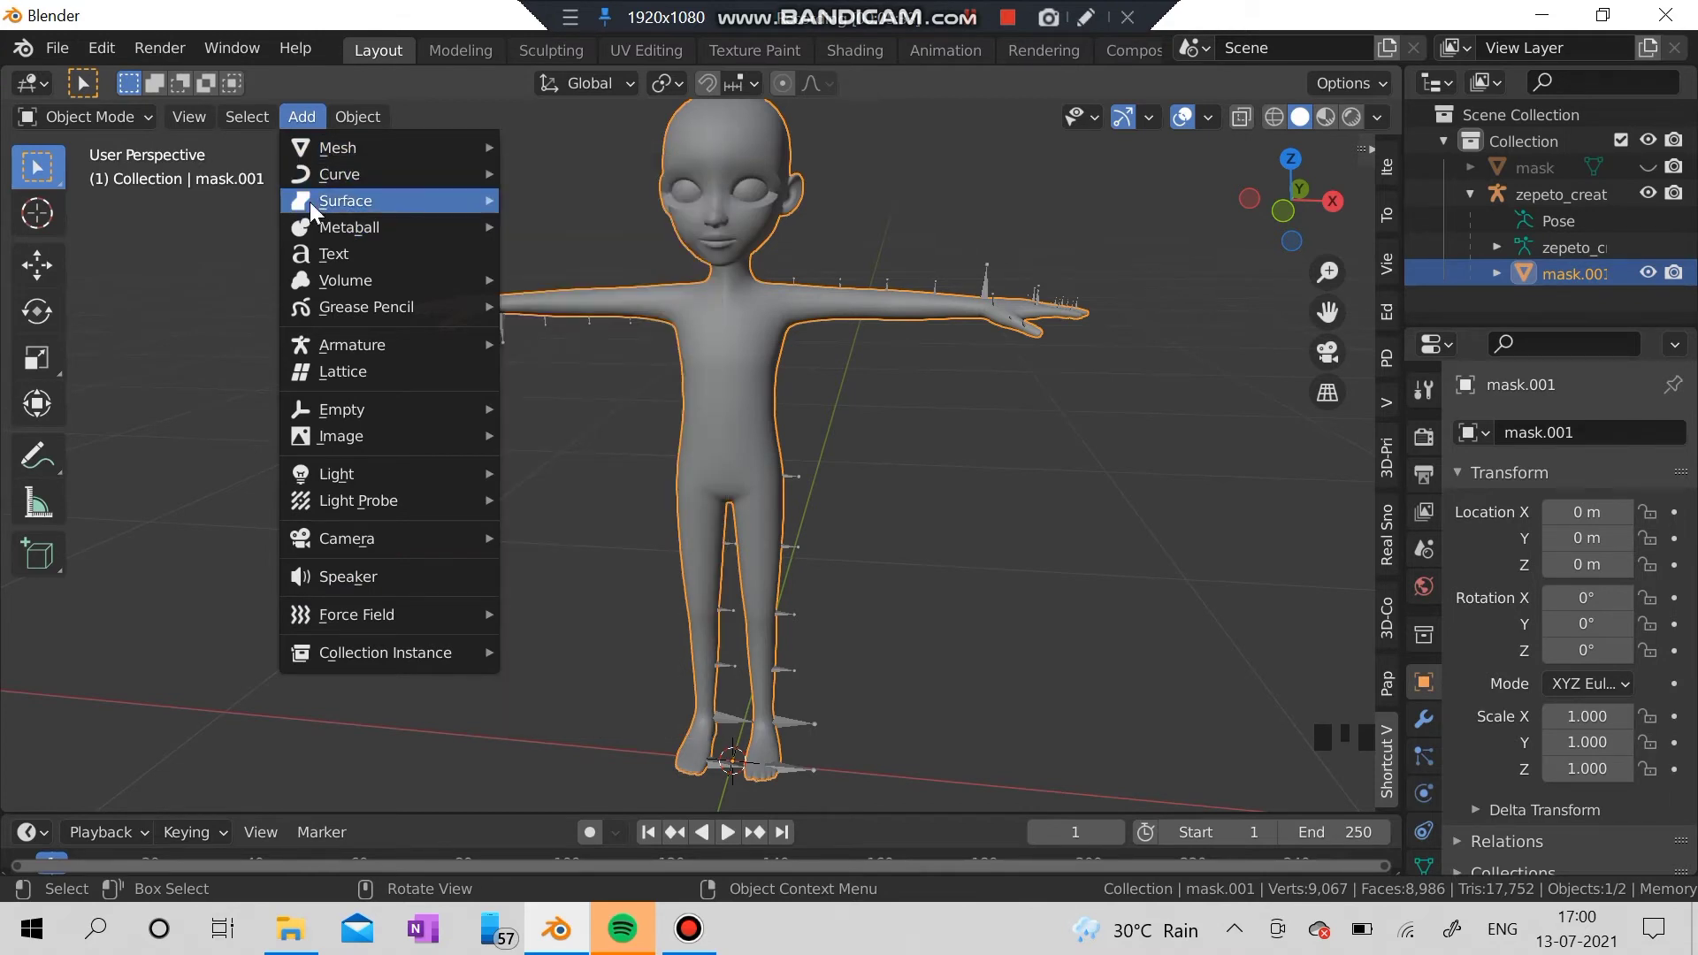
key(Escape)
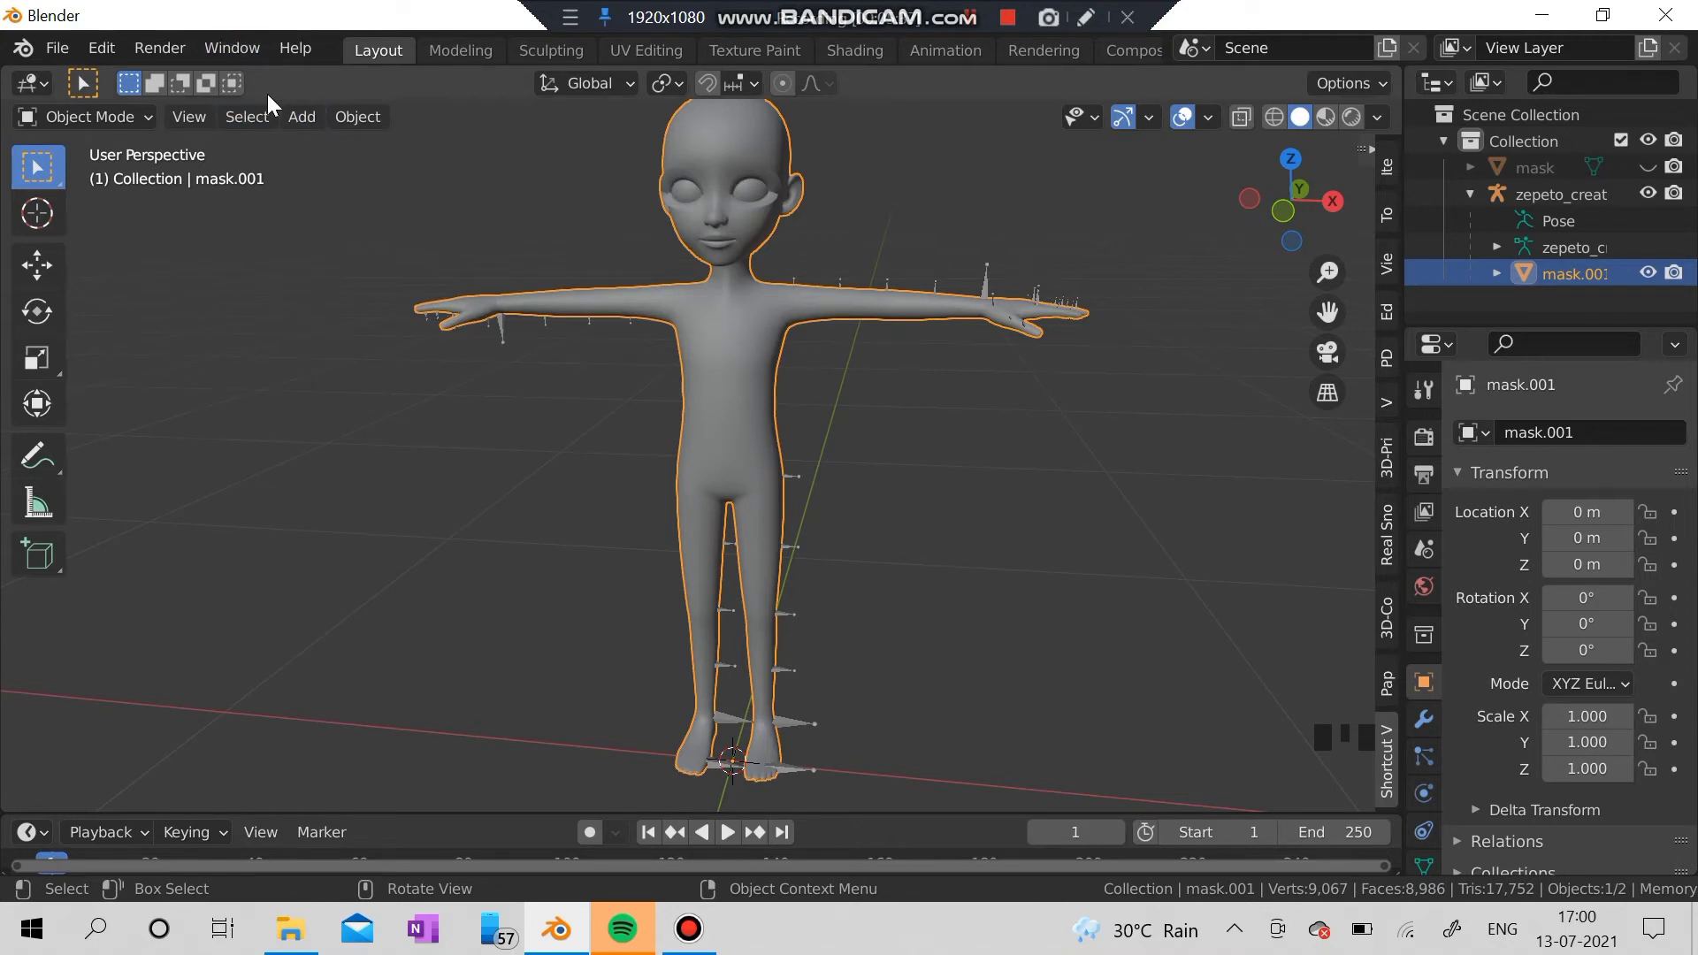
Browse the Object menu's Transform, Apply, Parent, Quick Effects and Convert submenus
click(345, 119)
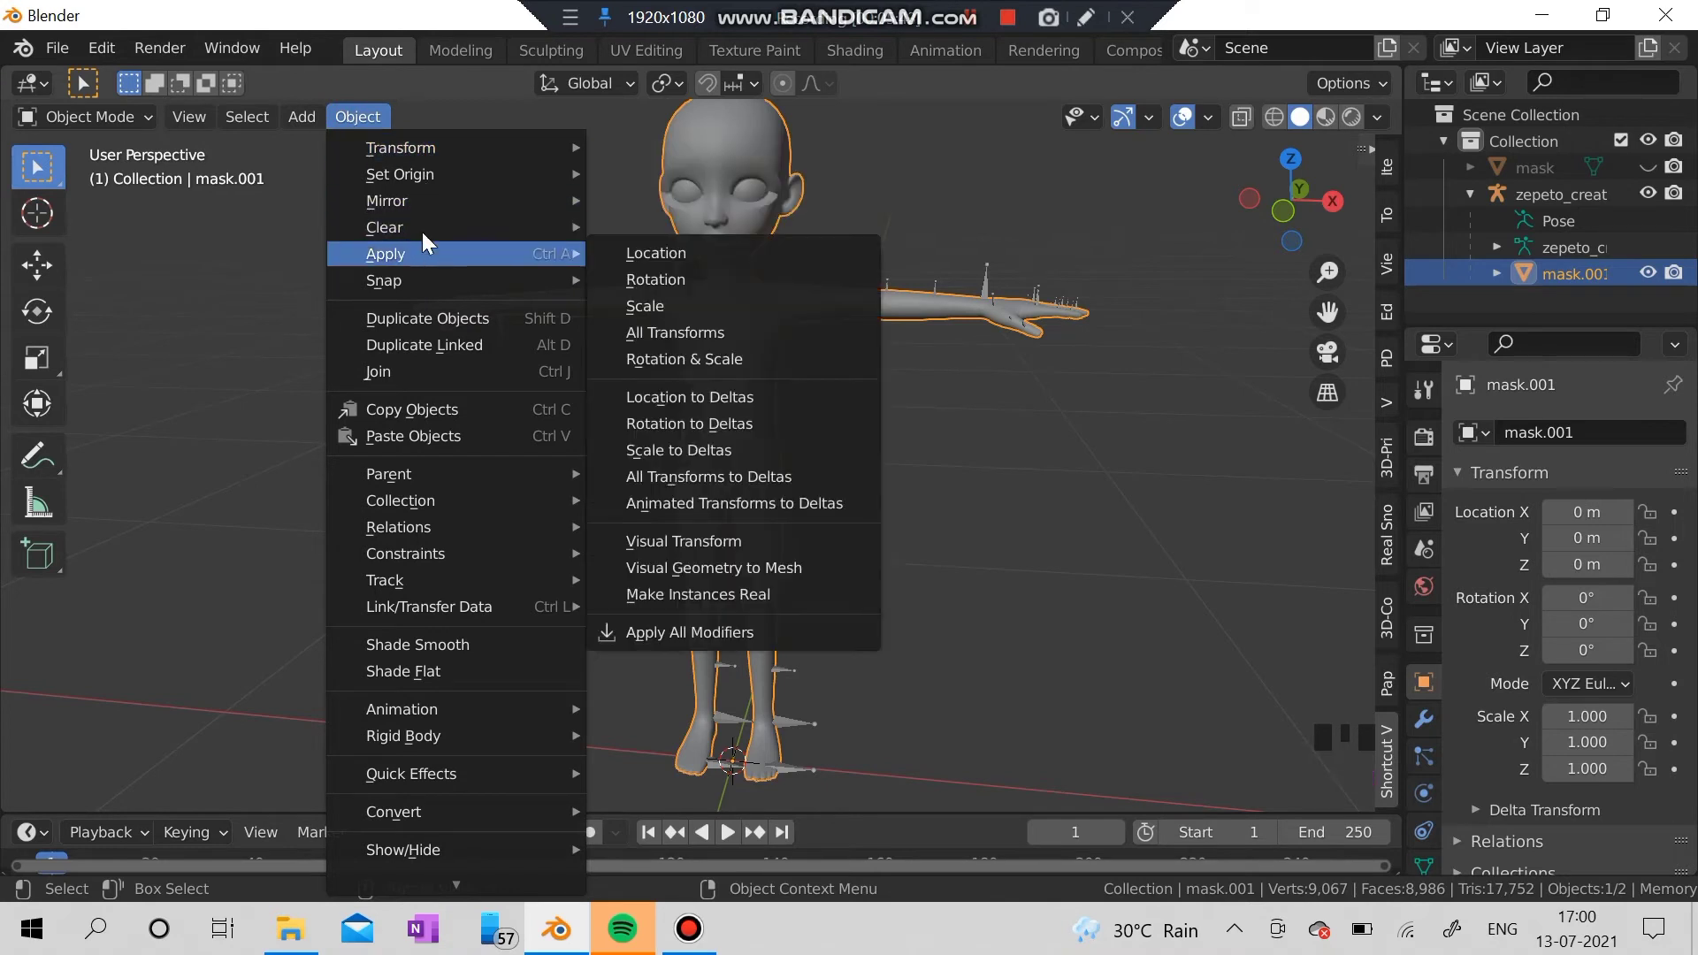
mouse_move(442, 149)
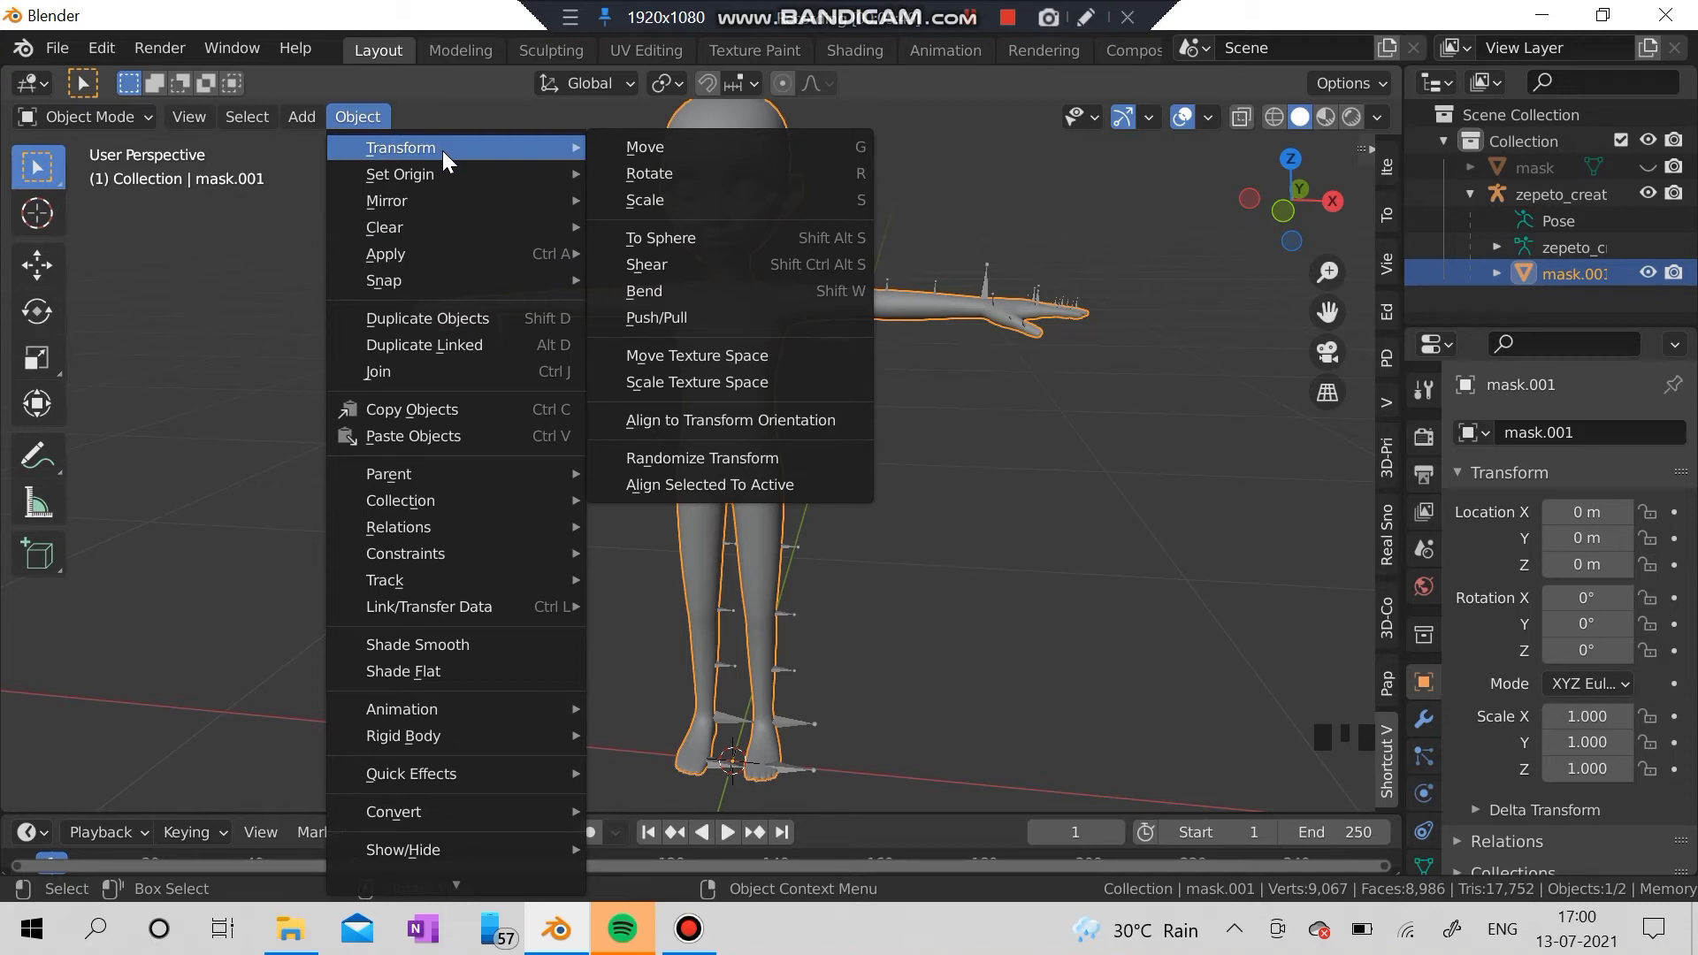
mouse_move(428, 474)
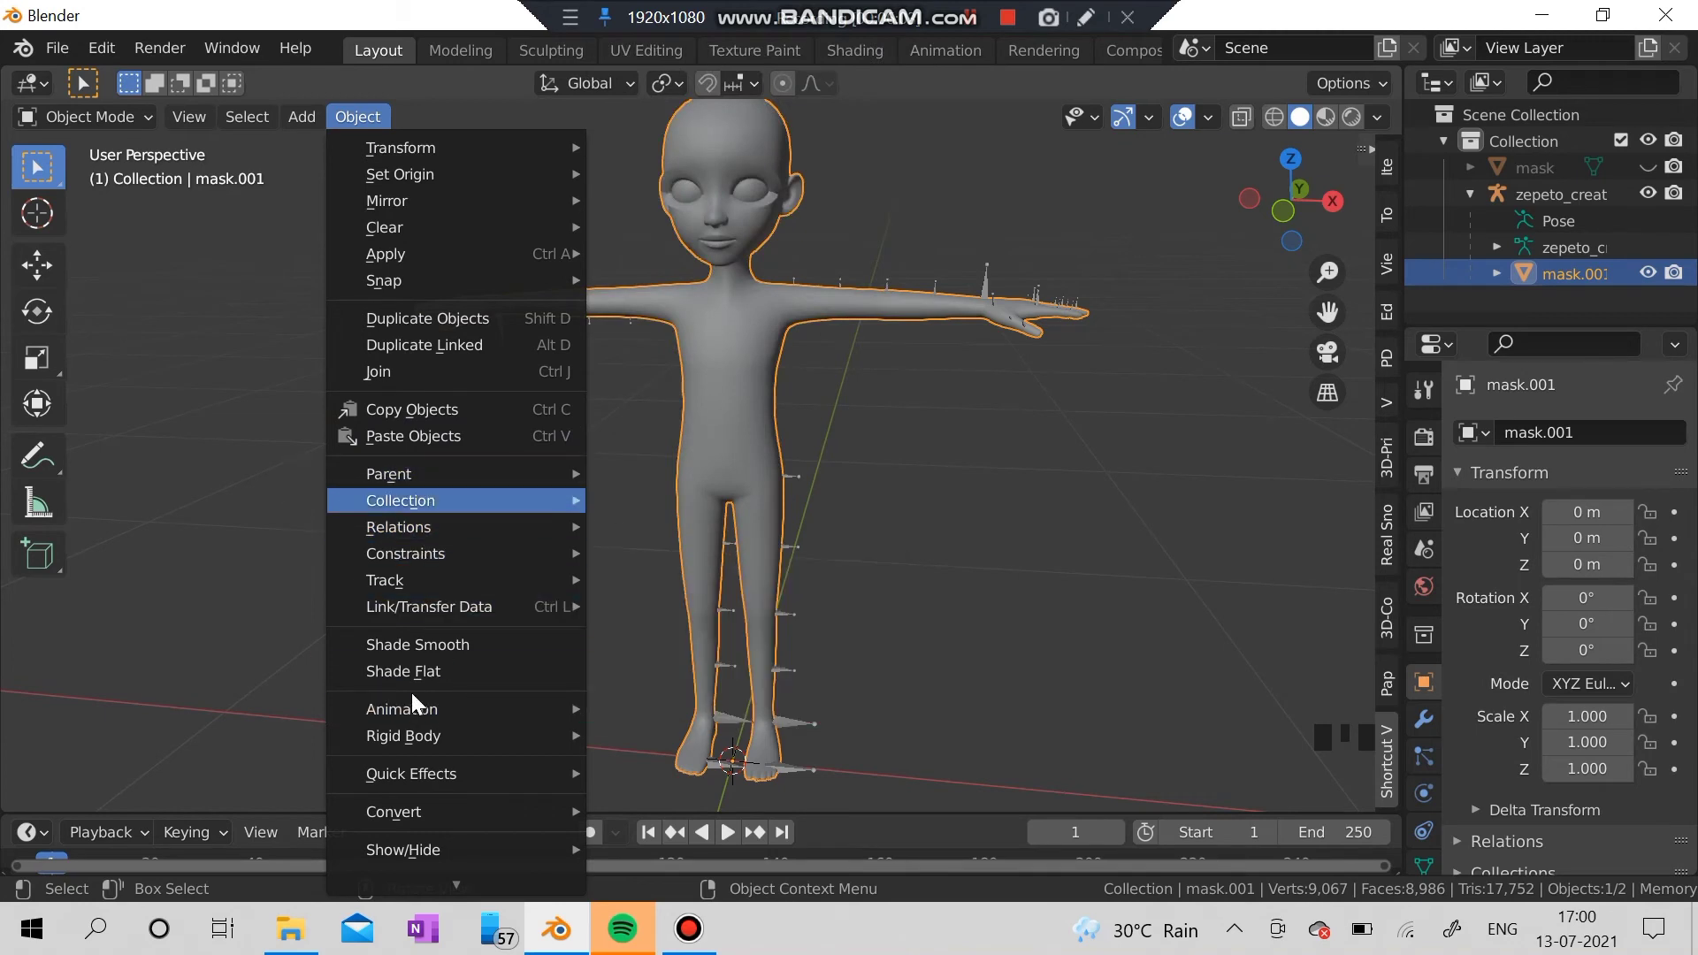
click(368, 115)
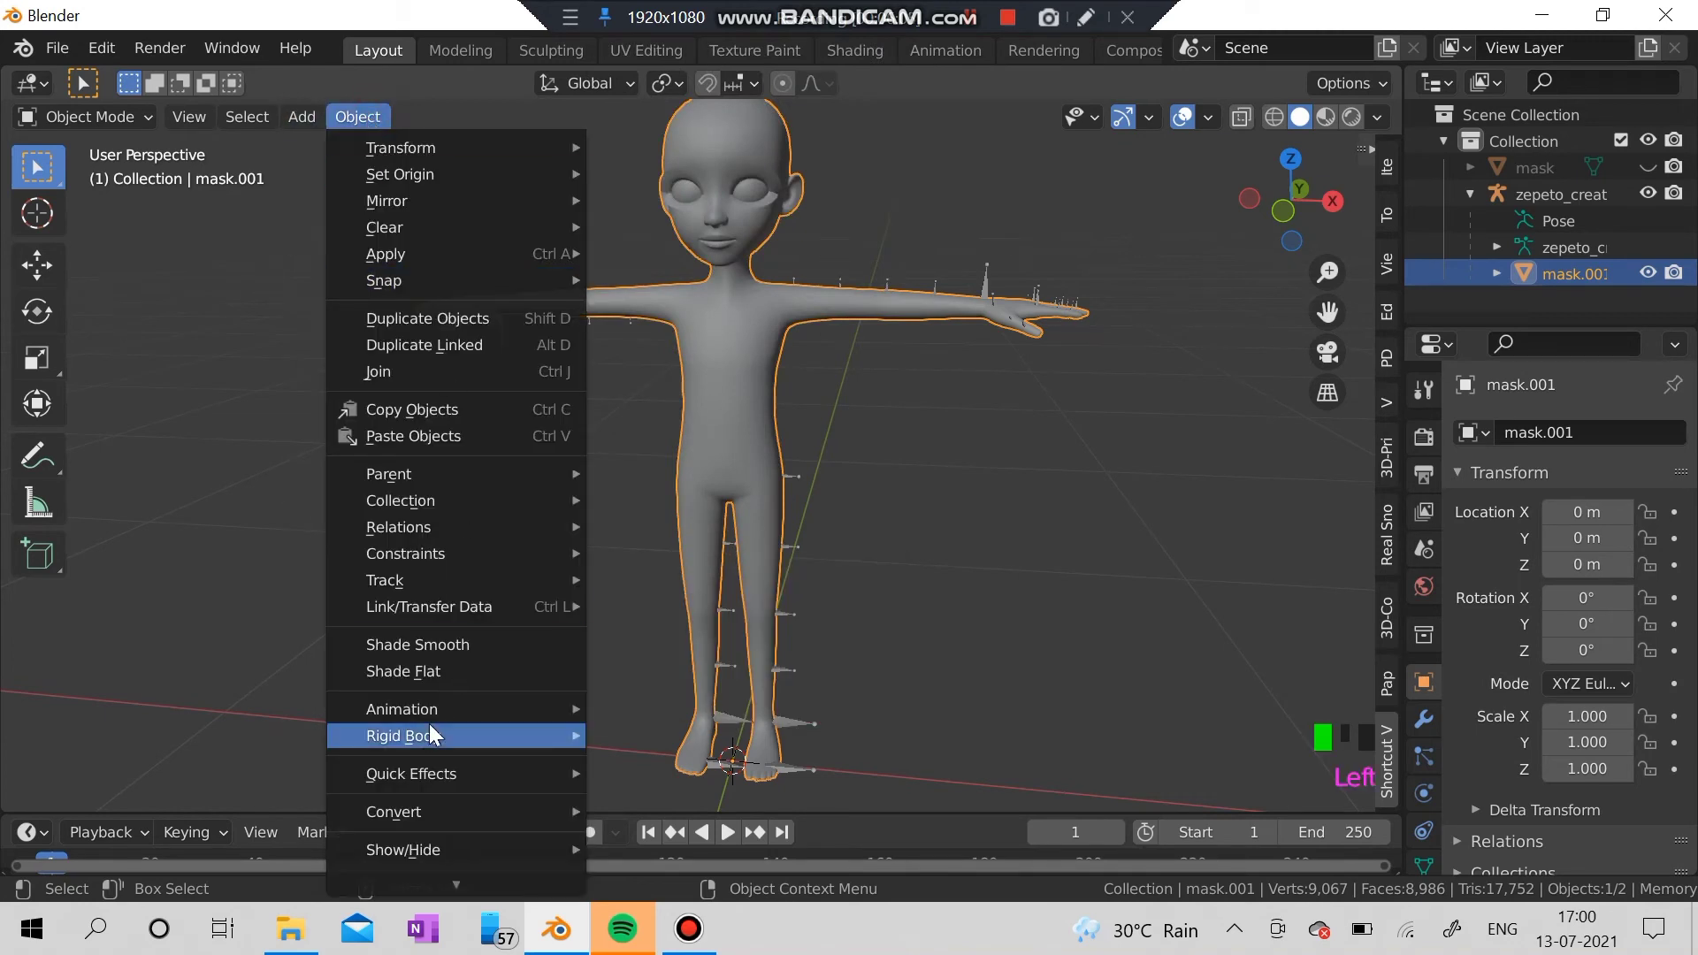
mouse_move(403, 816)
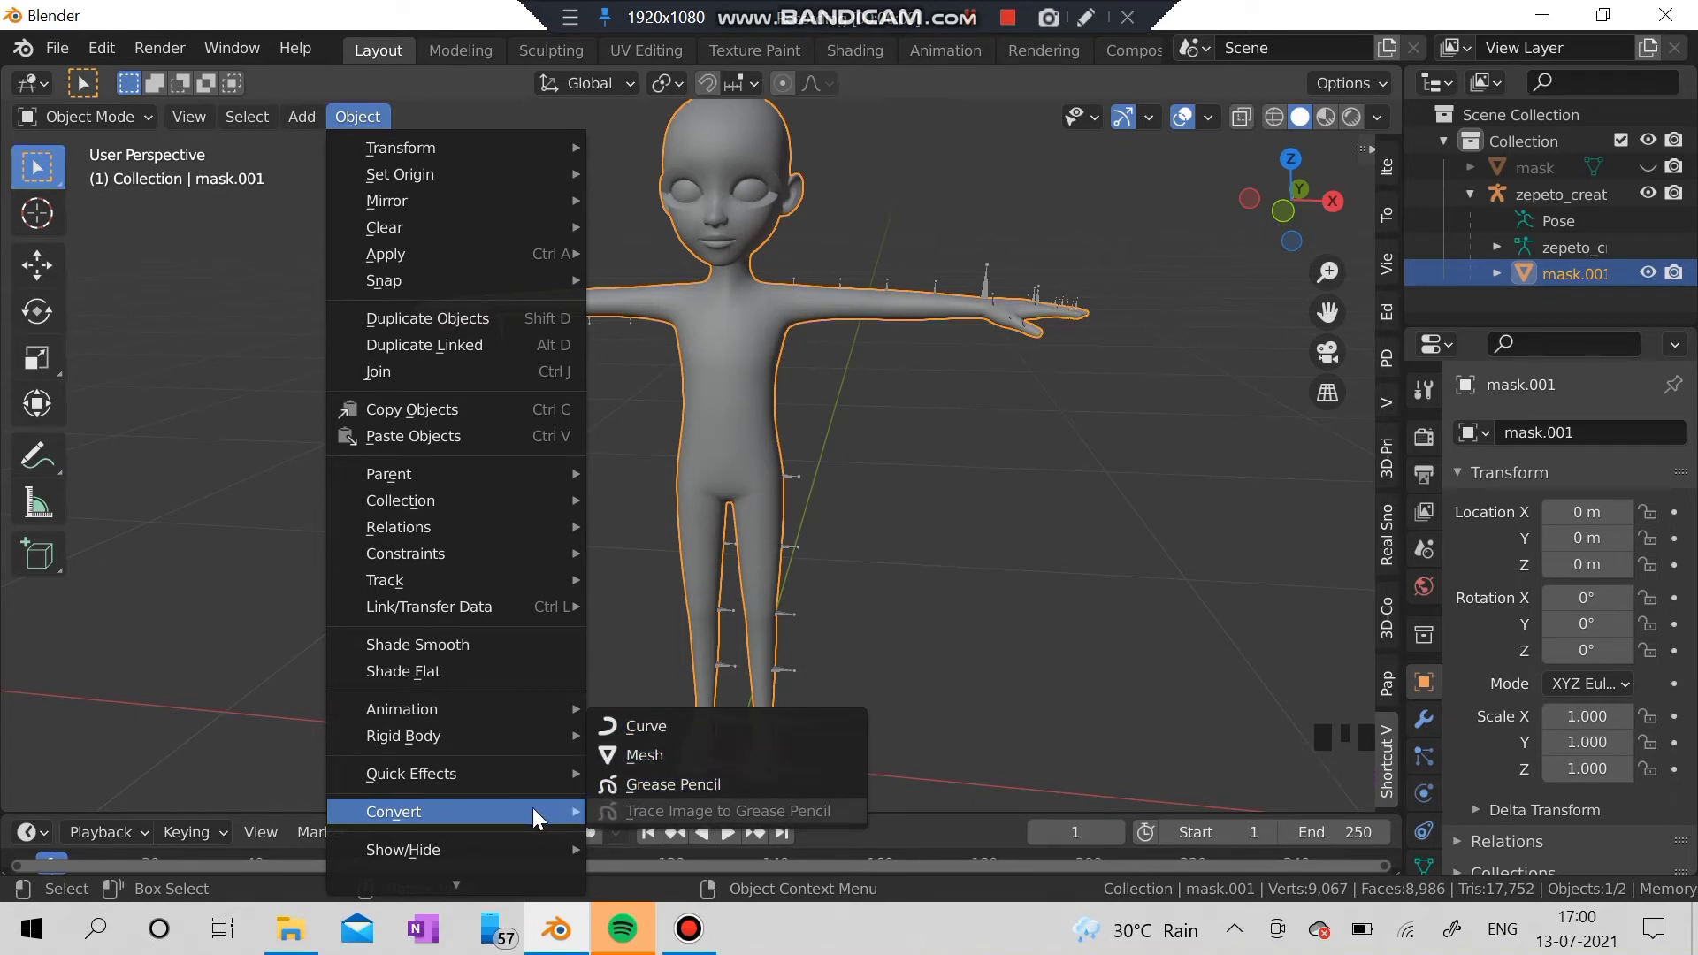
Dismiss the Lenovo Vantage notification and convert mask.001 with Object > Convert > Mesh
mouse_move(470, 782)
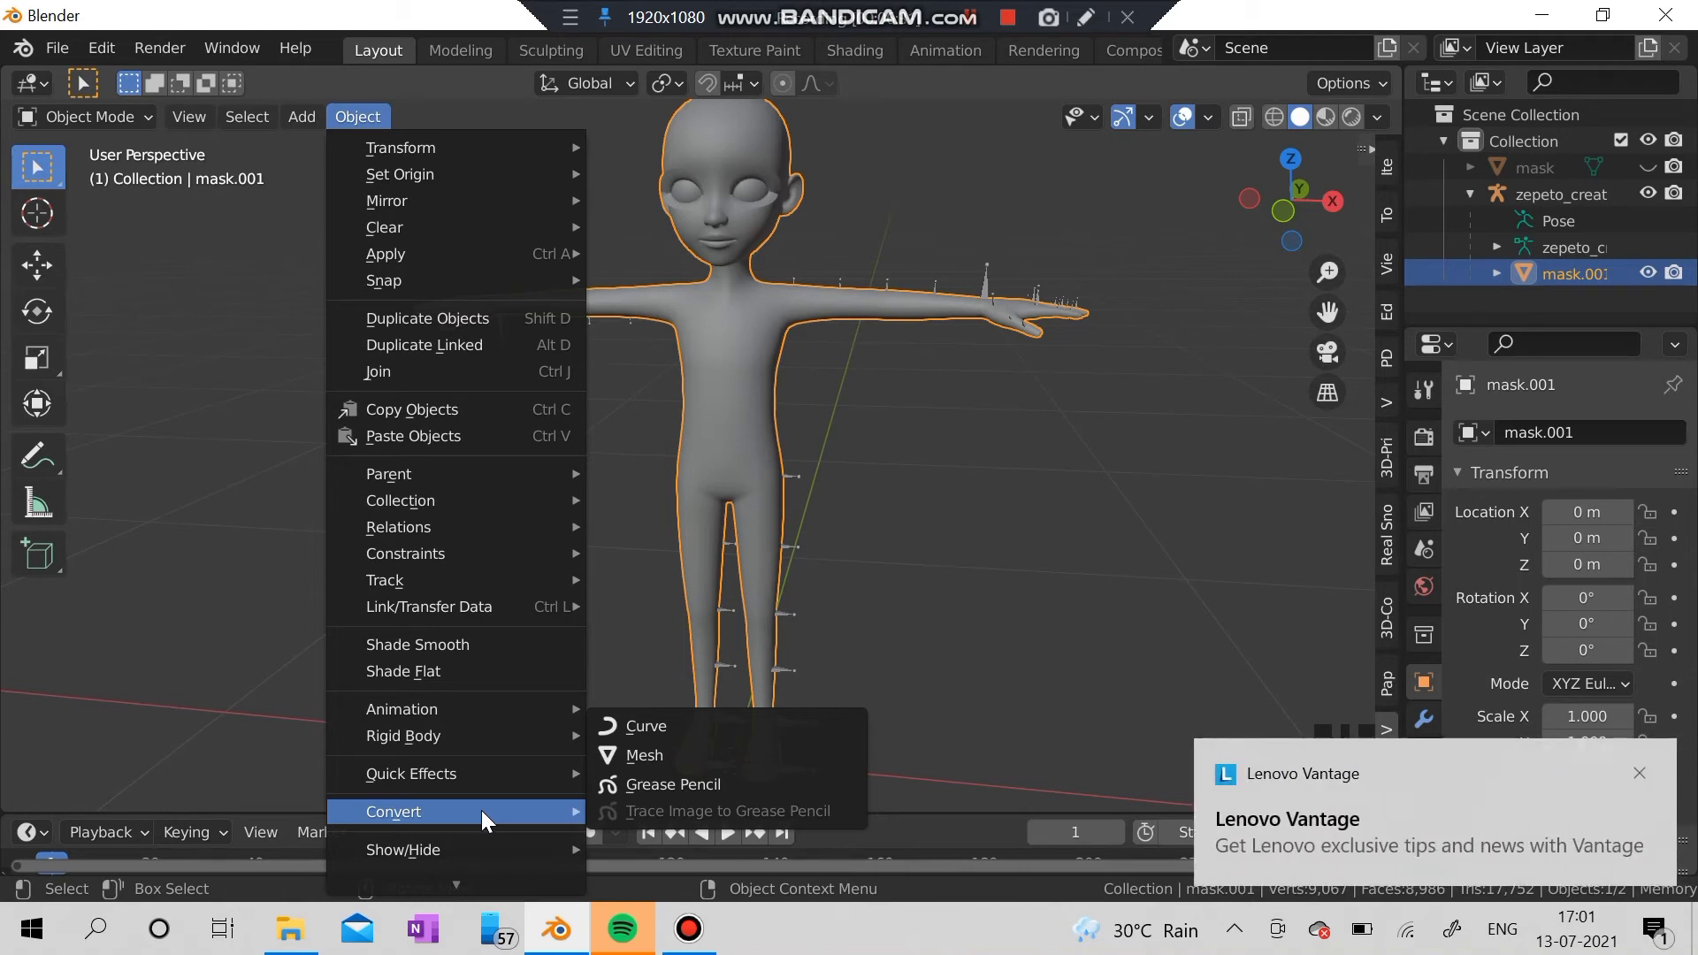
click(1639, 773)
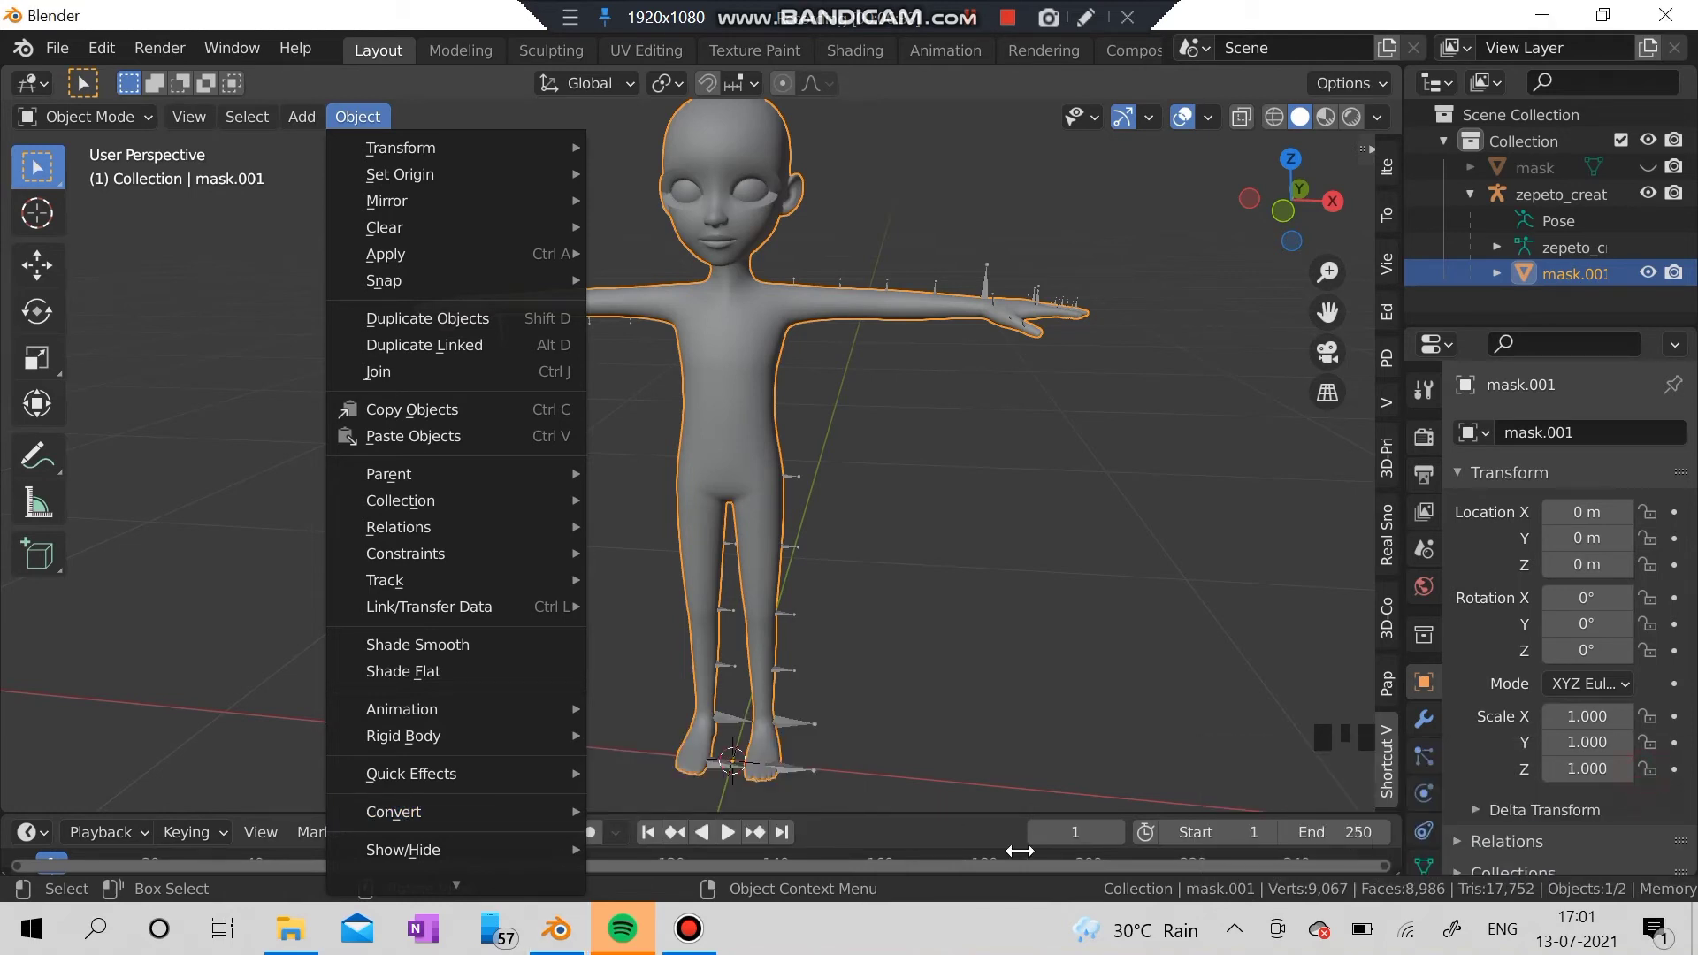
click(353, 117)
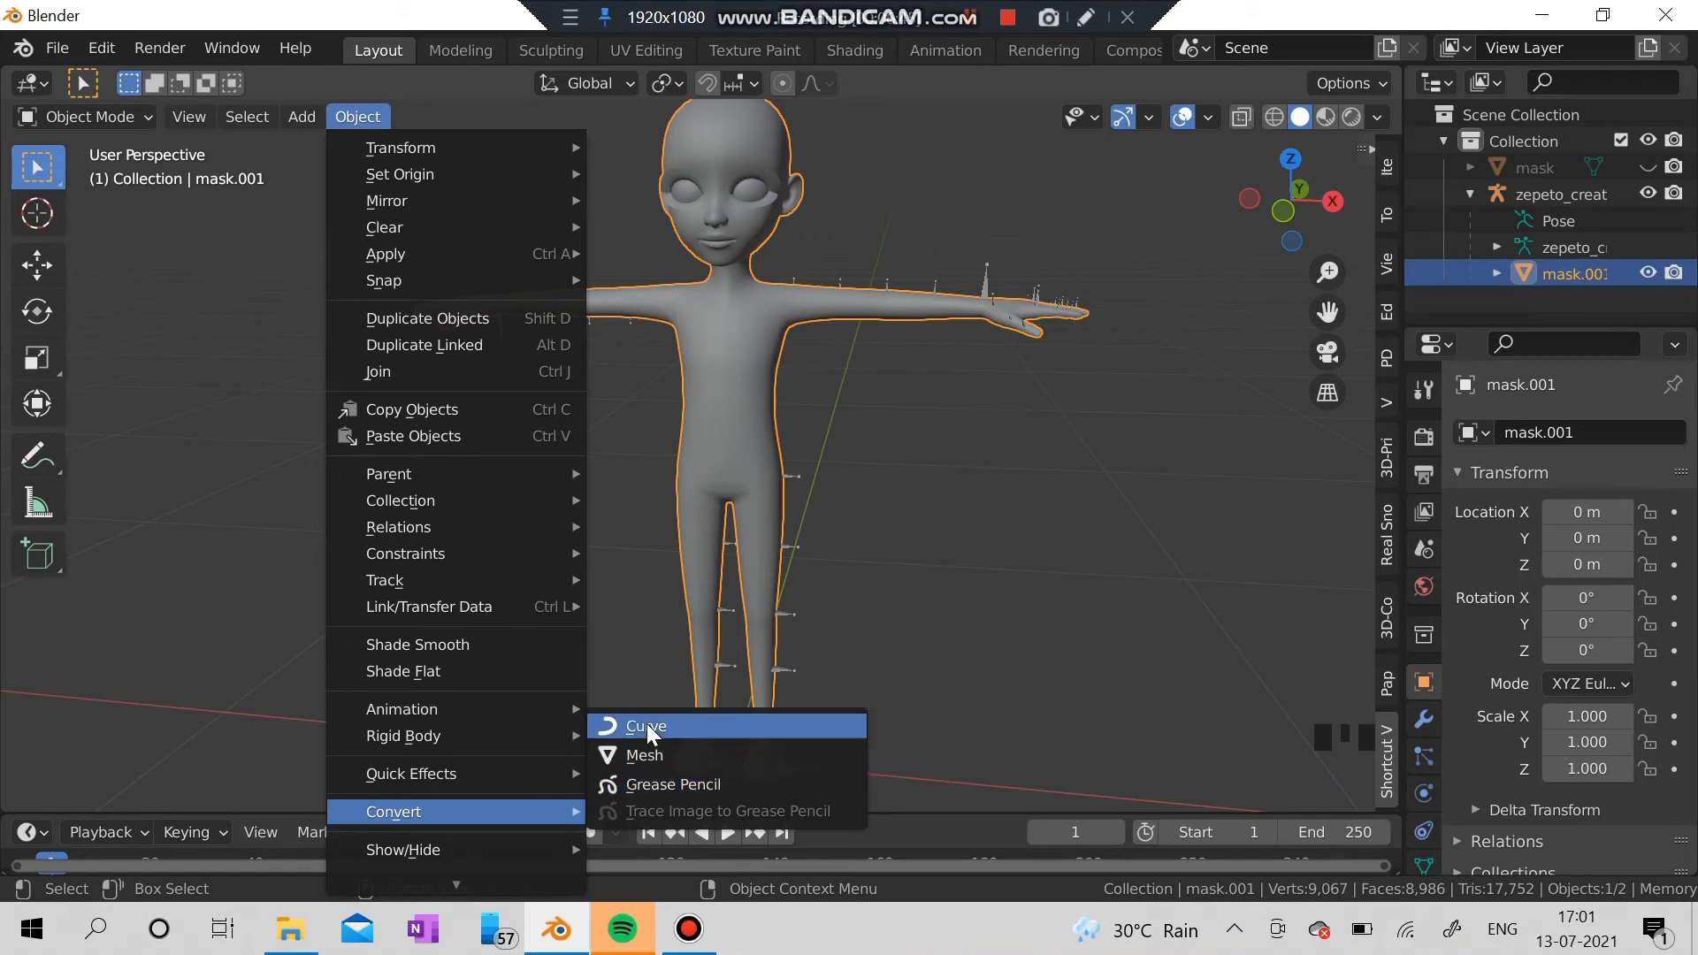
click(639, 755)
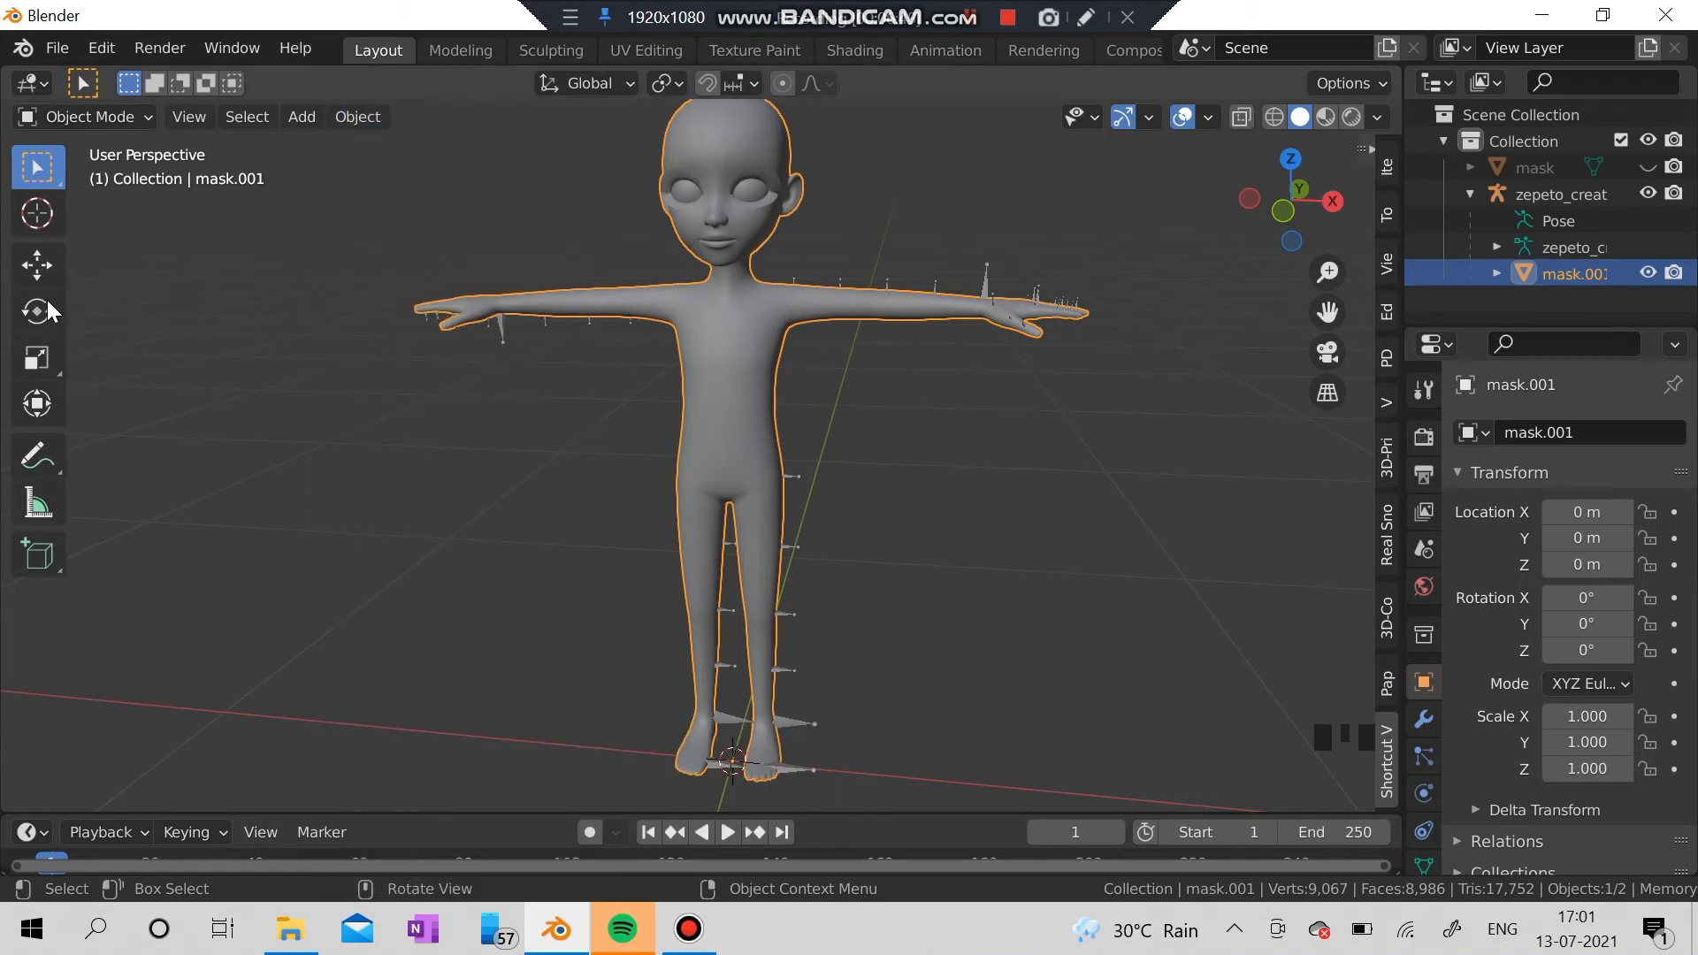
Try moving the avatar with G and along X with the Move gizmo, cancelling and undoing each move
click(37, 266)
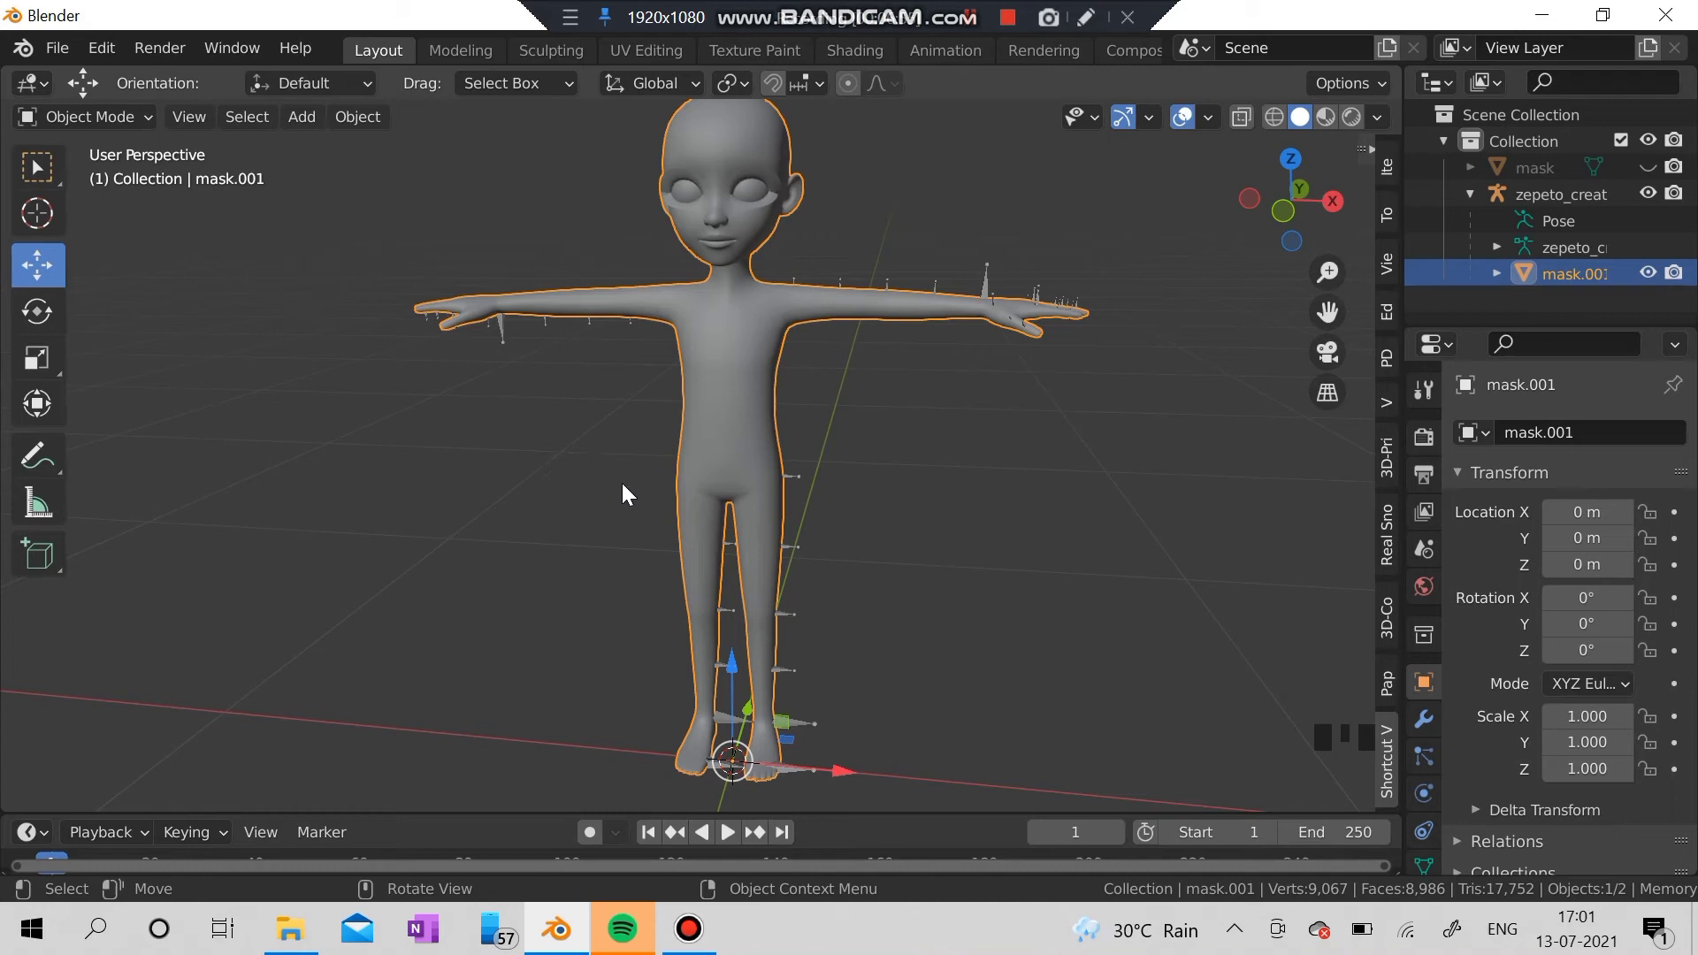
key(g)
right_click(463, 461)
click(40, 269)
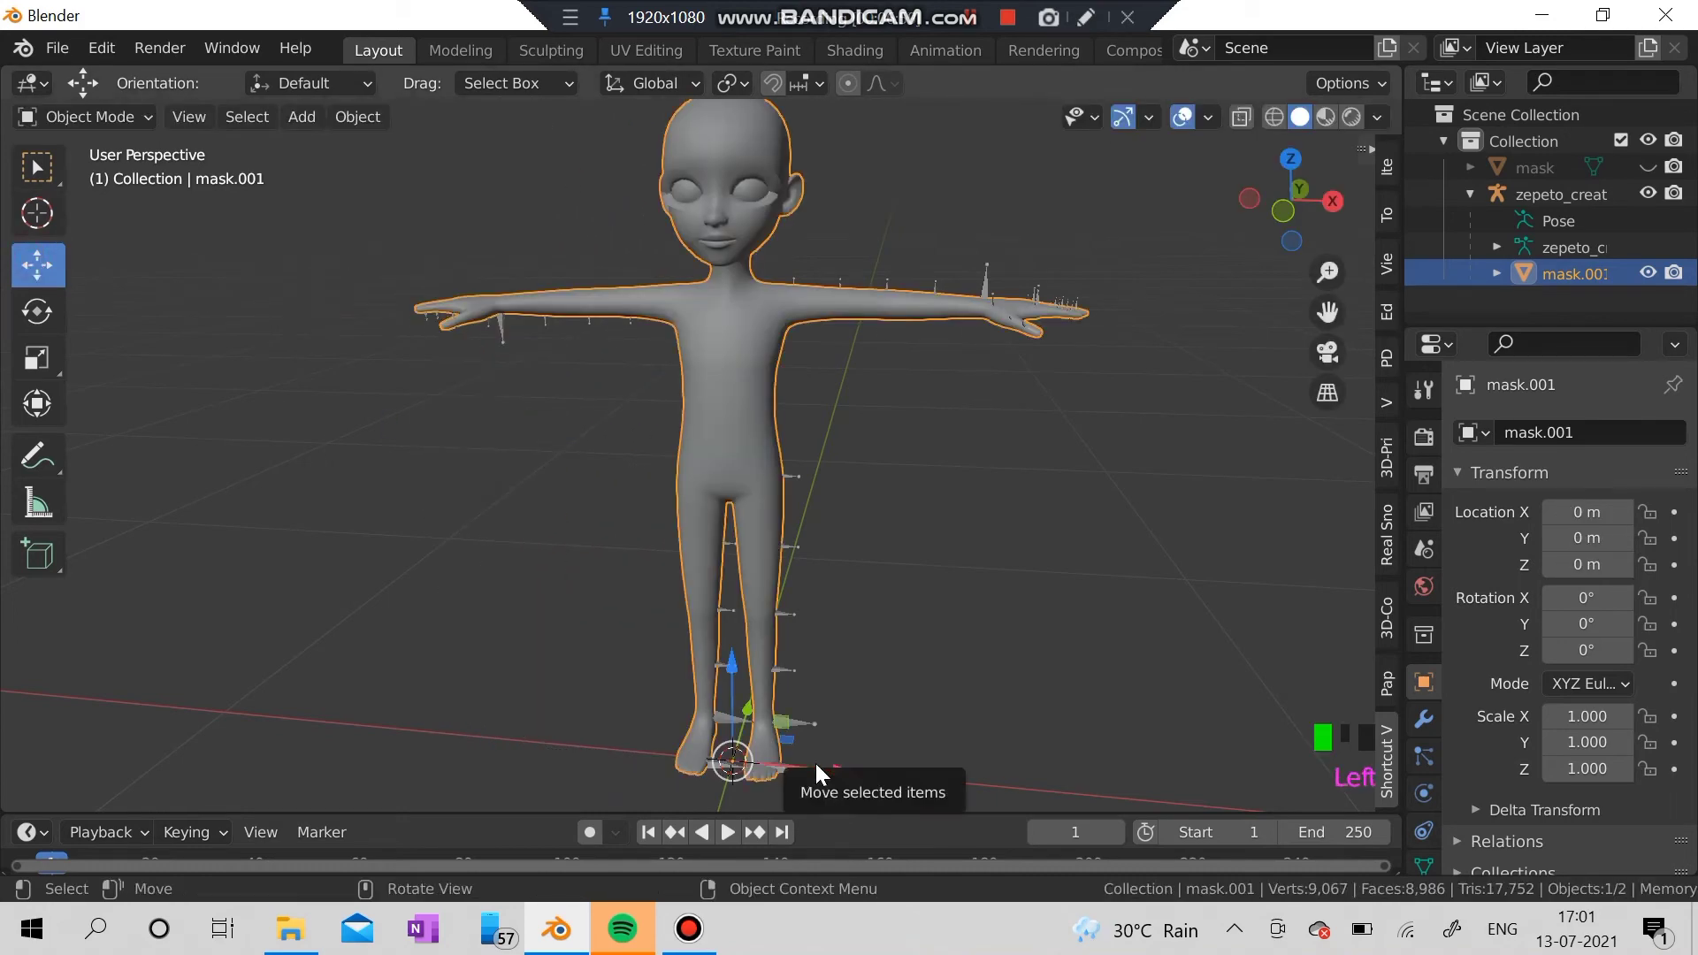
drag(816, 762, 957, 770)
right_click(959, 768)
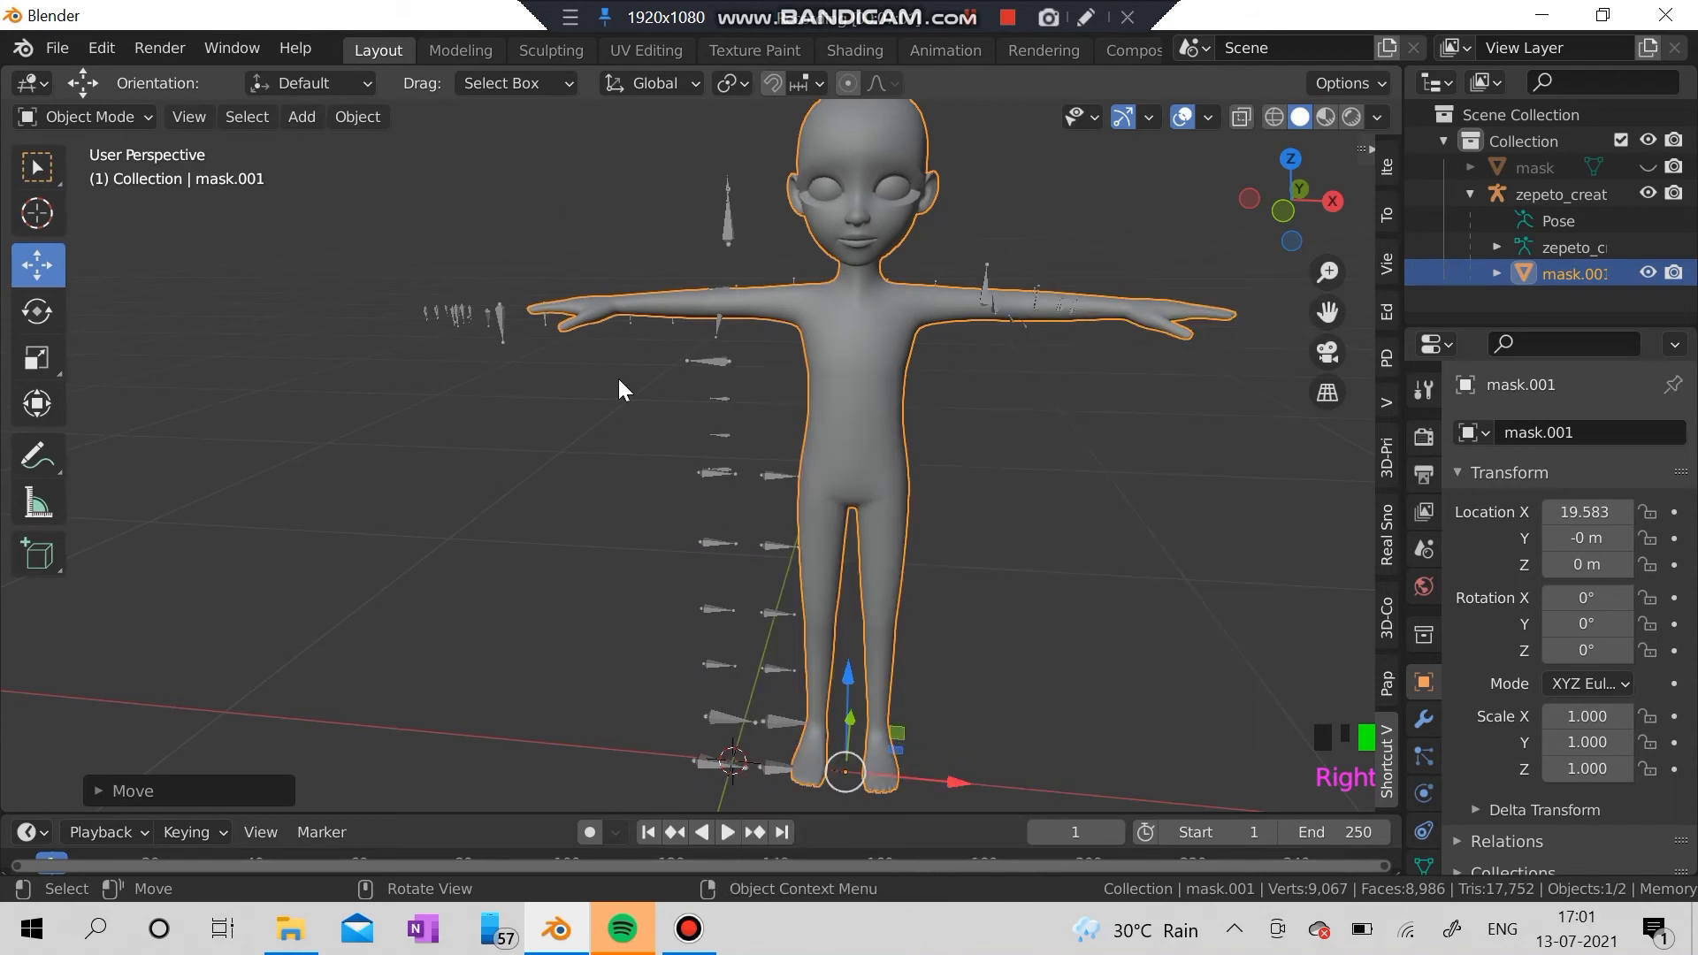
key(ctrl+z)
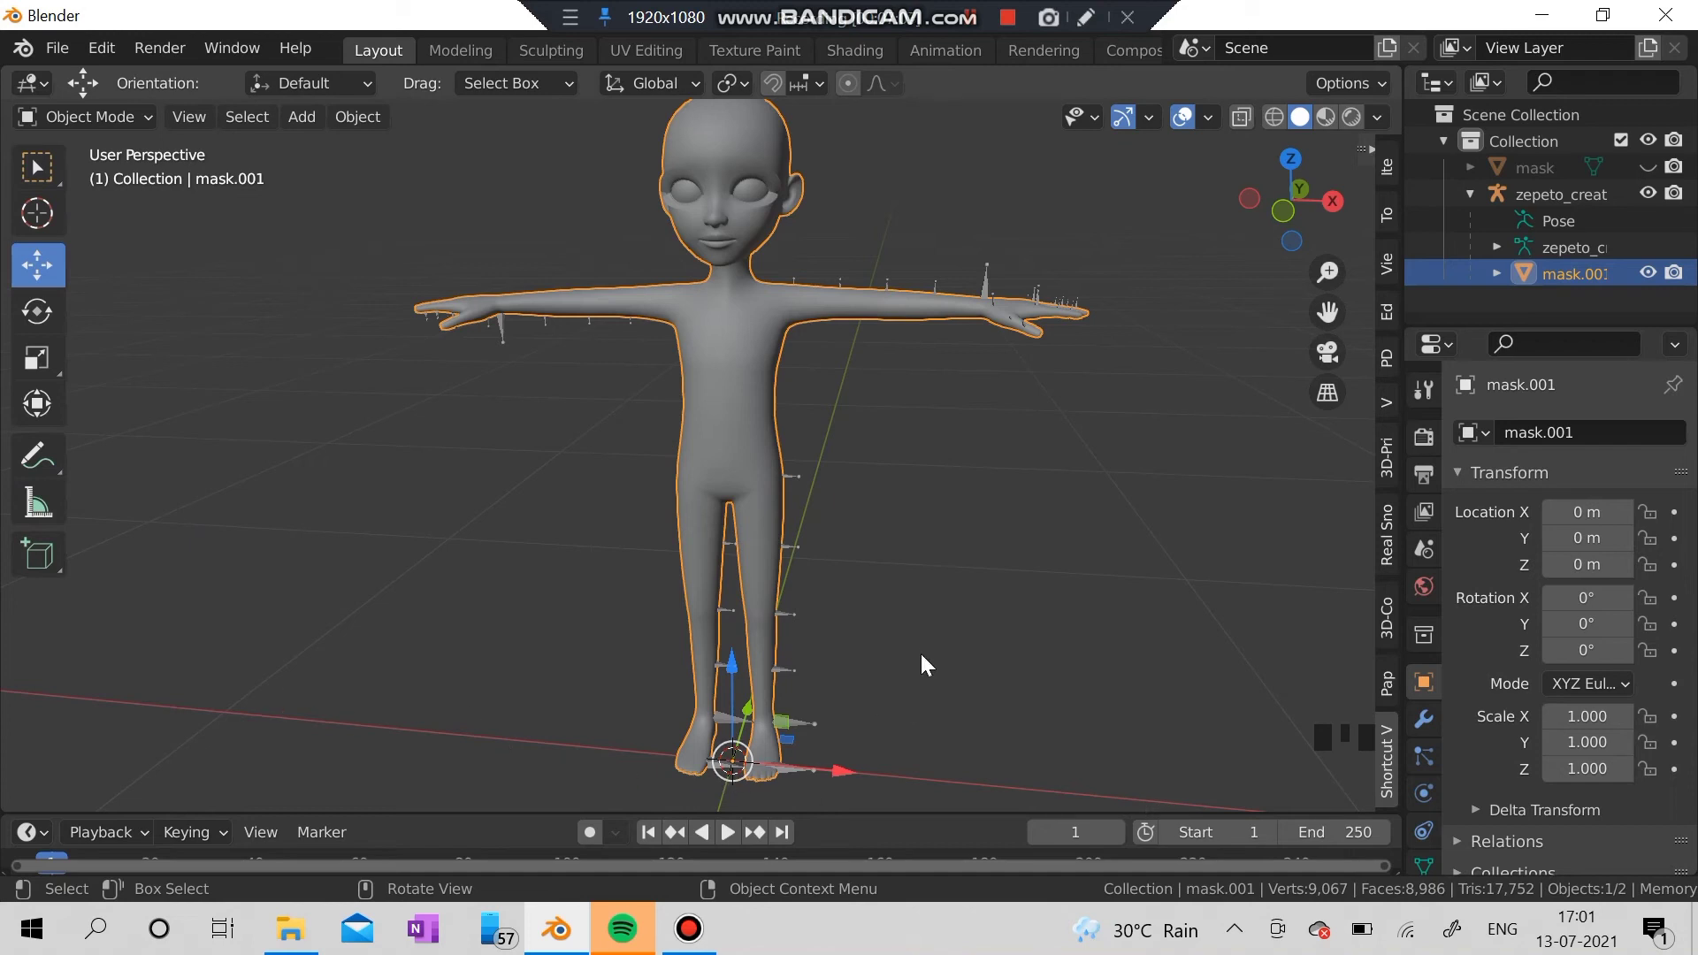
Grab the avatar once more, cancel to keep it at the origin, and pick the Rotate tool
scroll(920, 657, down, 2)
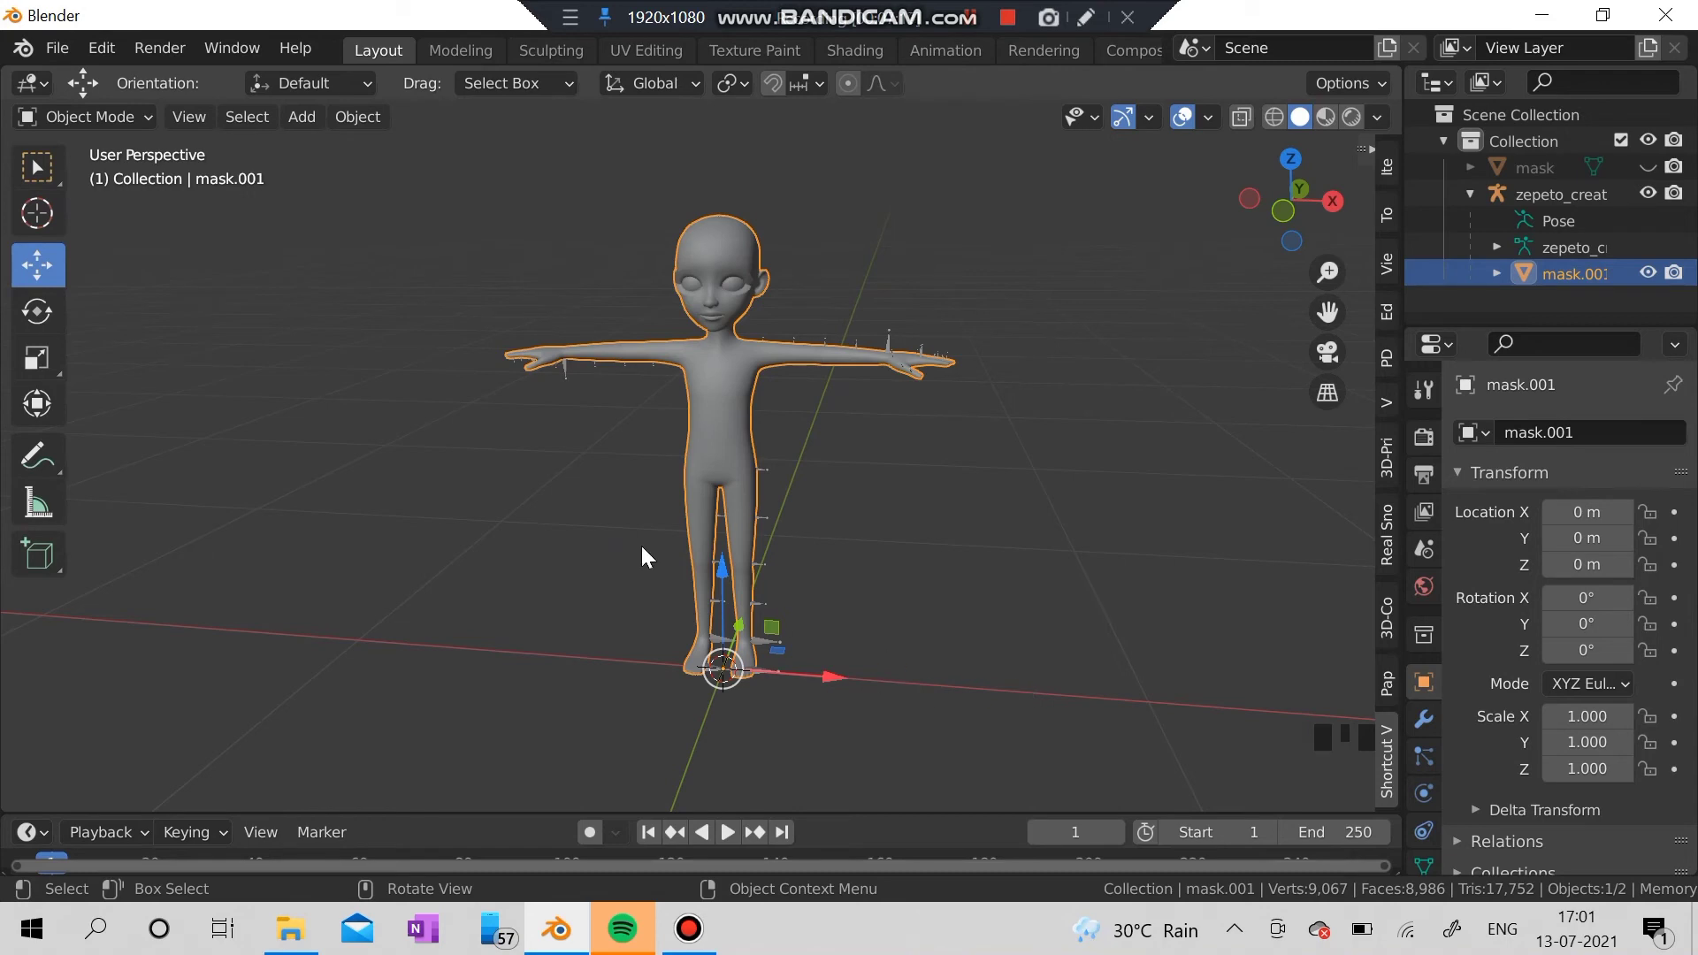
key(g)
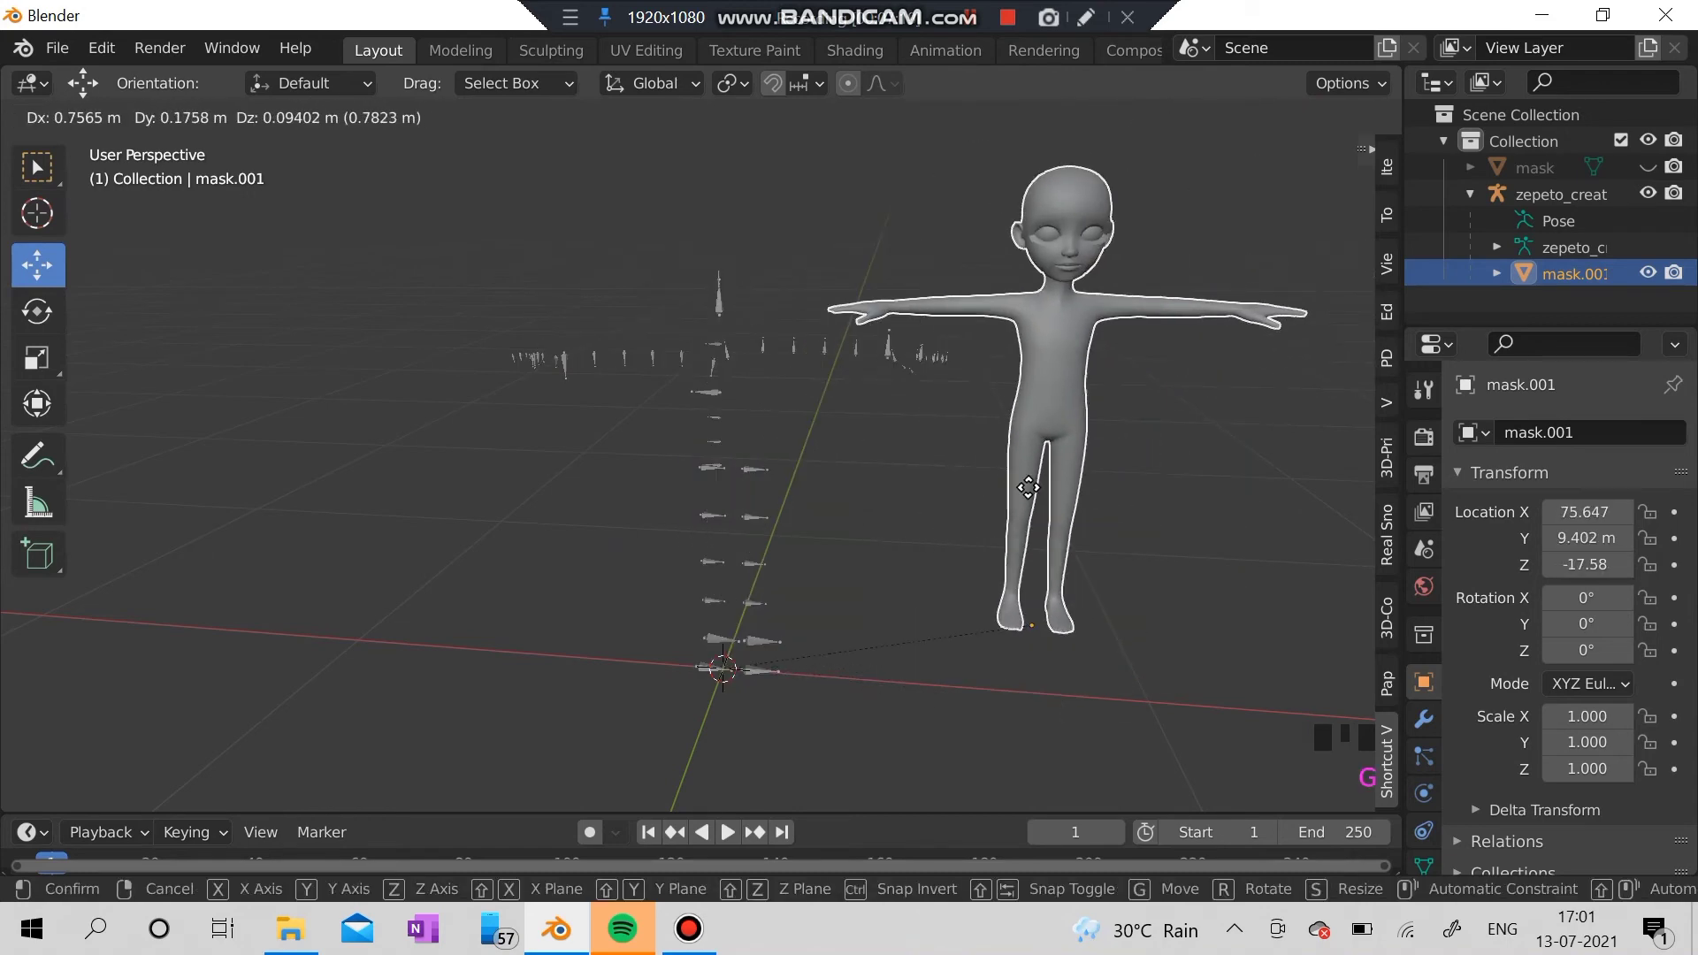
right_click(807, 466)
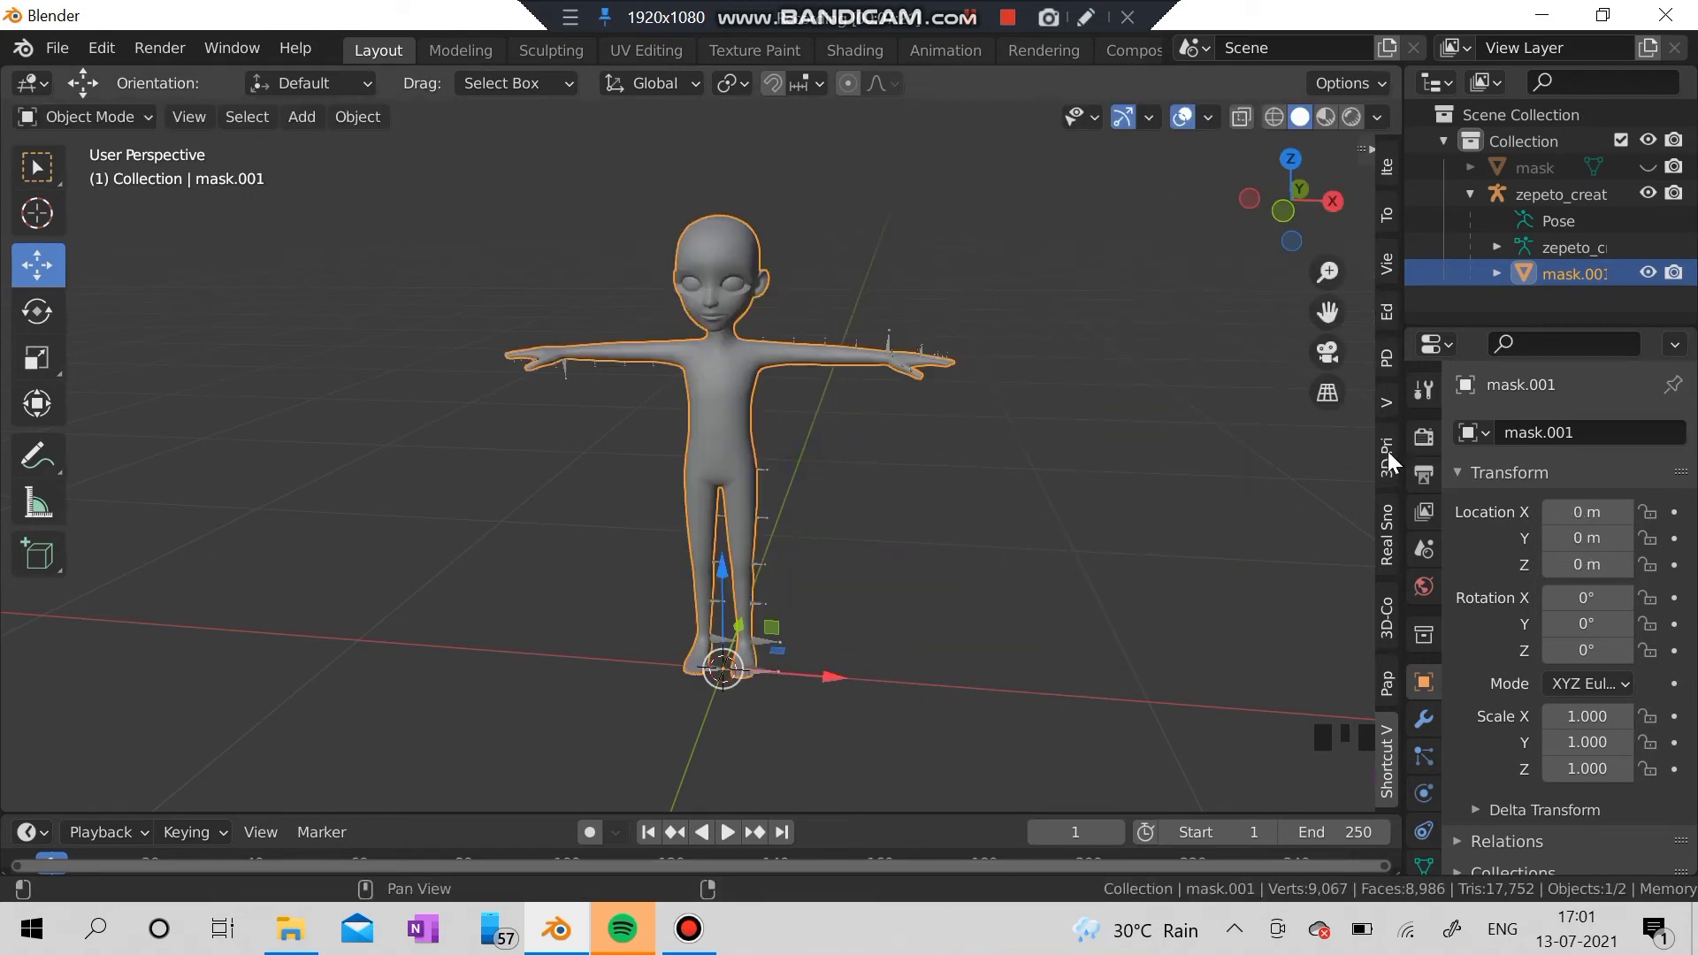
click(52, 311)
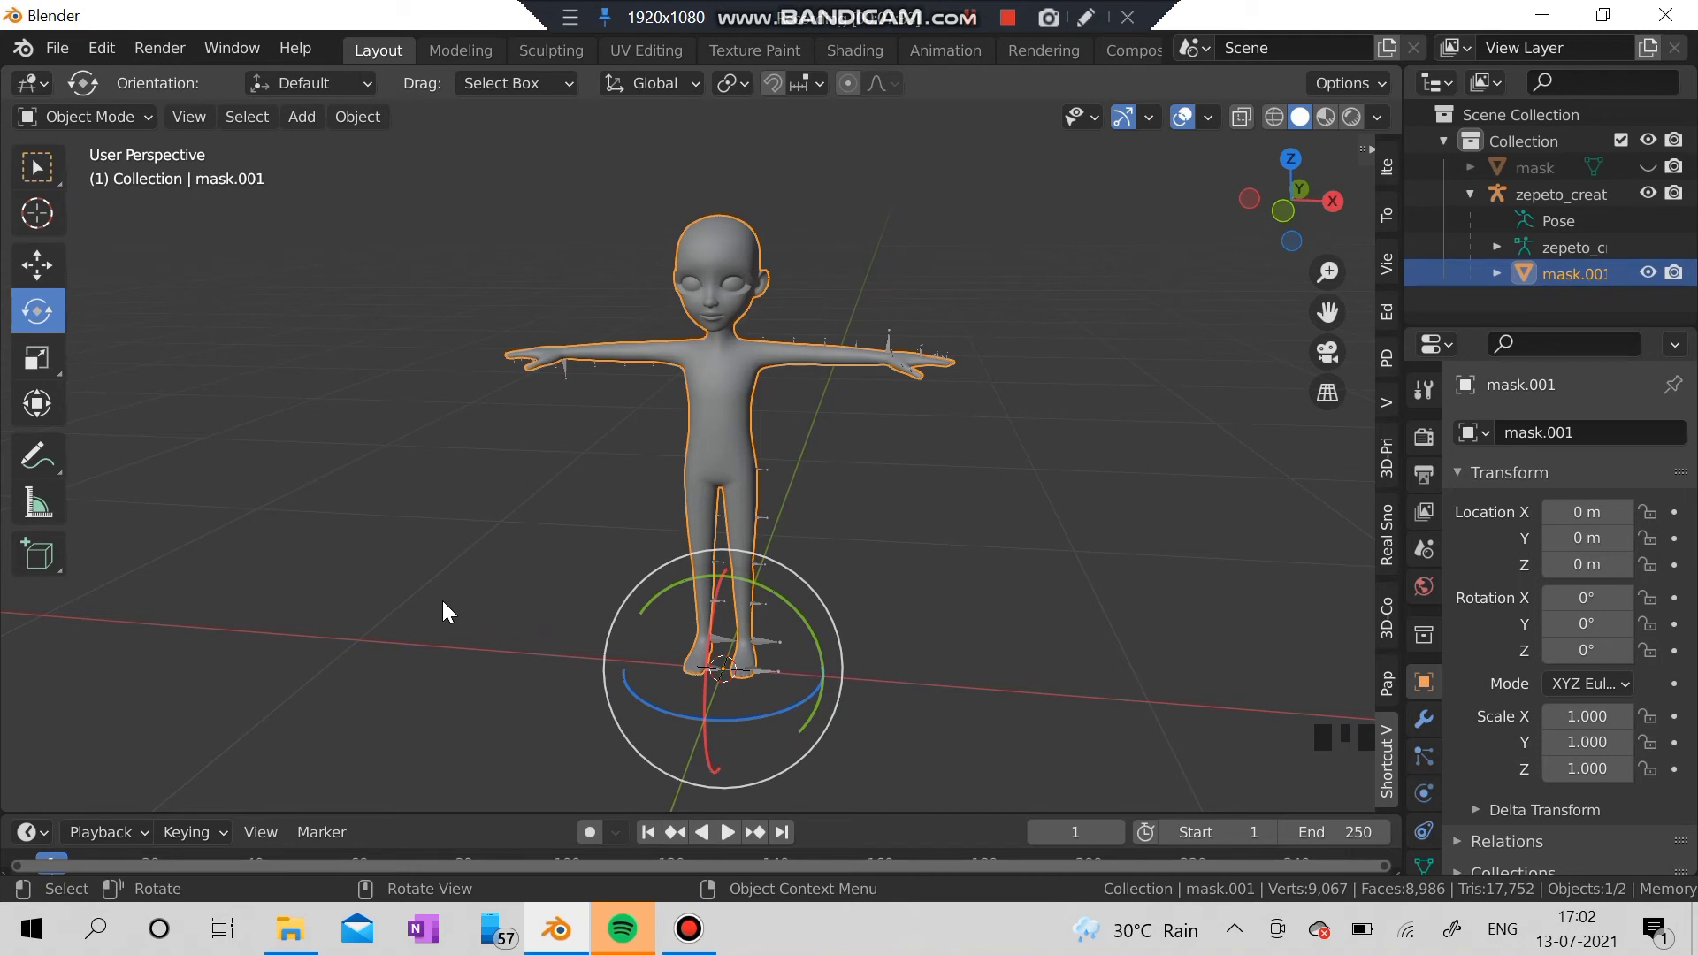
Rotate the avatar on the X ring and undo, cancel a free R rotation, then pick the Scale tool
scroll(953, 645, down, 2)
middle_drag(953, 645, 978, 612)
scroll(778, 566, up, 3)
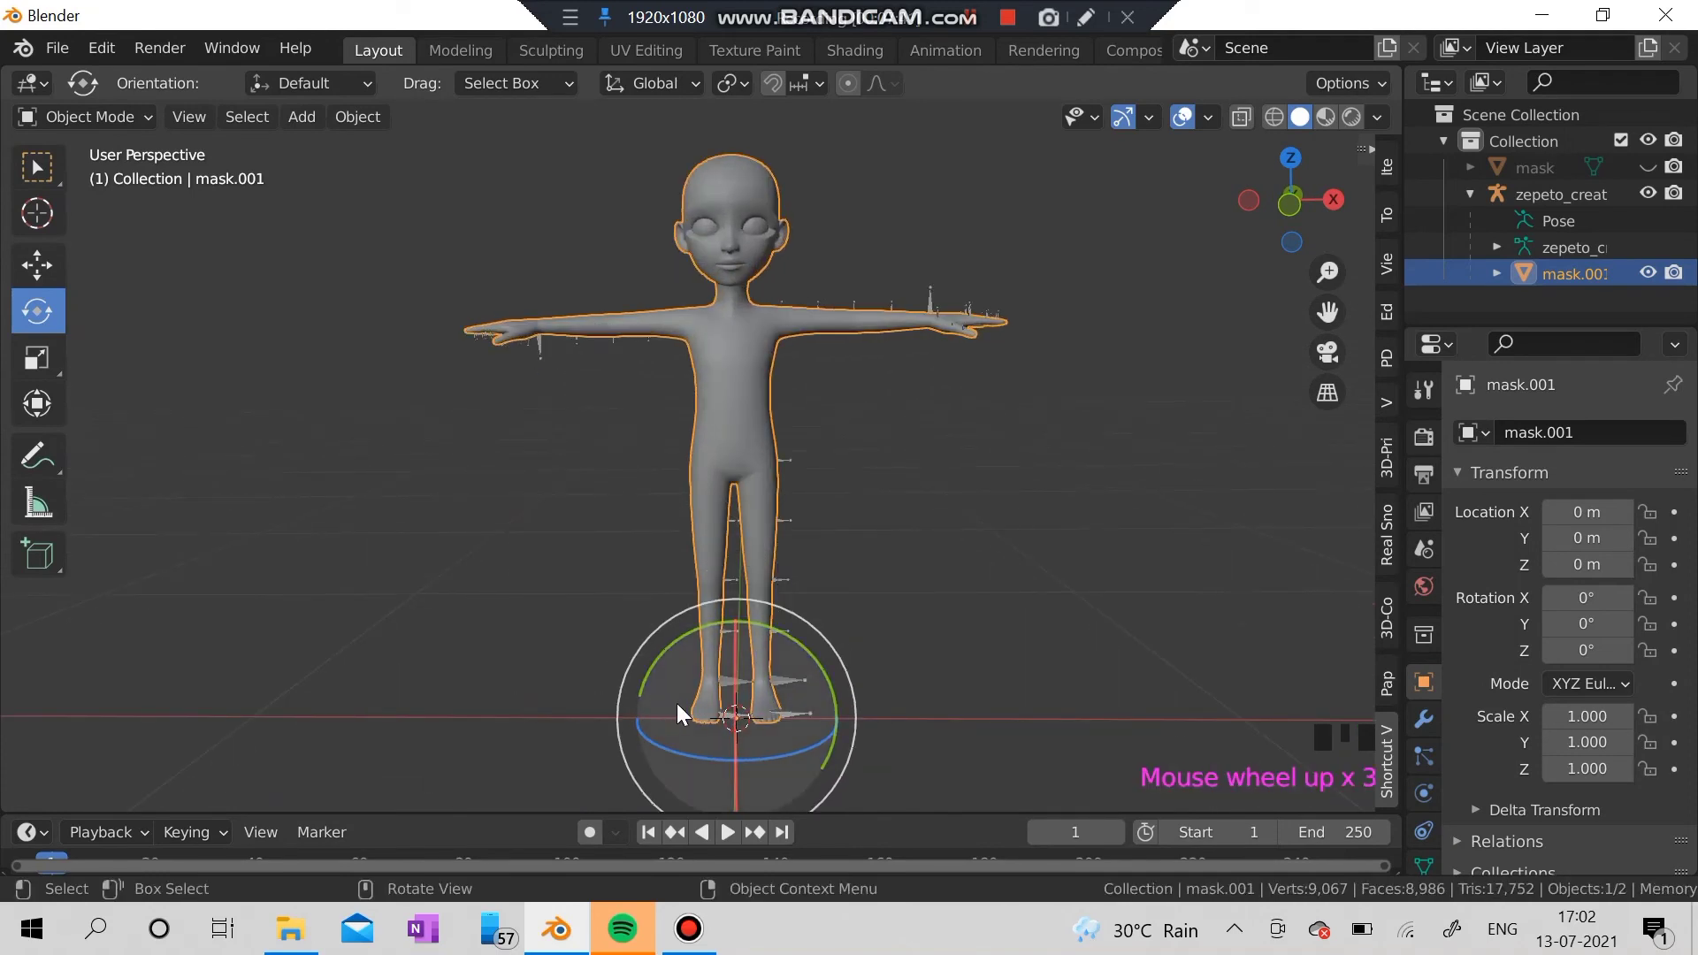
mouse_move(734, 637)
mouse_down()
mouse_move(741, 798)
mouse_move(736, 634)
mouse_up()
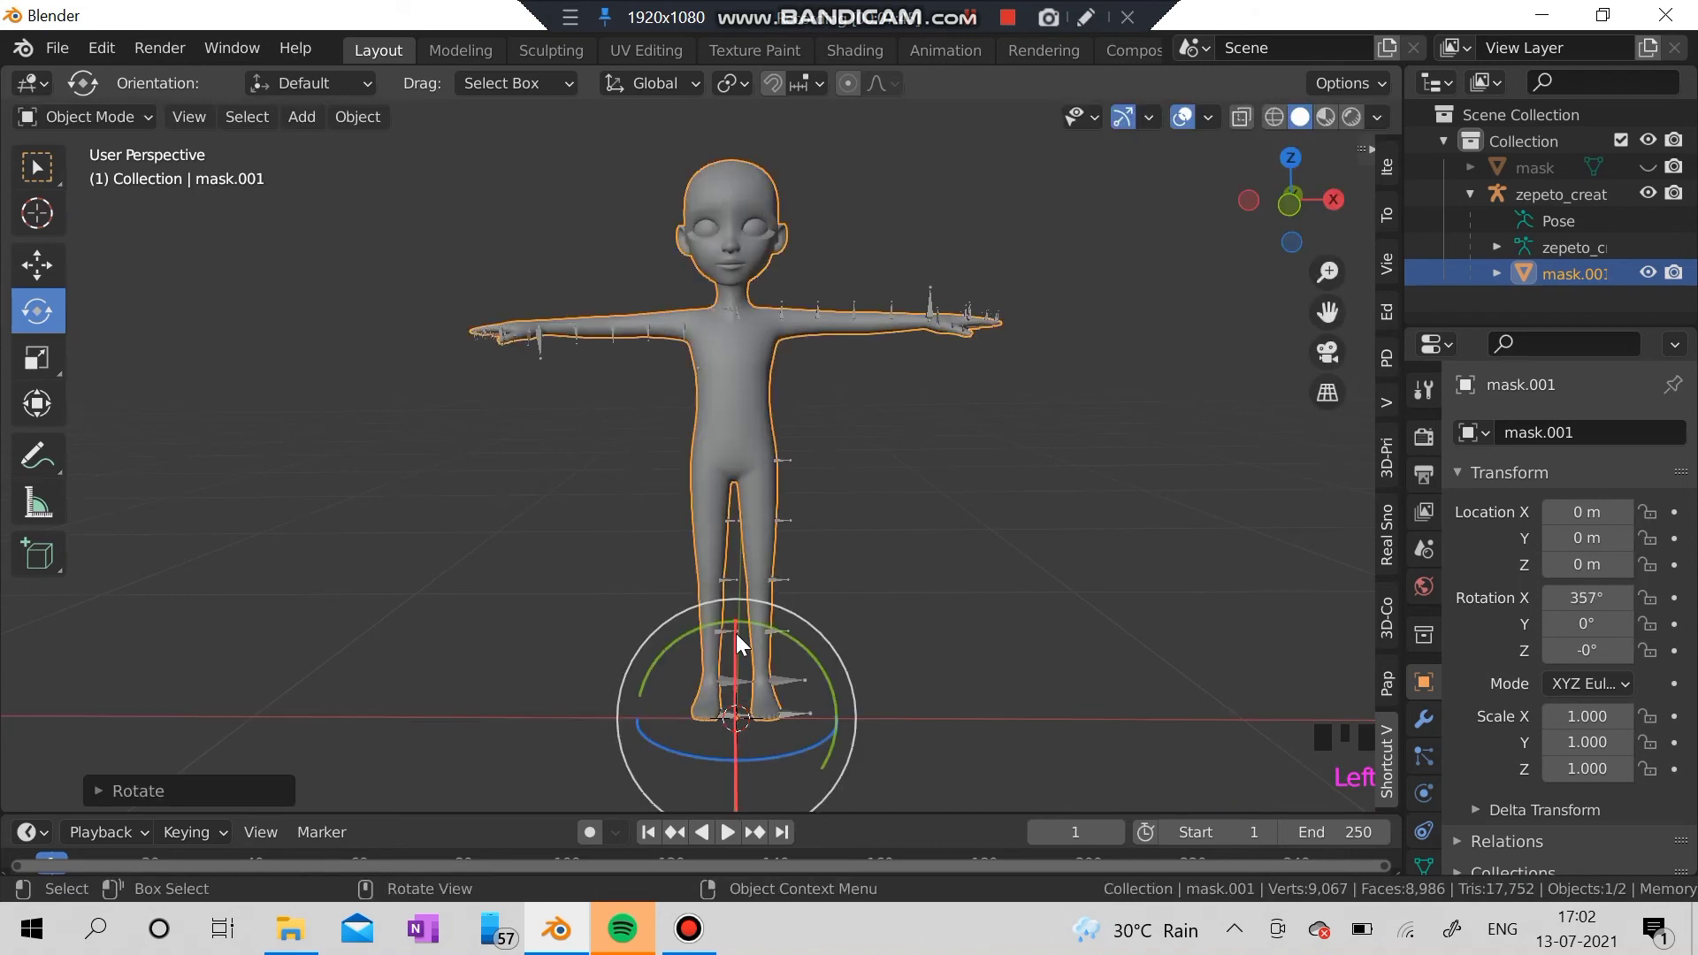
key(ctrl+z)
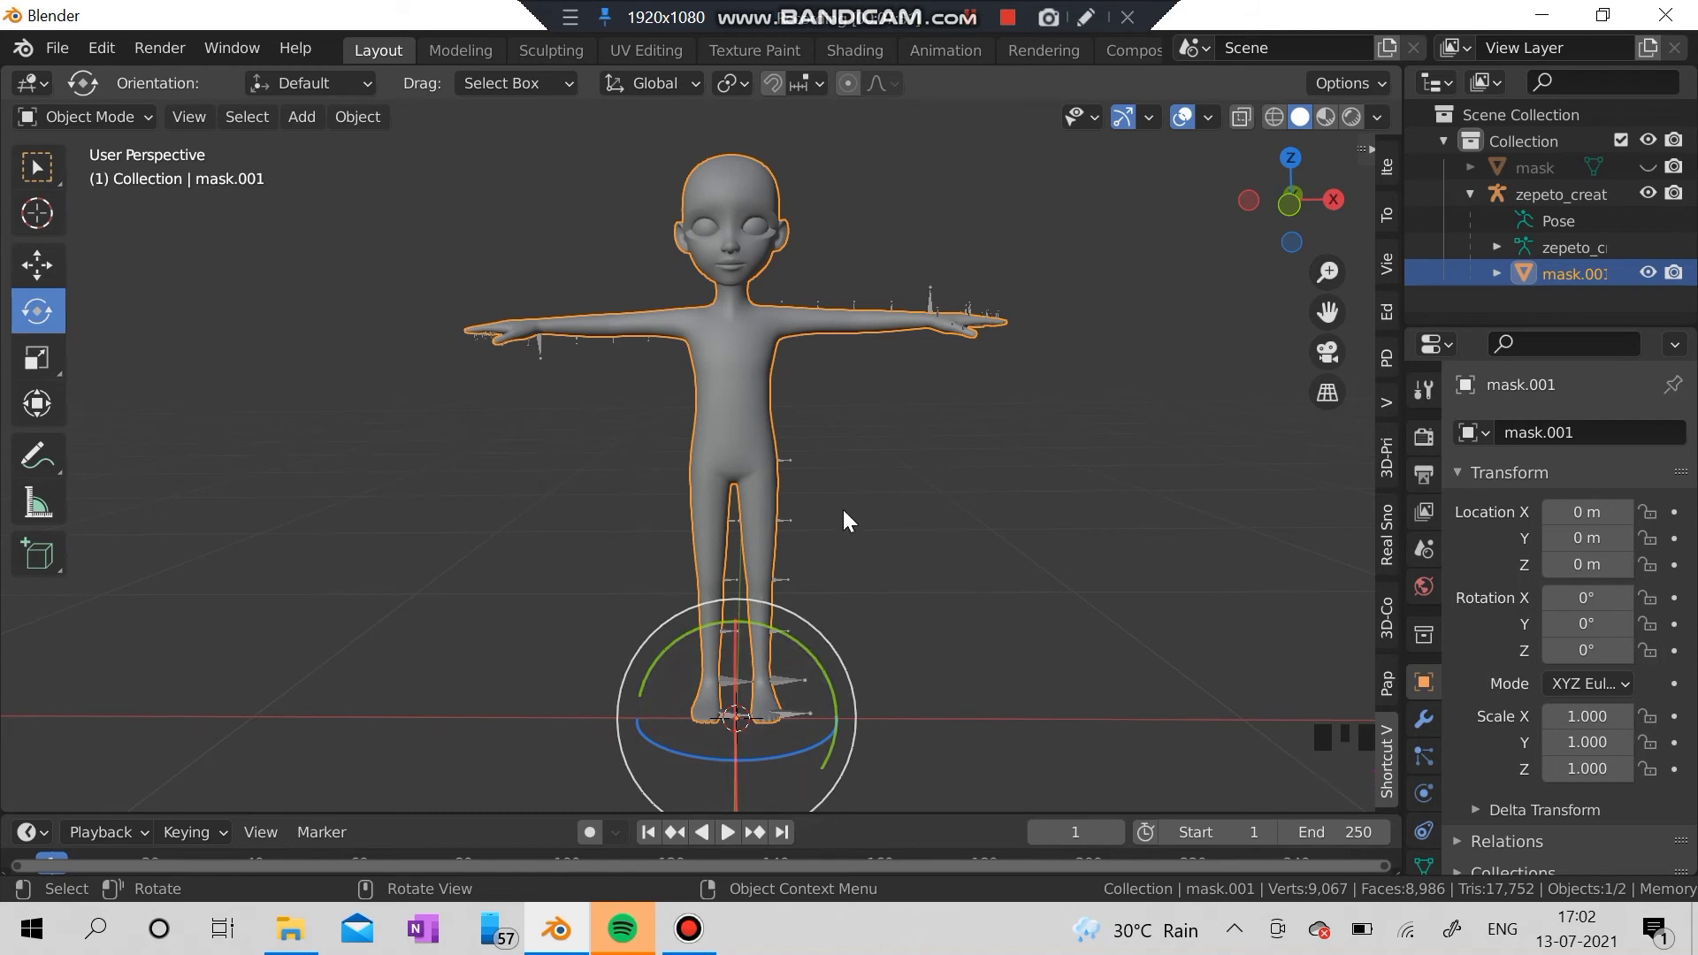
key(r)
right_click(1150, 478)
click(46, 359)
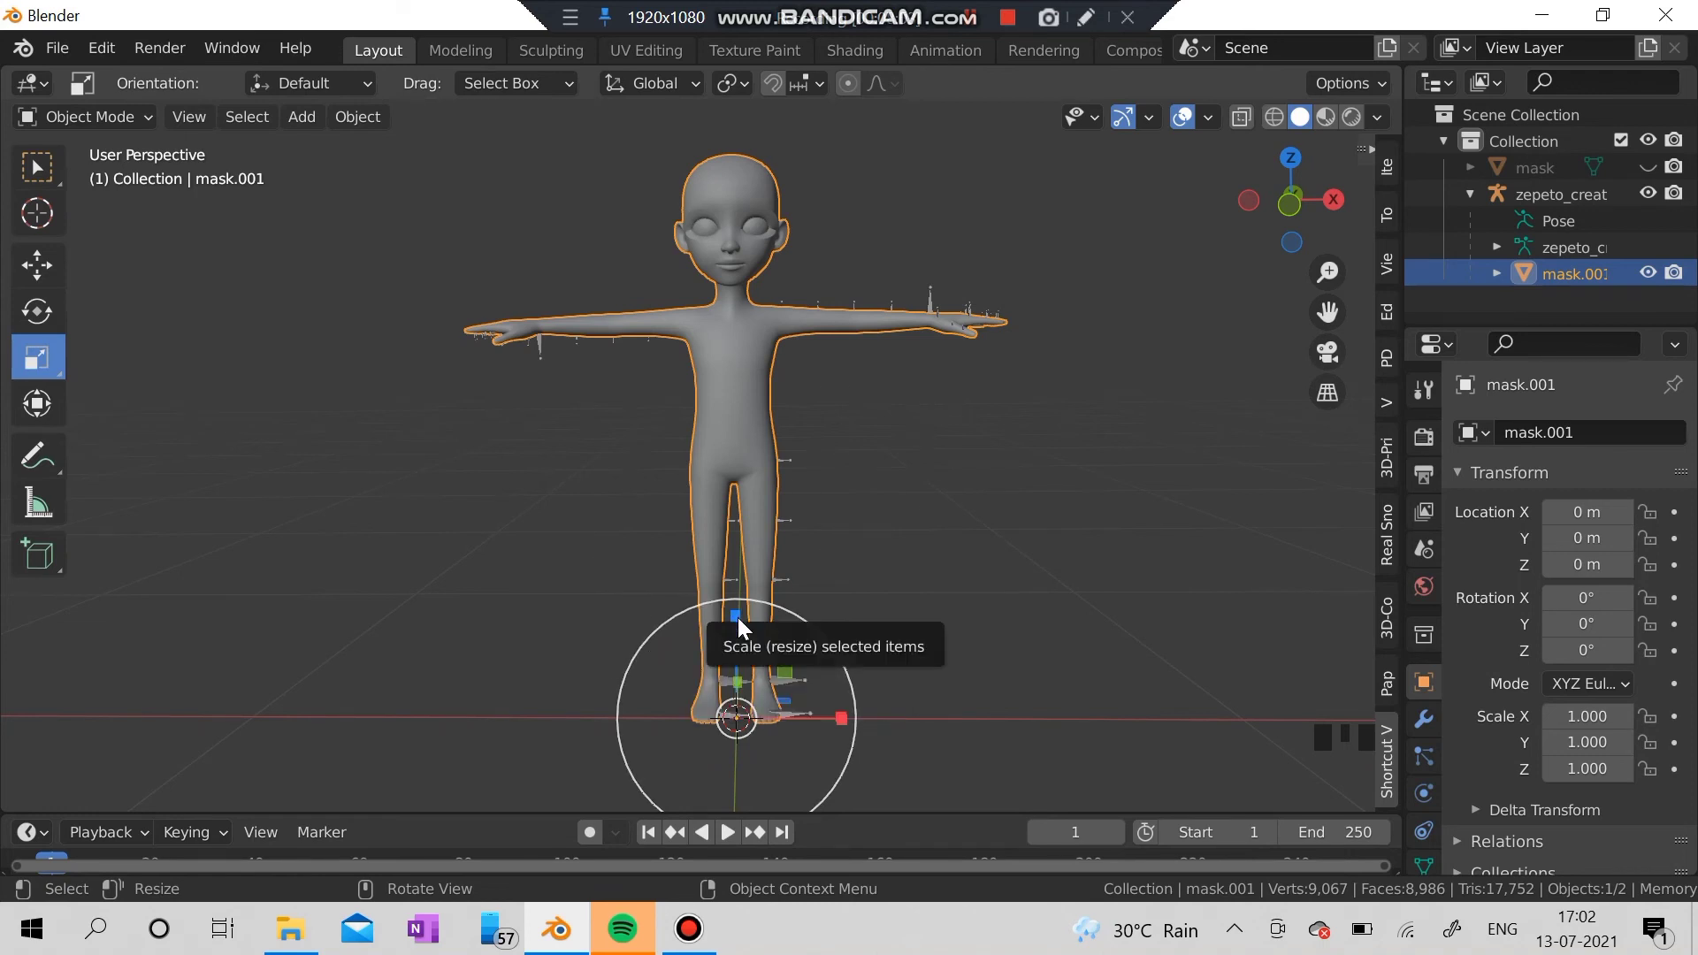
Stretch the avatar along Y and undo, then cancel a uniform S scale to keep 1.000
drag(737, 614, 736, 418)
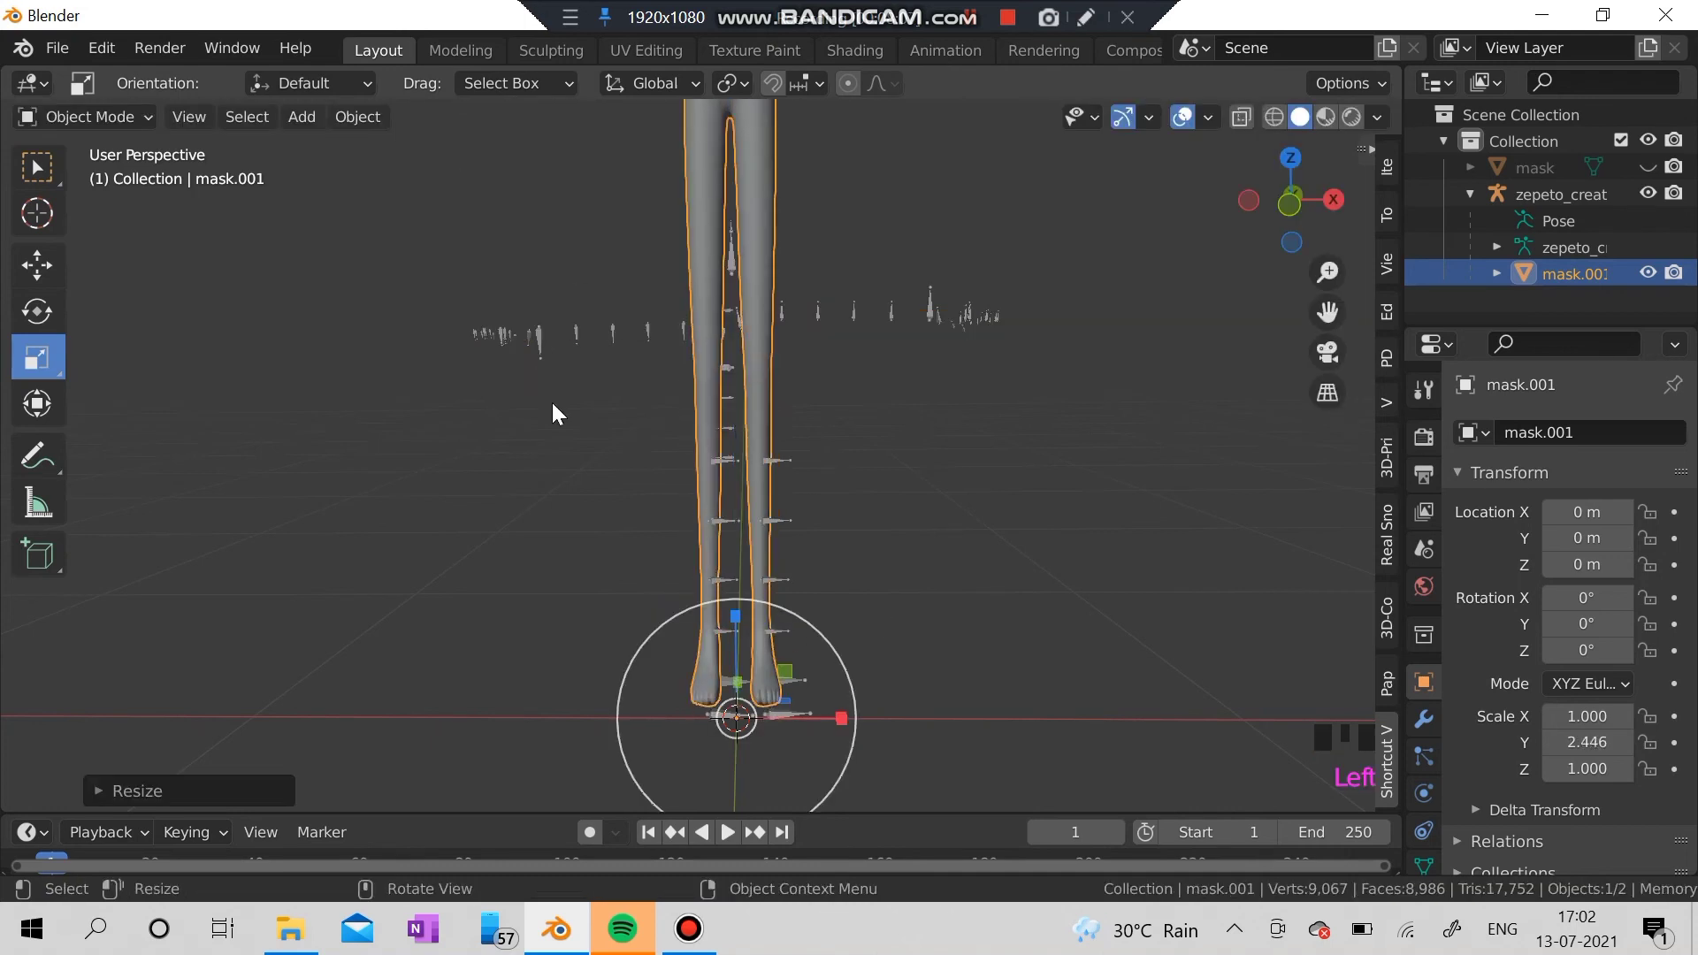
scroll(552, 401, down, 5)
scroll(552, 402, down, 1)
key(ctrl+z)
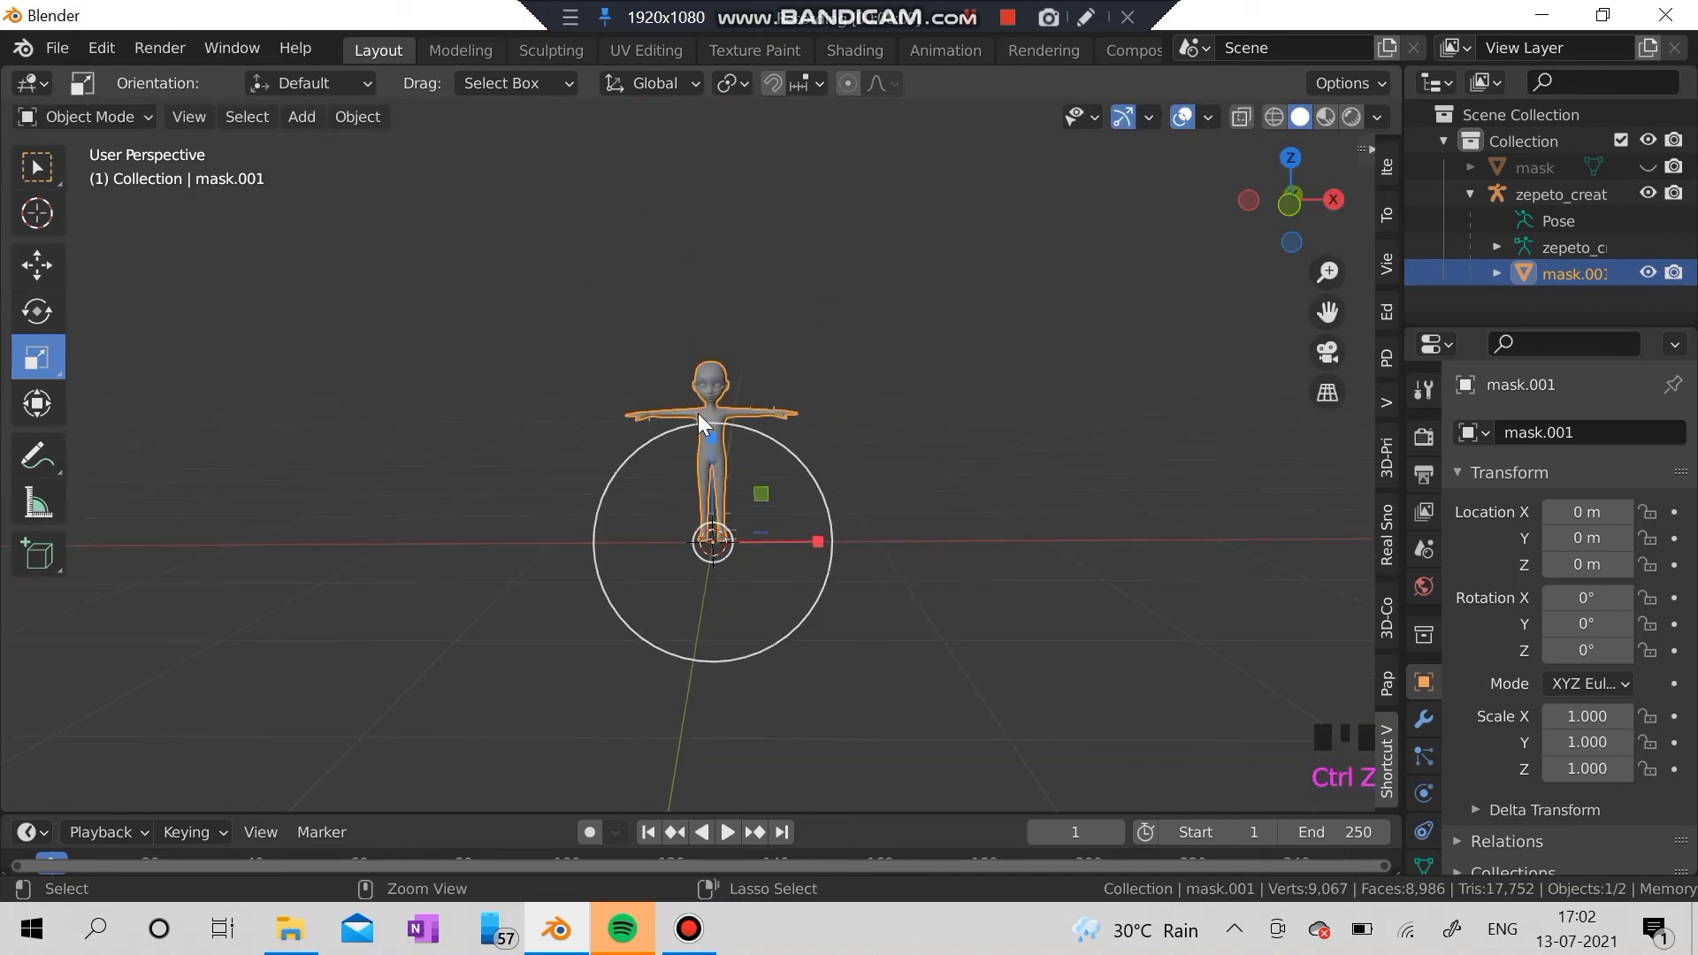
scroll(760, 422, up, 5)
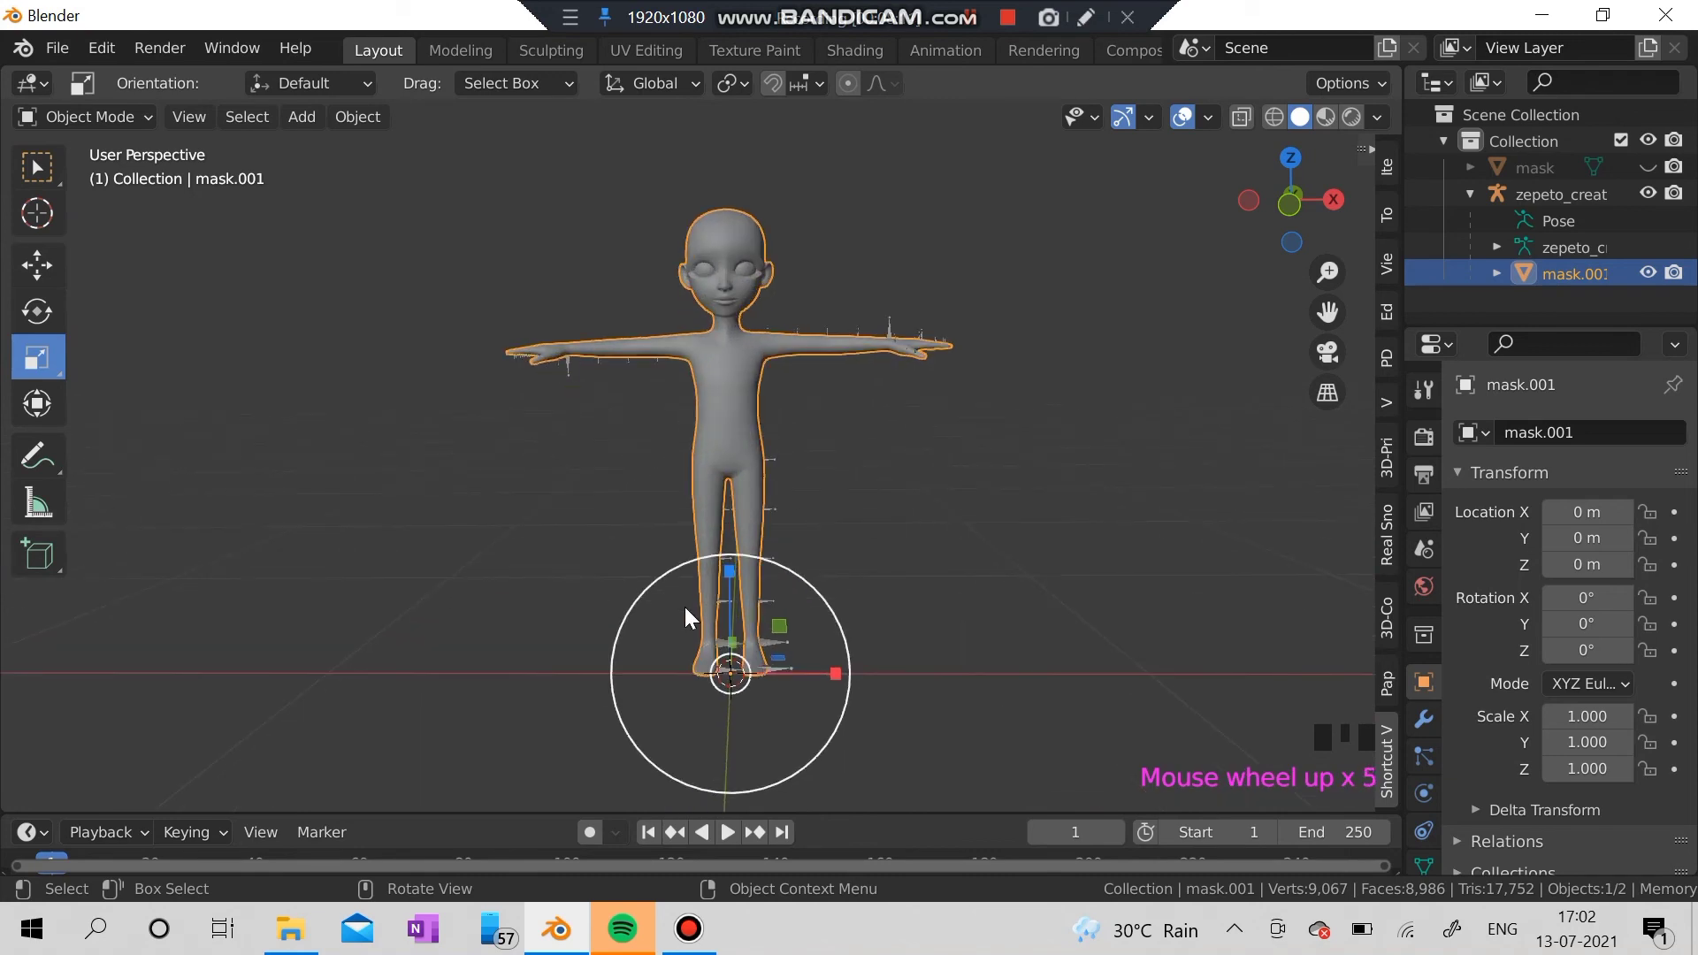
key(s)
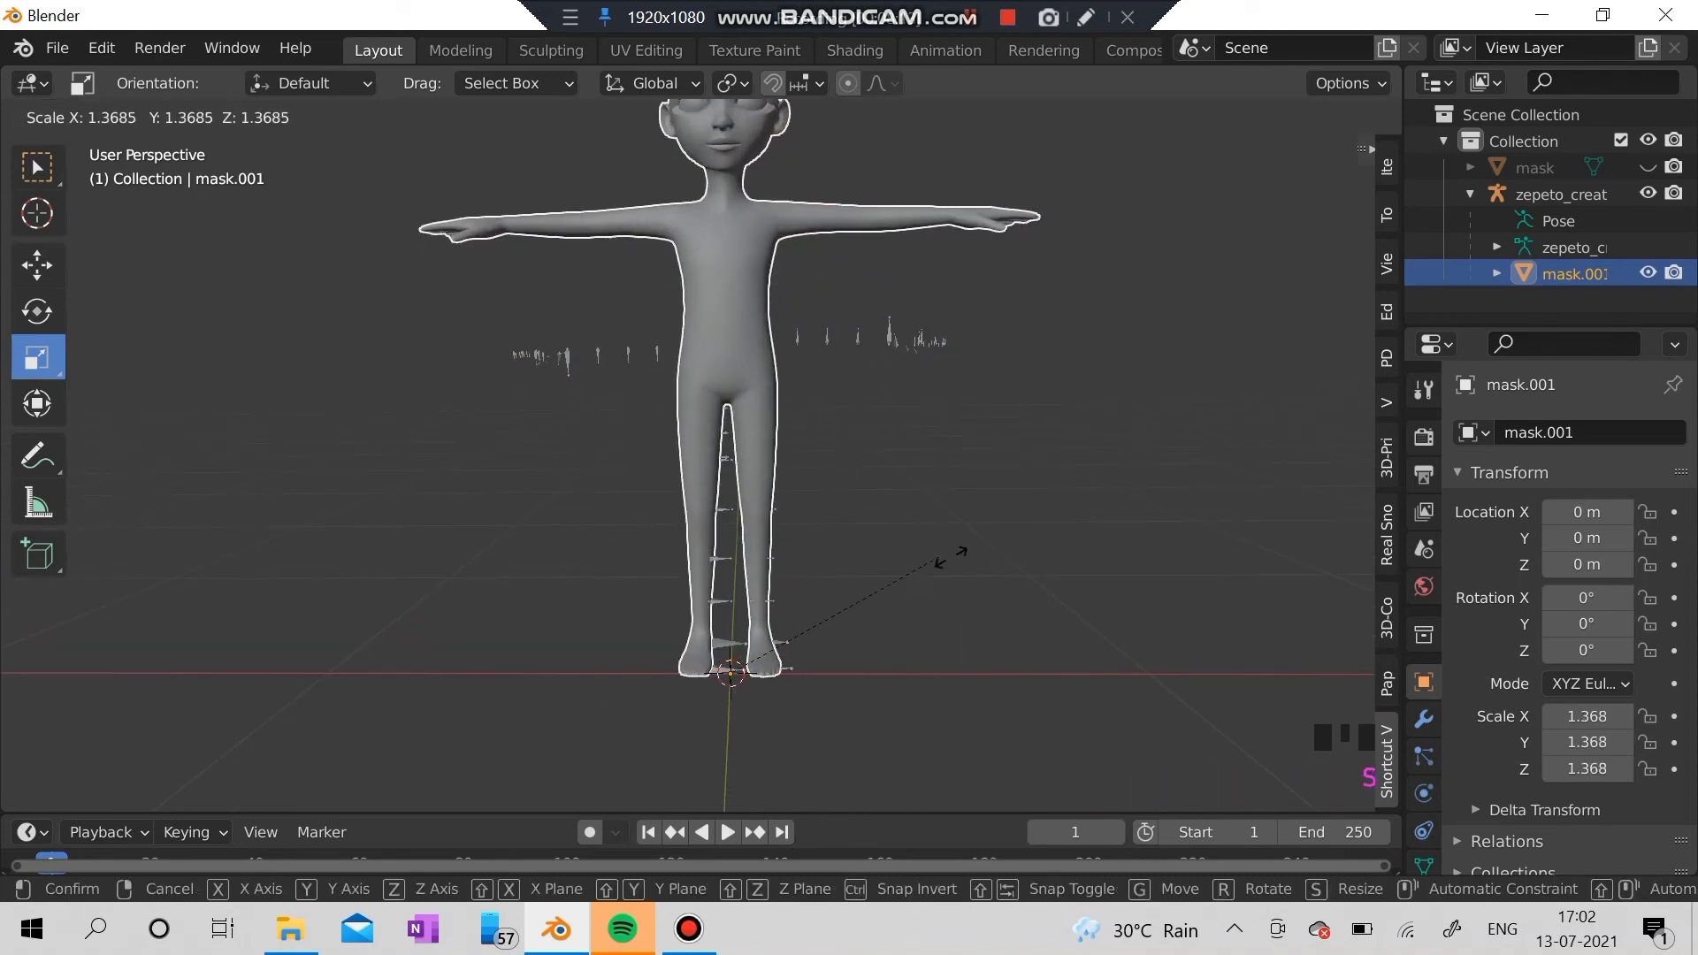
key(Escape)
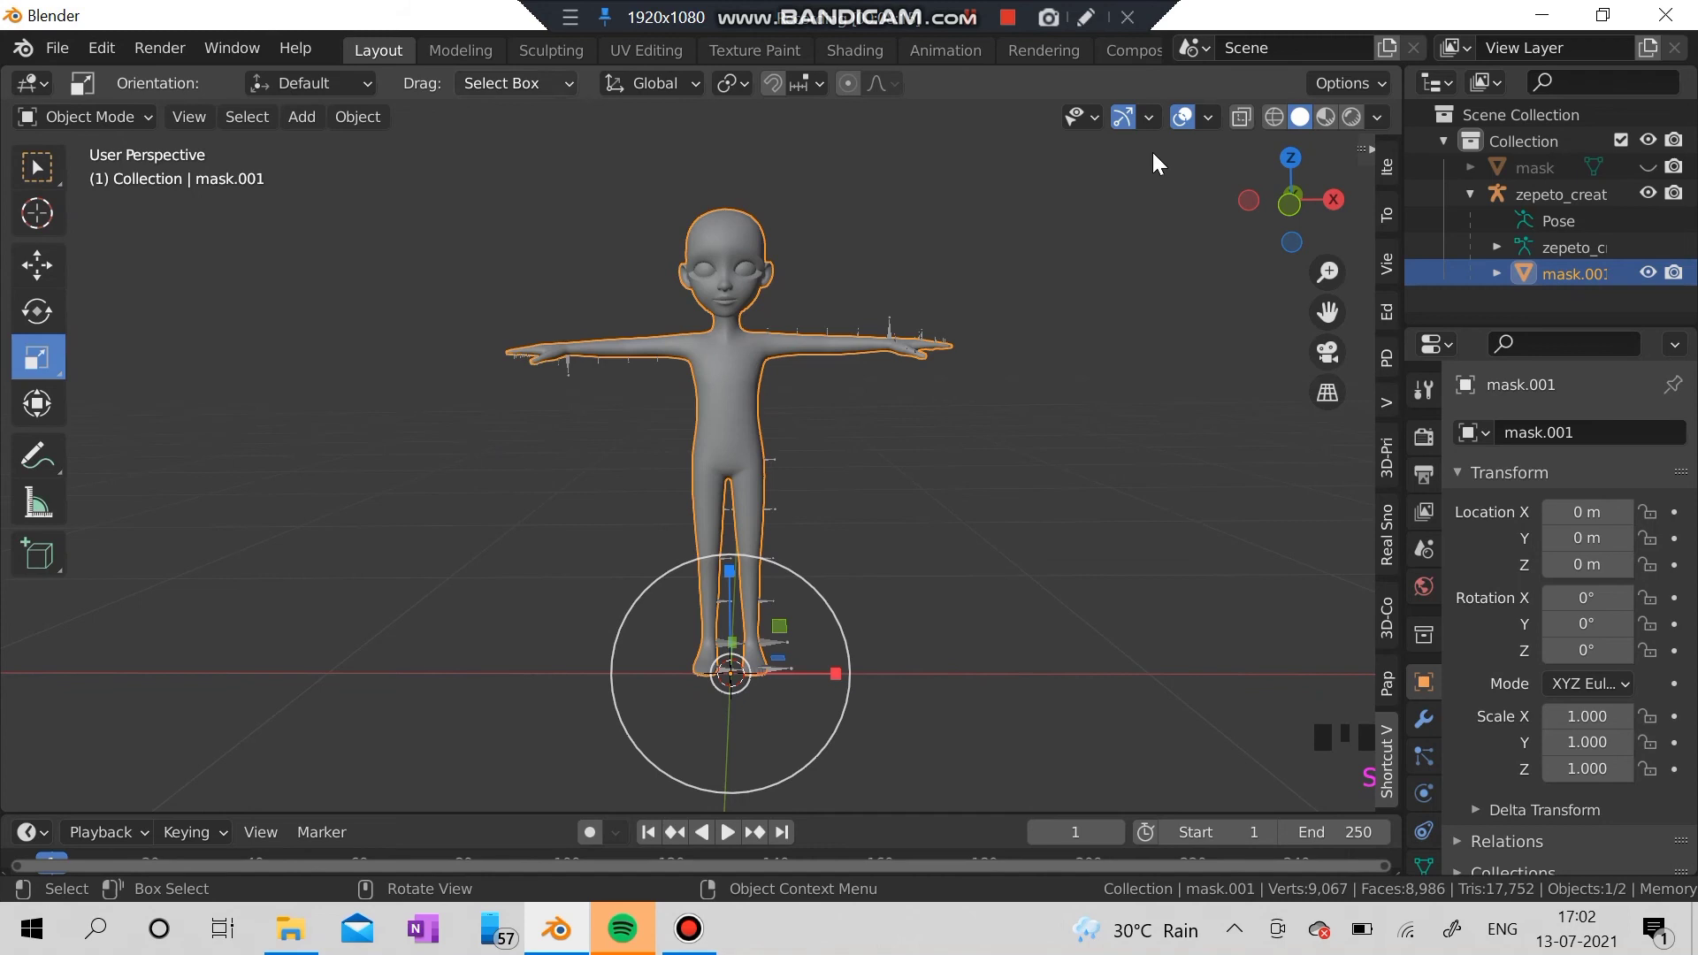
Try the Transform tool, orbit to the avatar's side, and return to Select Box
click(38, 409)
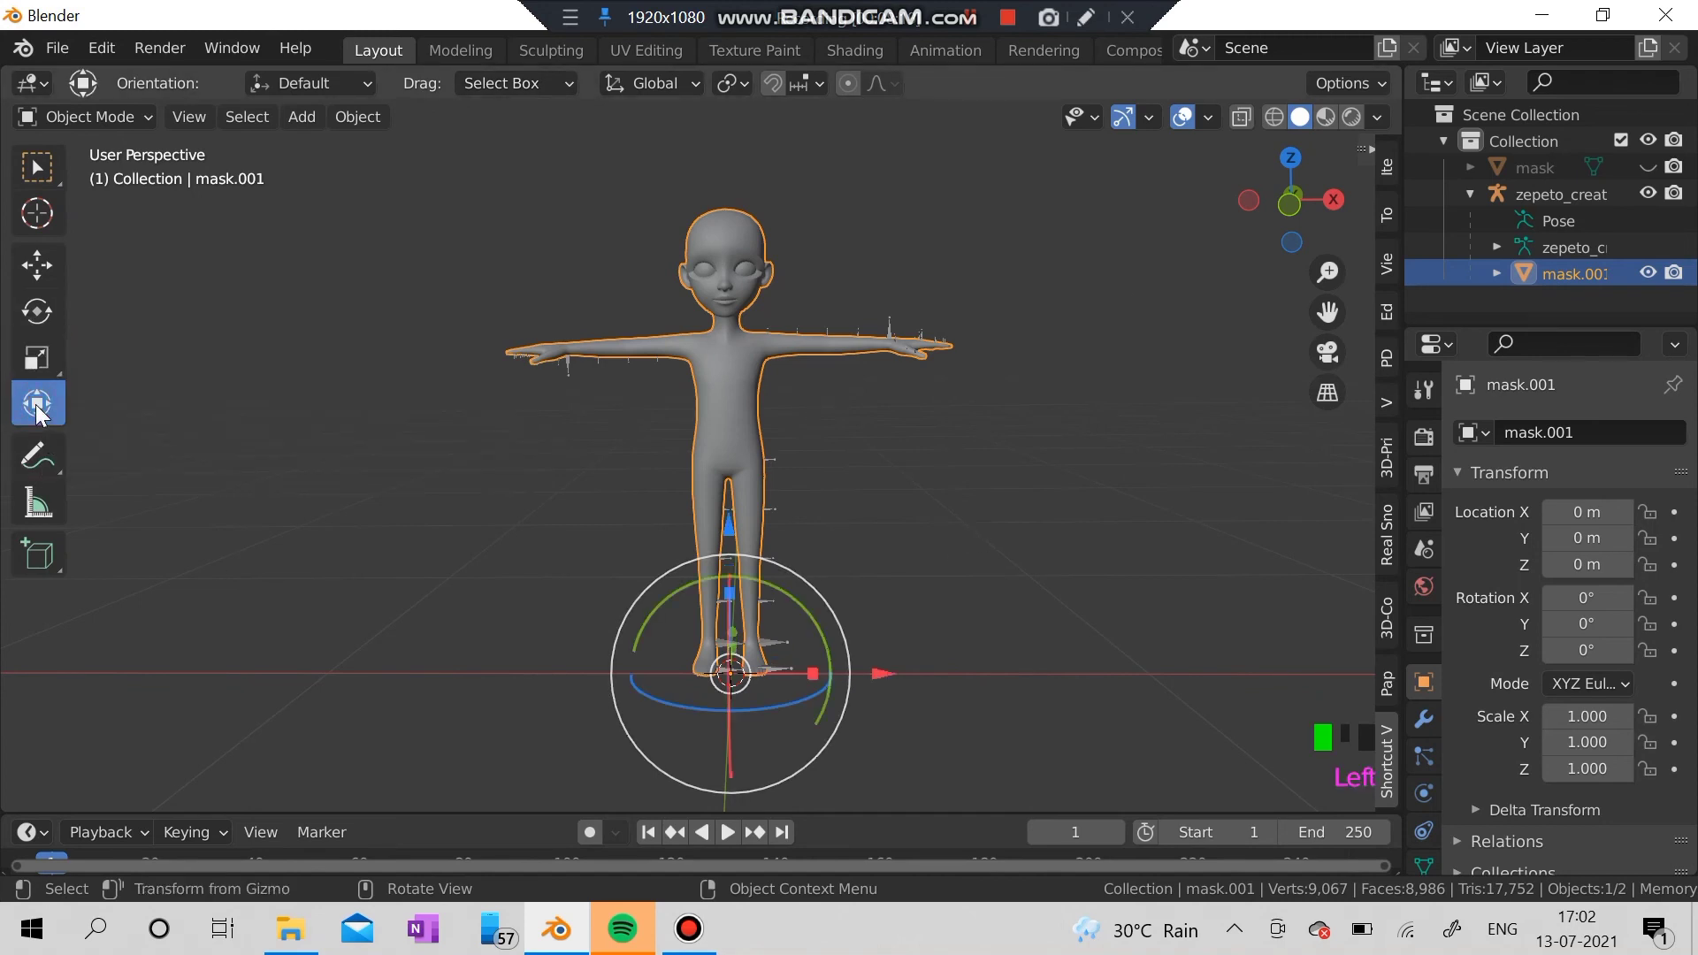
scroll(809, 608, down, 2)
middle_drag(832, 637, 584, 508)
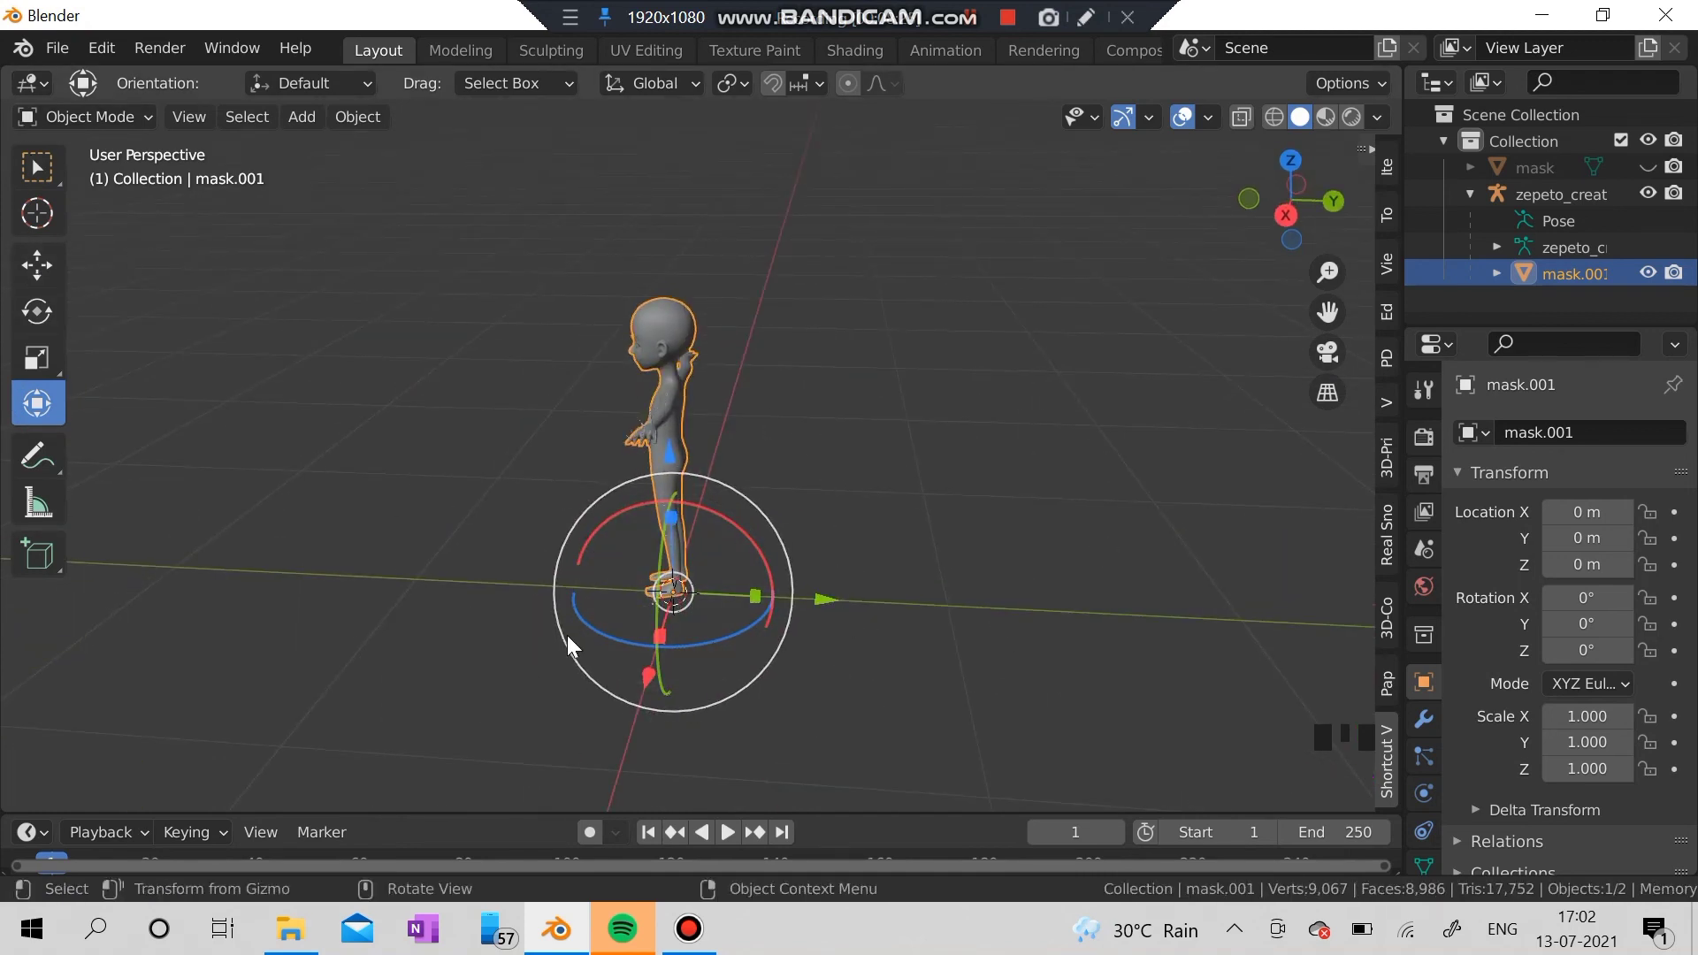
click(36, 166)
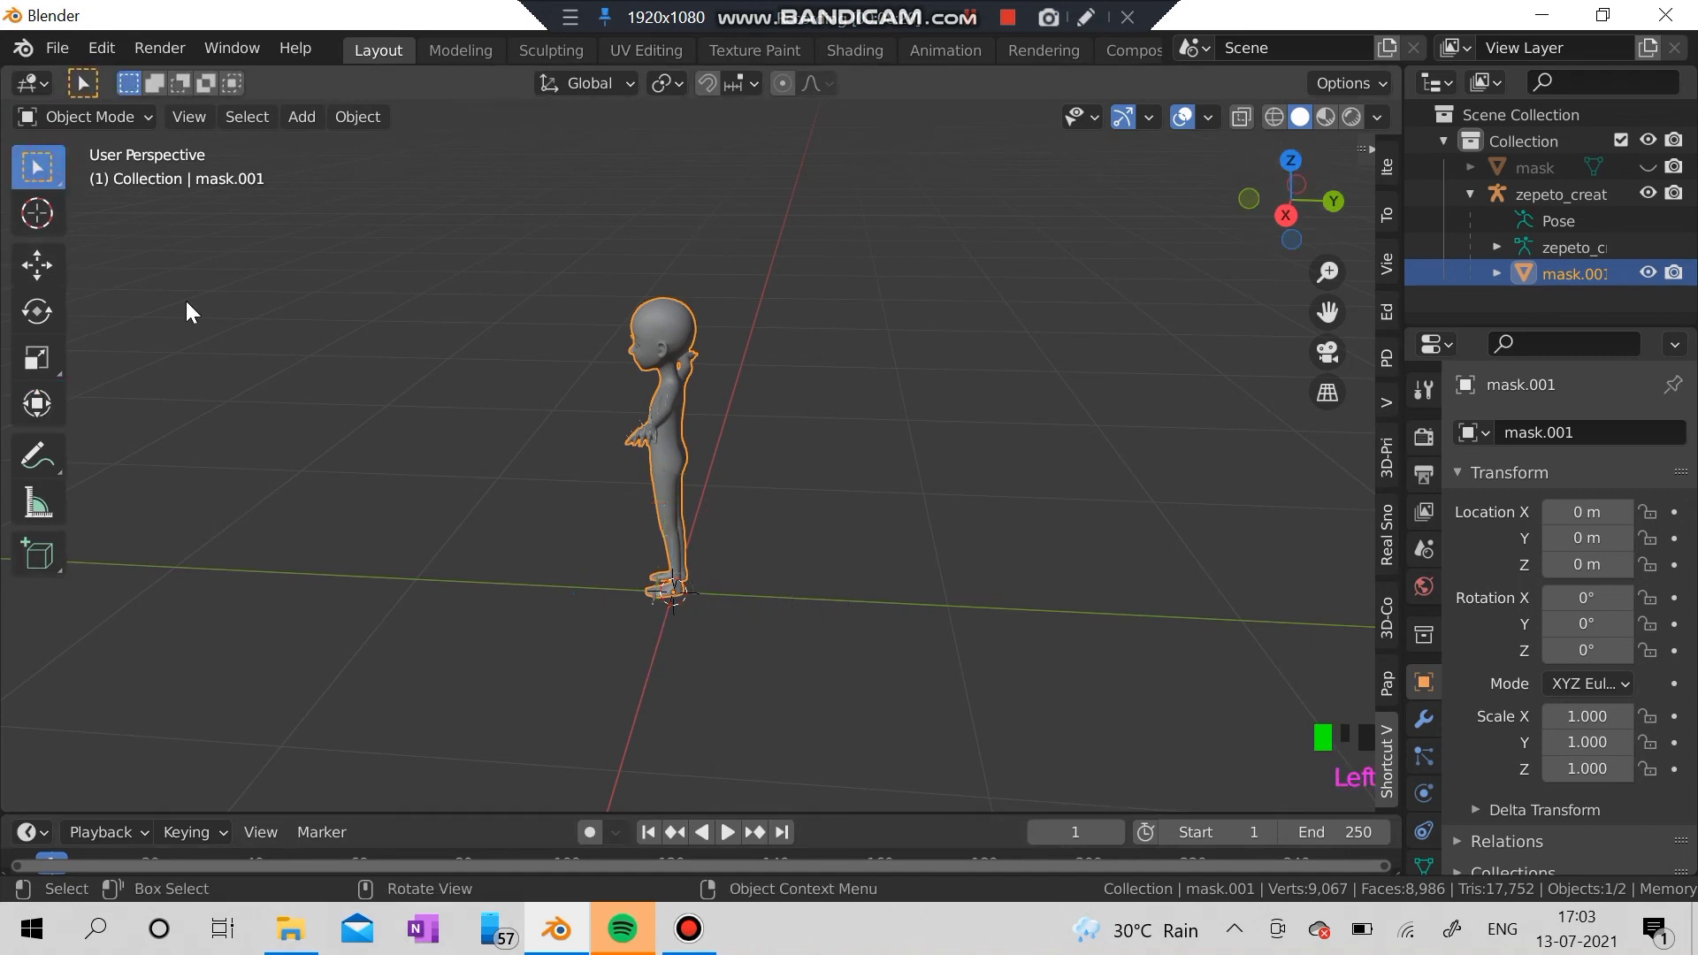
Enable X-Ray to reveal the bones, inspect the avatar in Wireframe, then switch back to Solid shading
click(1239, 119)
scroll(727, 444, up, 4)
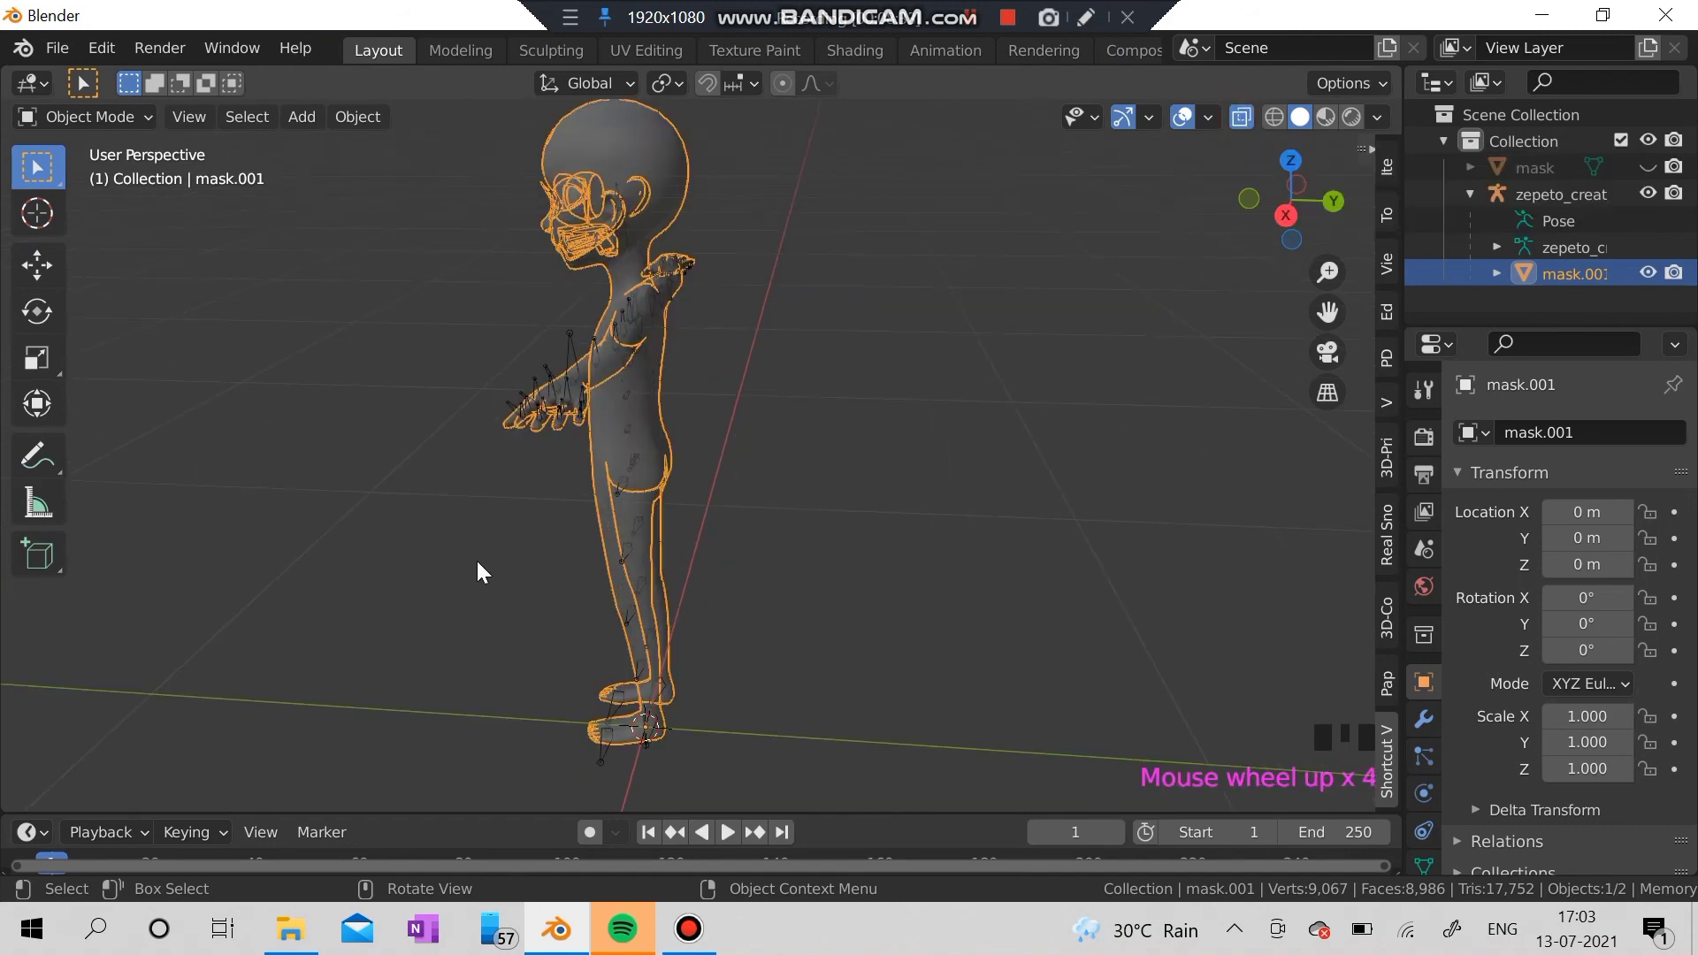
middle_drag(476, 561, 655, 722)
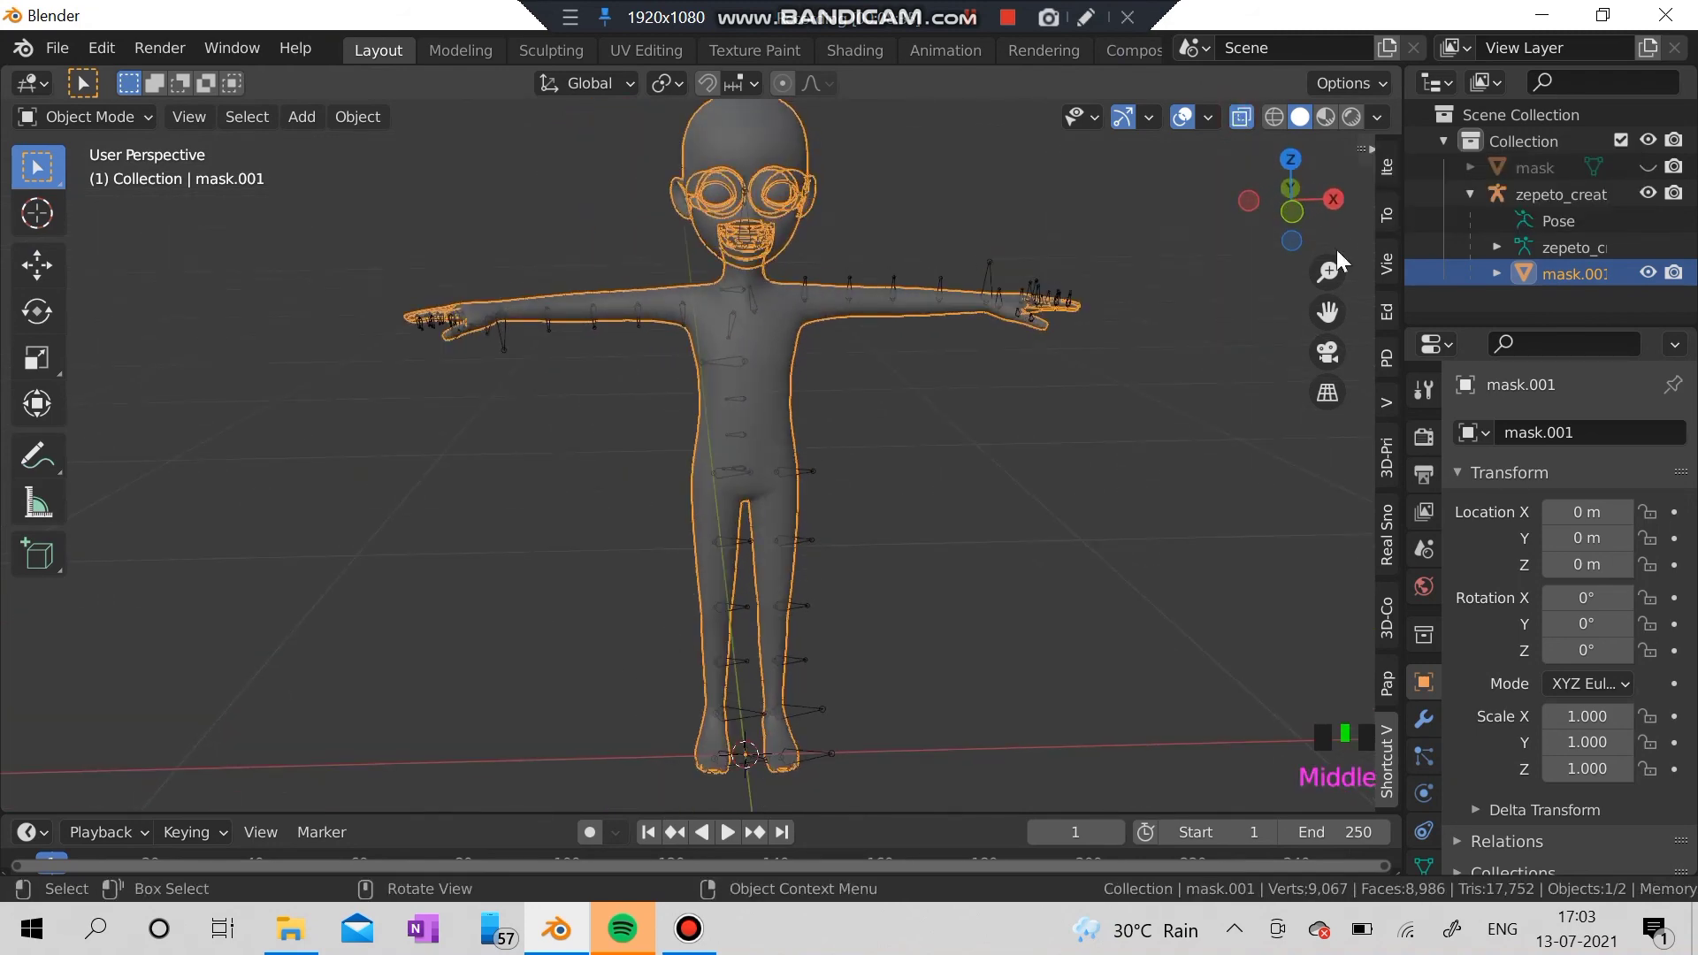
click(1276, 117)
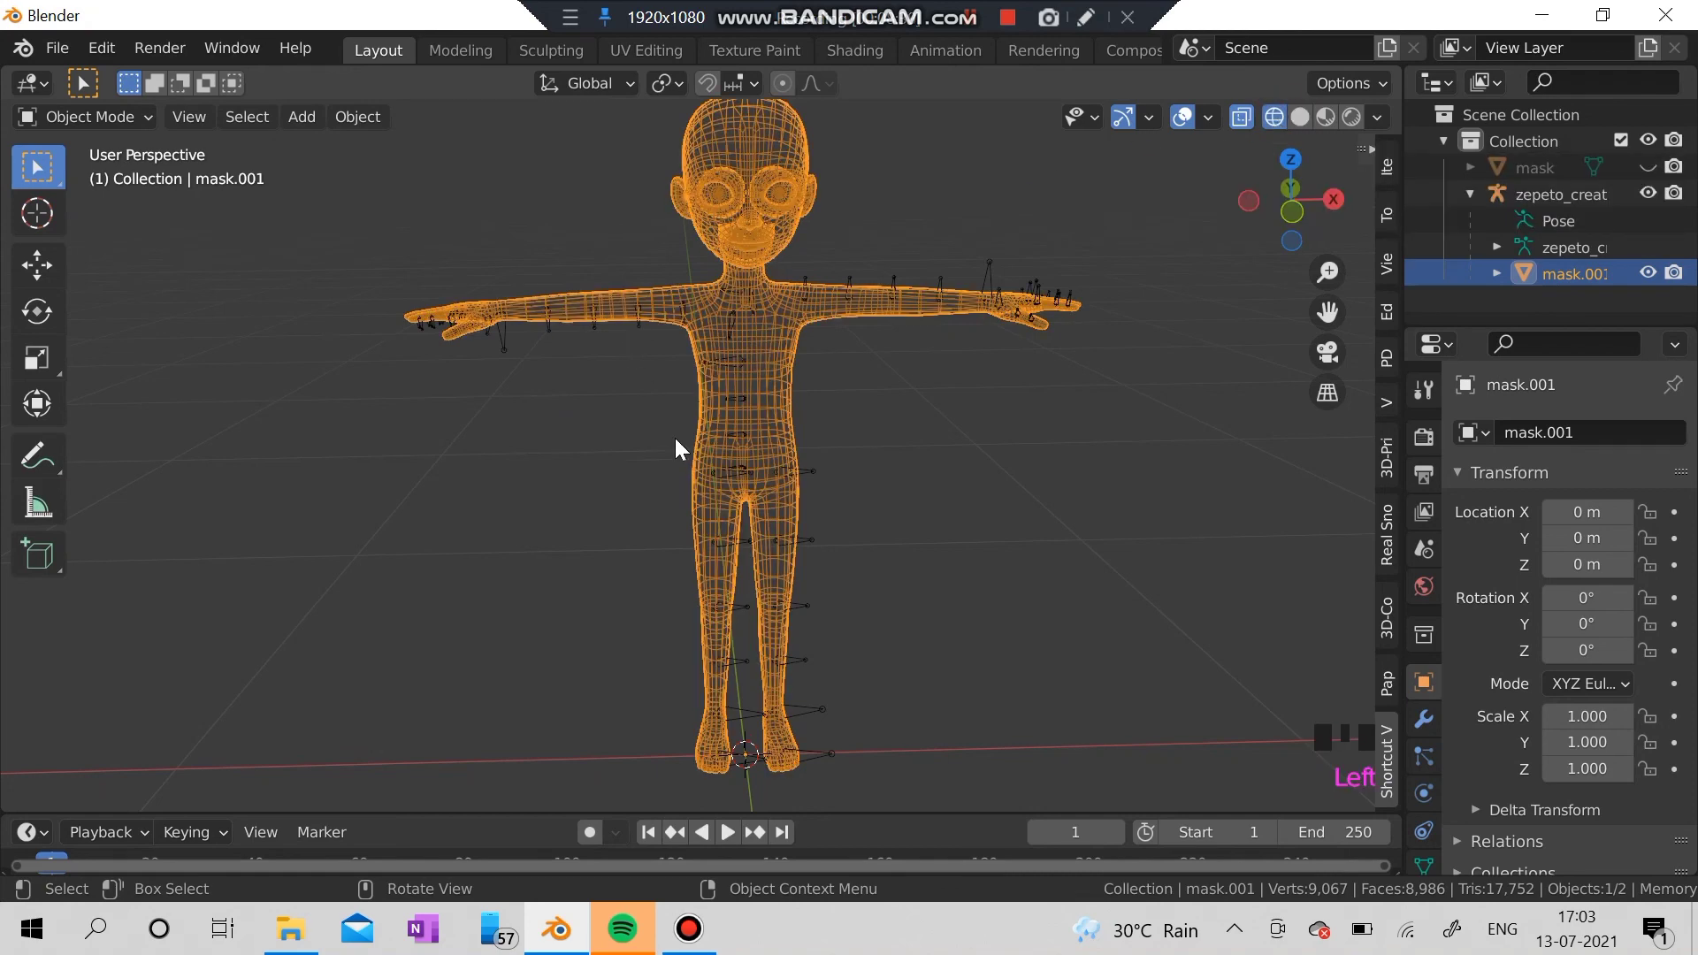
scroll(708, 469, up, 3)
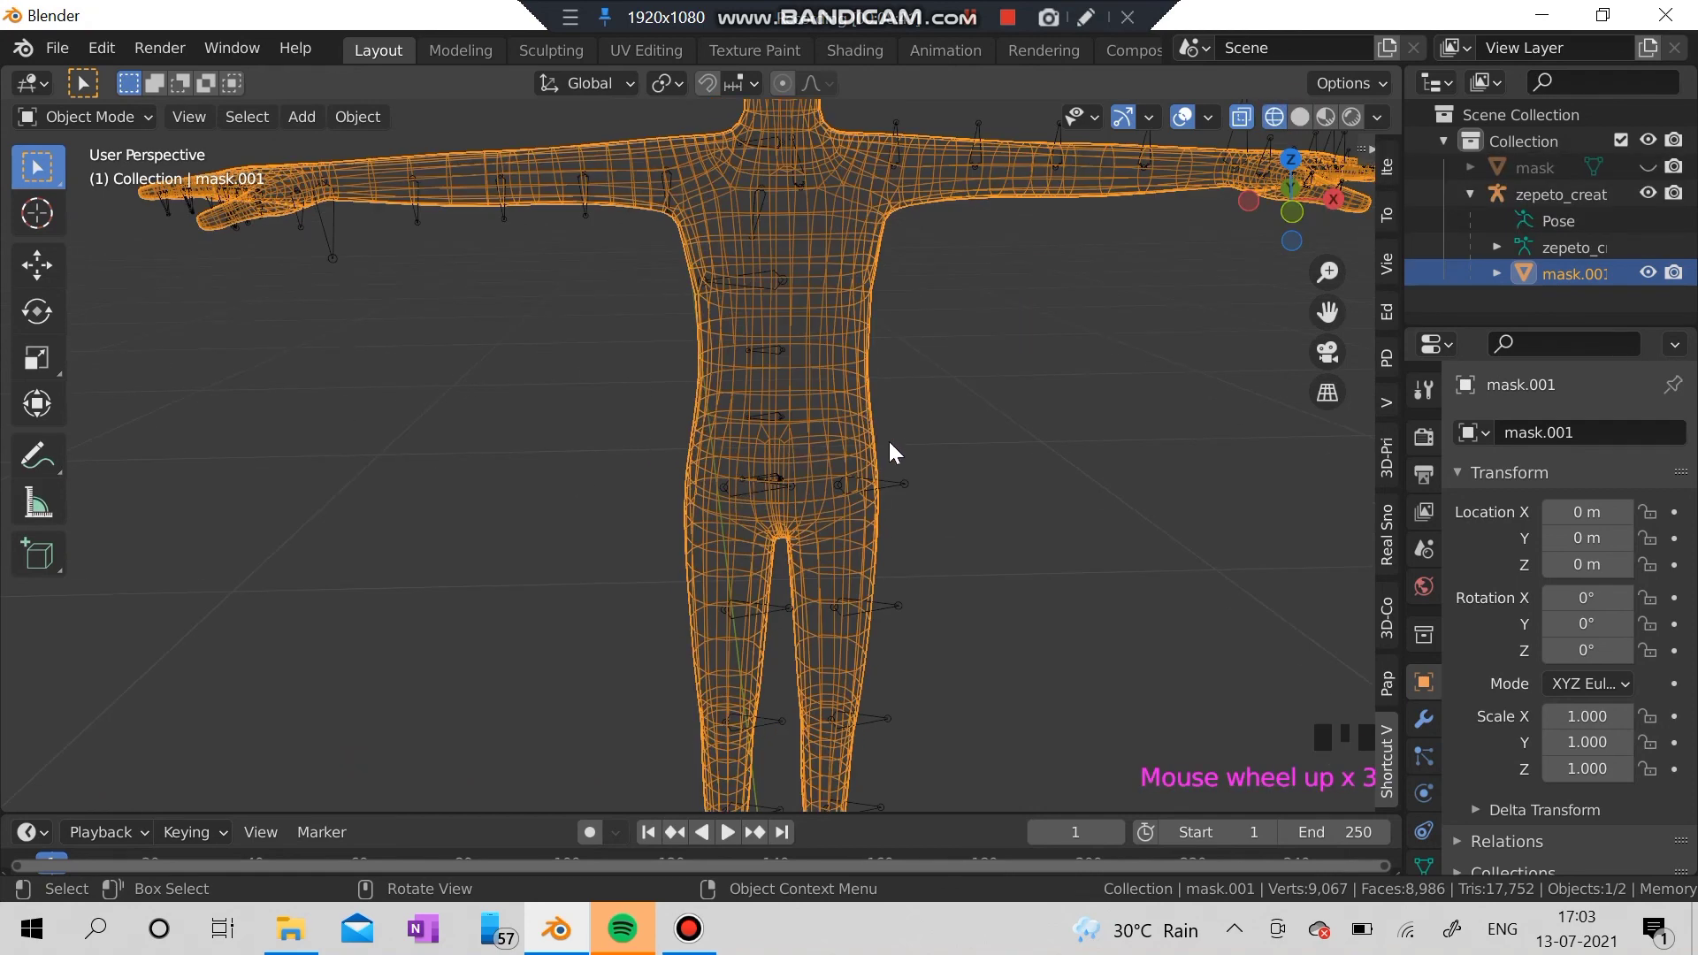
mouse_move(889, 443)
middle_down()
mouse_move(822, 453)
mouse_move(874, 477)
mouse_move(882, 453)
middle_up()
click(1301, 115)
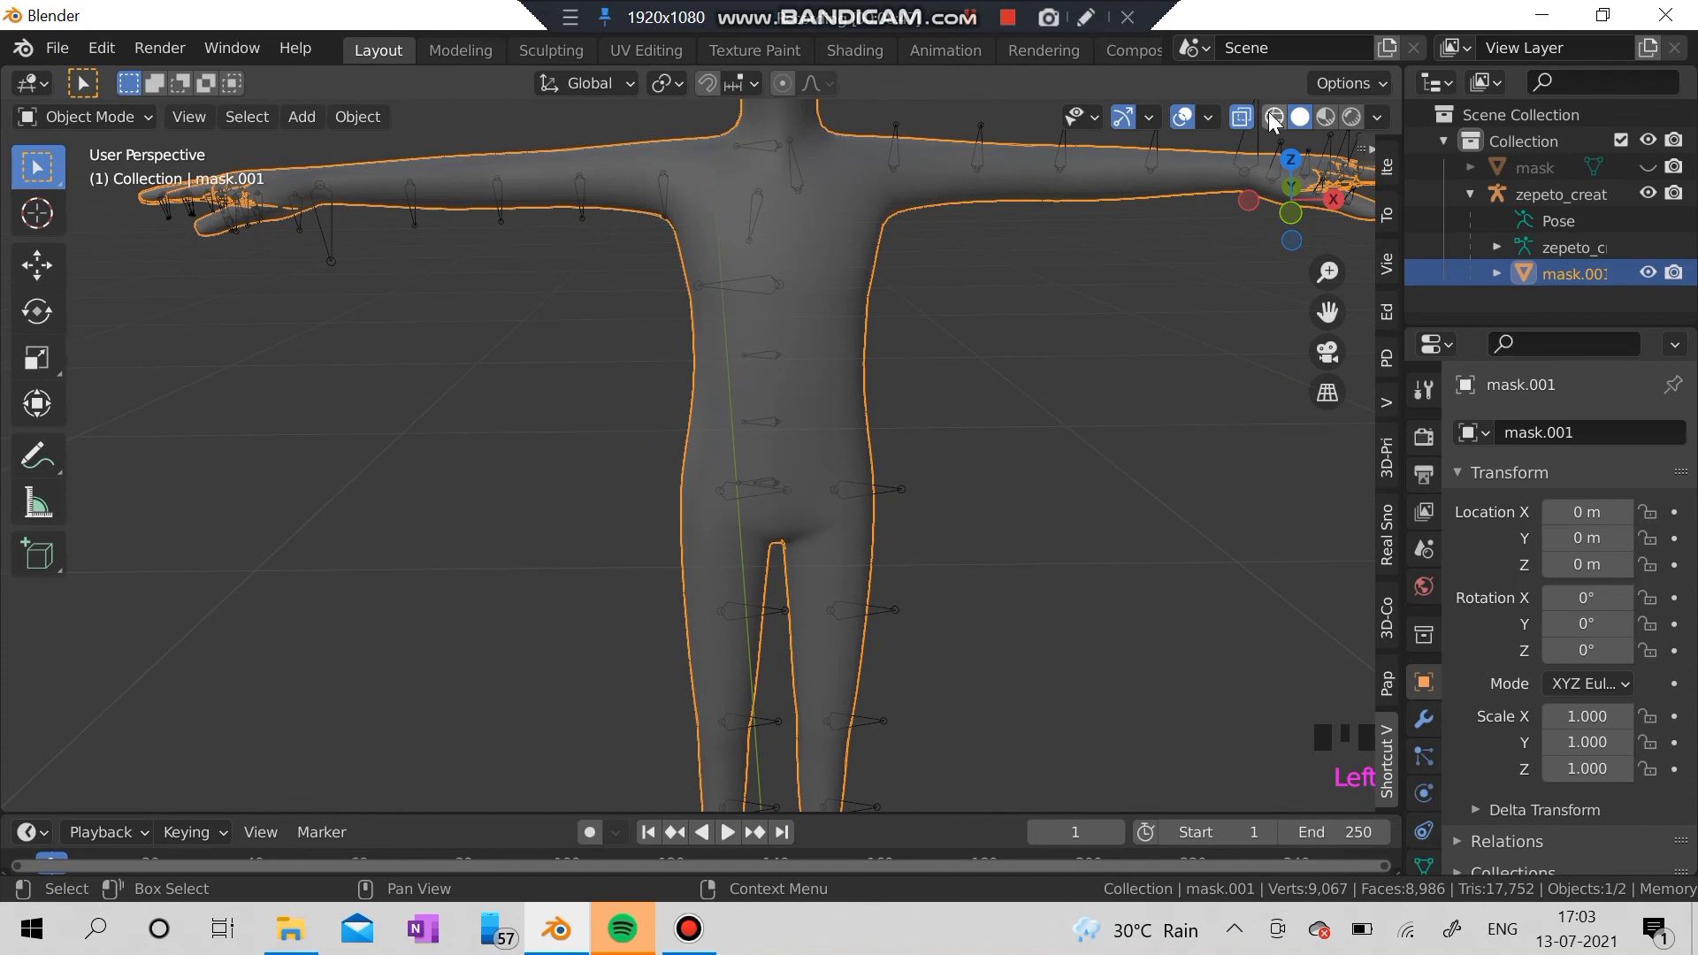
Switch X-Ray off so mask.001 shows as an opaque solid grey mesh
click(1243, 116)
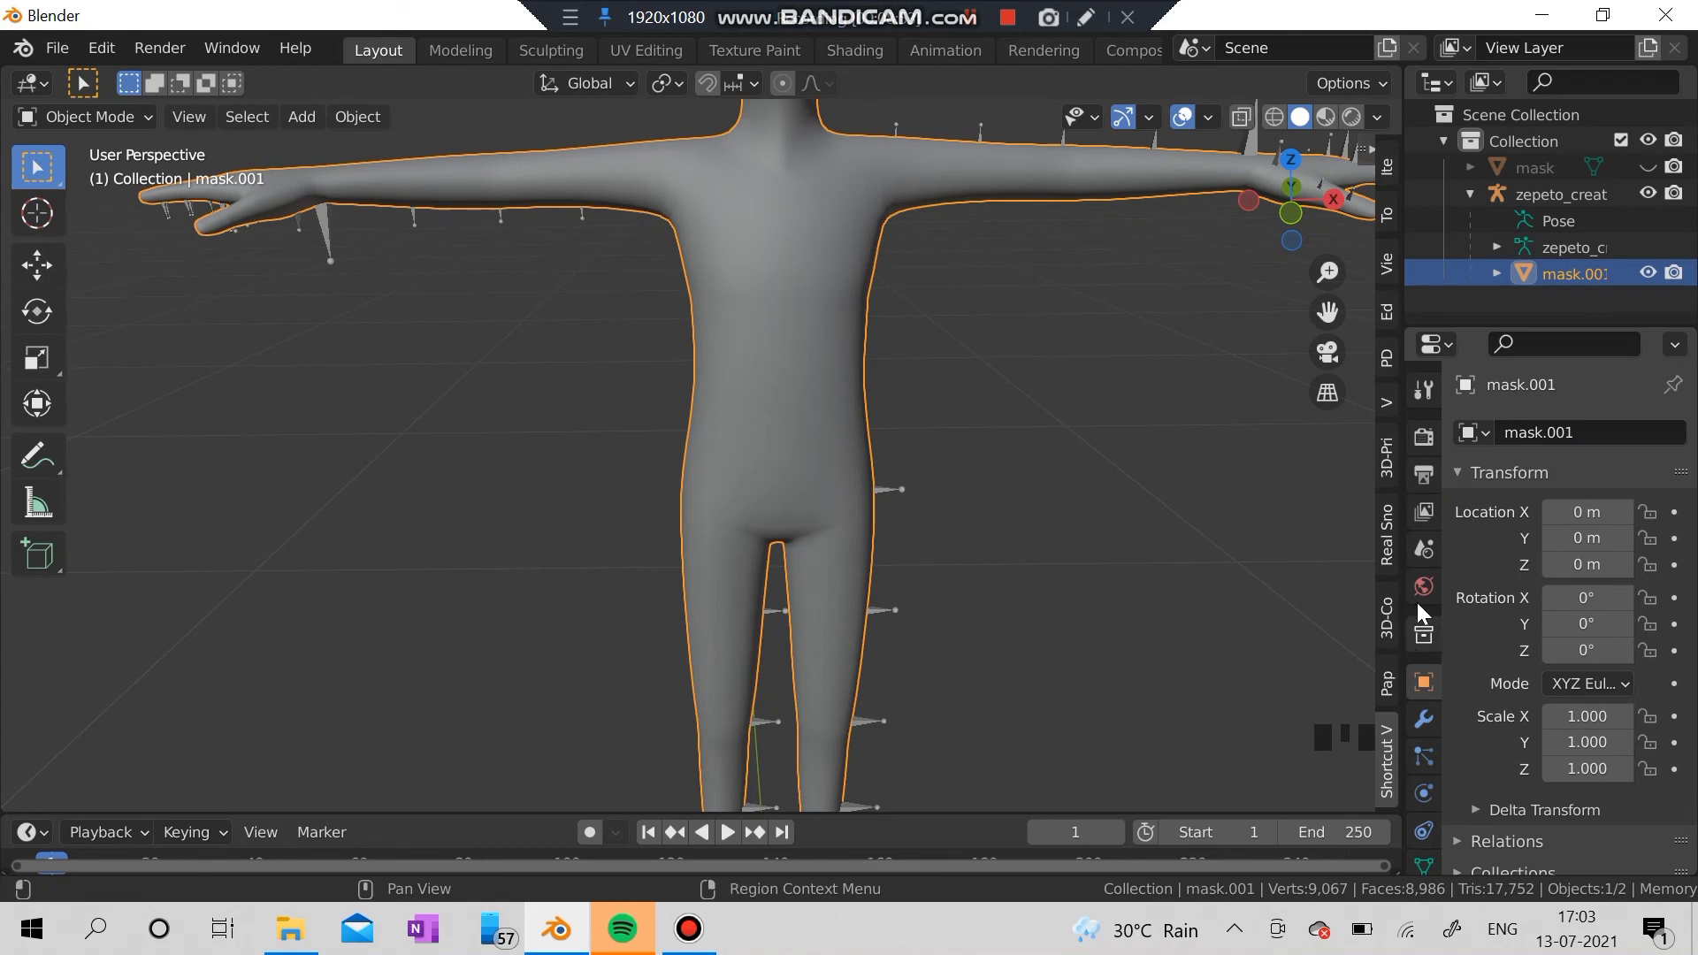
scroll(1417, 459, down, 4)
scroll(1417, 454, up, 10)
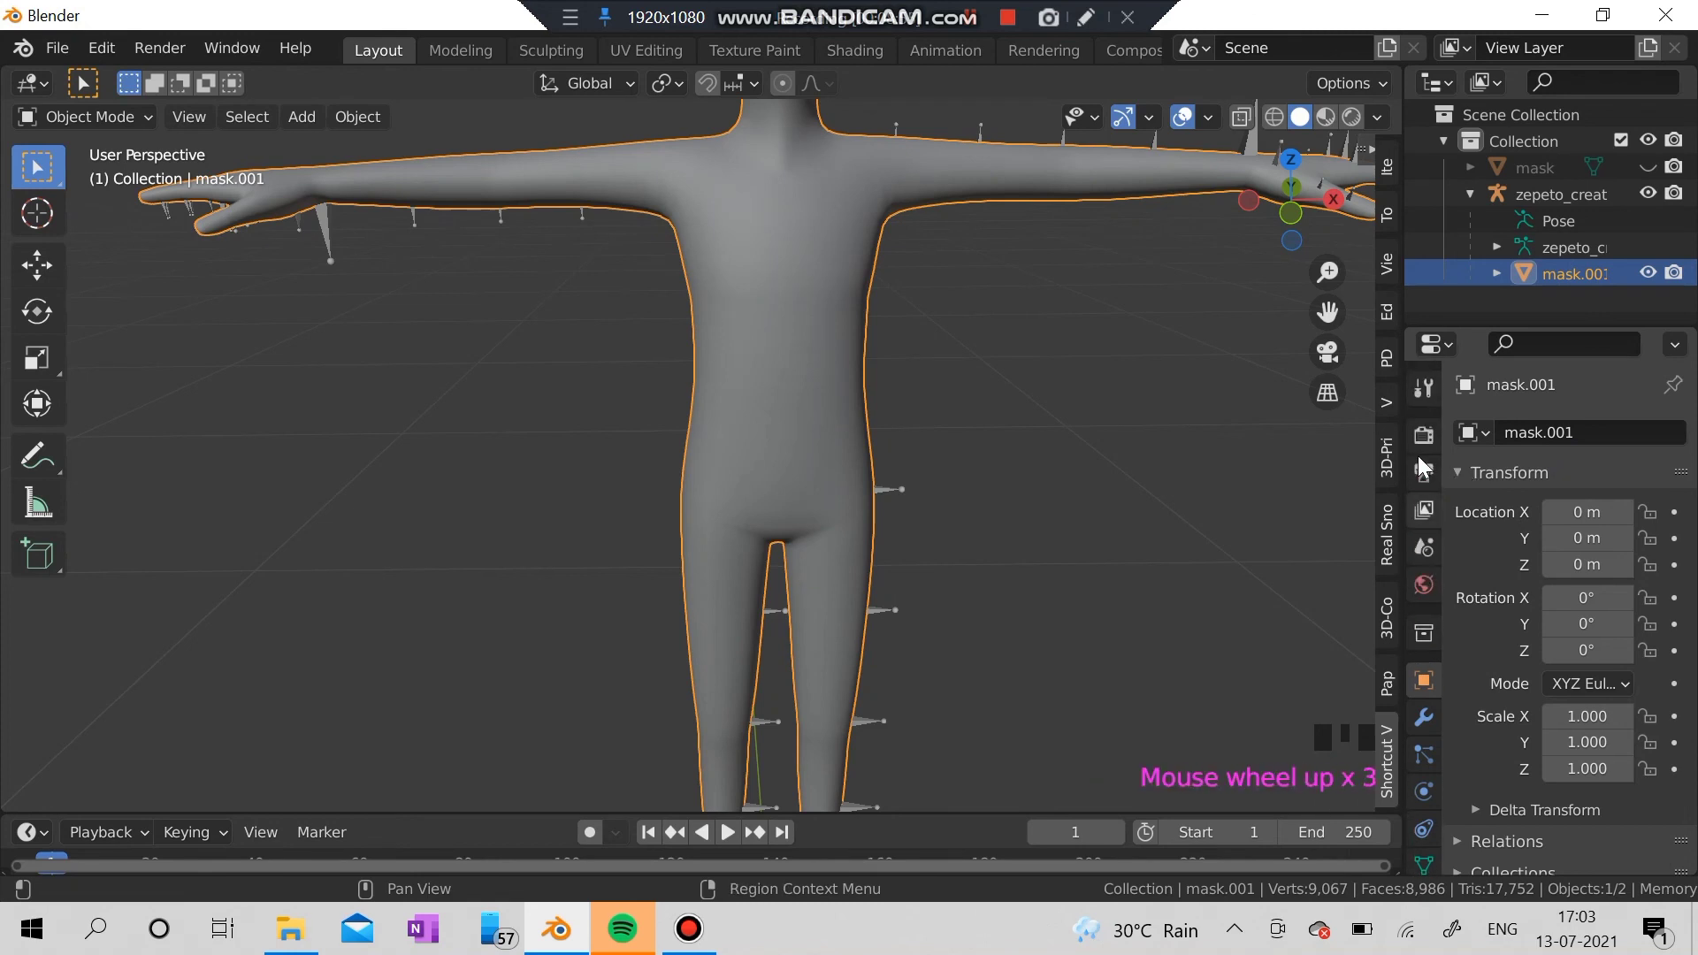